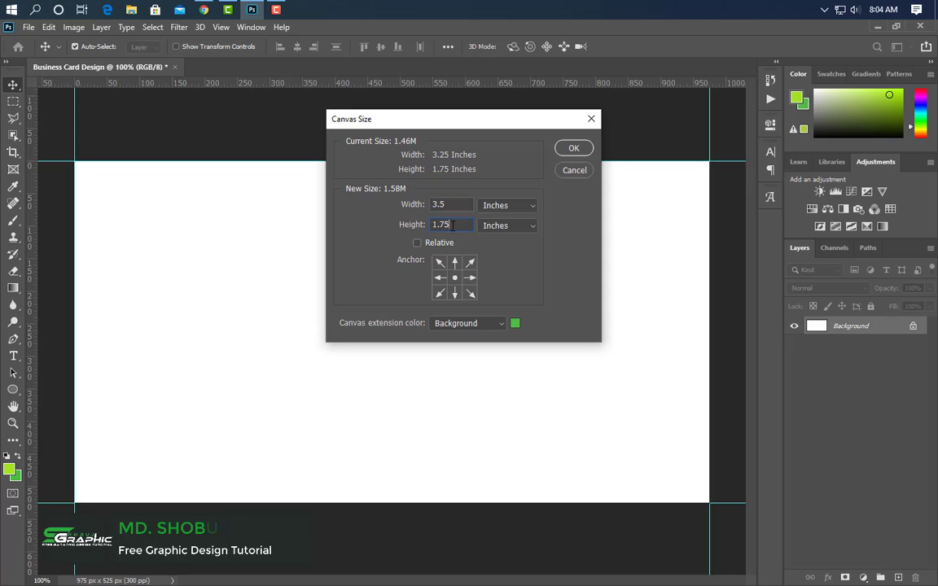
Set the card canvas to 3.5 × 2 inches.
double_click(451, 225)
type("2")
left_click(572, 149)
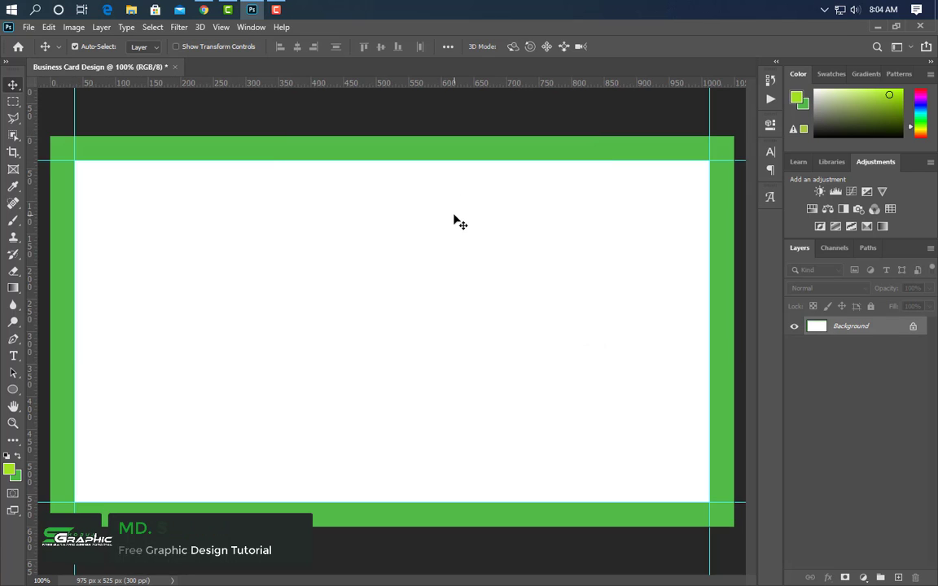
Add ruler guides marking the card's top and side edges.
key("ctrl+0")
left_click_drag(461, 83, 476, 509)
left_click_drag(31, 376, 702, 372)
Enlarge the canvas to 3.75 × 2.25 inches.
left_click(74, 27)
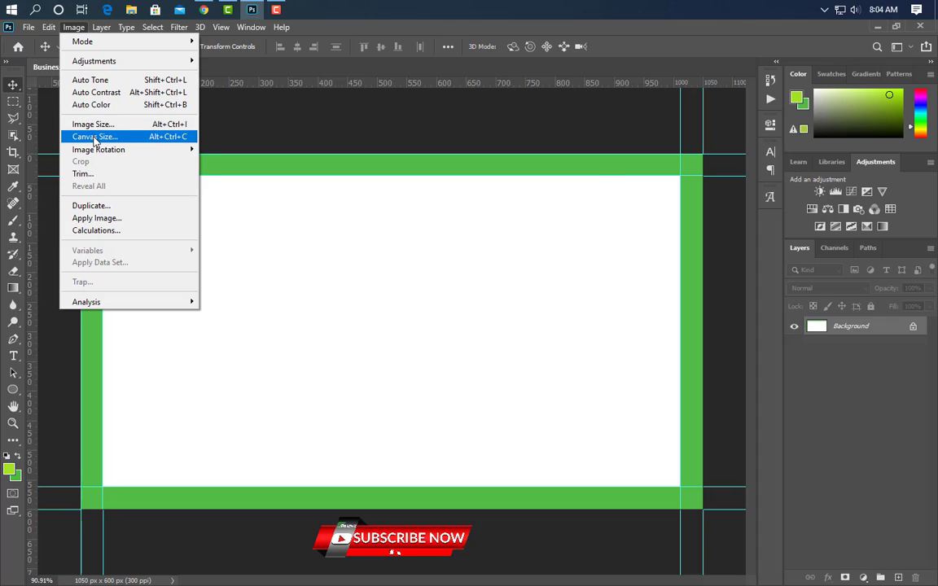
left_click(91, 137)
left_click(510, 207)
left_click(495, 239)
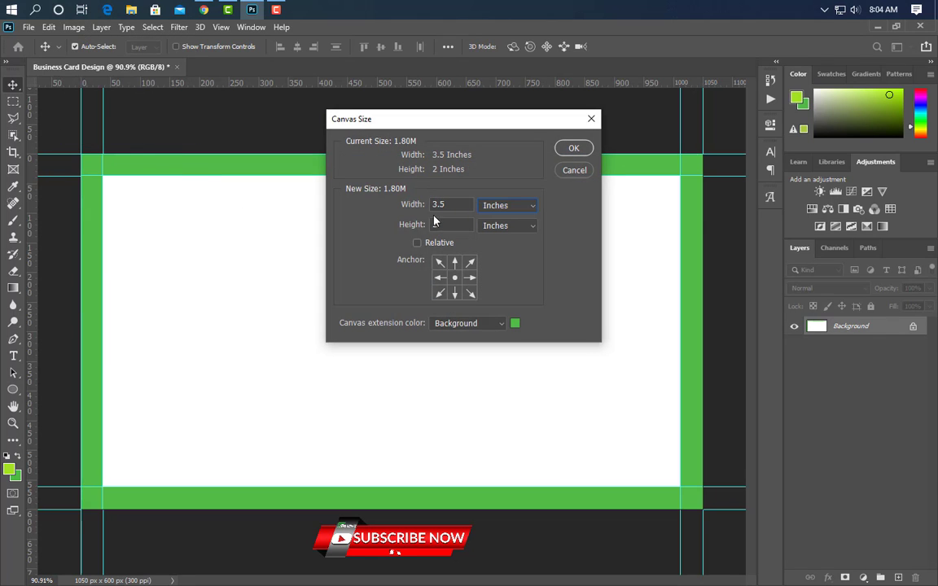
key("BackSpace")
type("75")
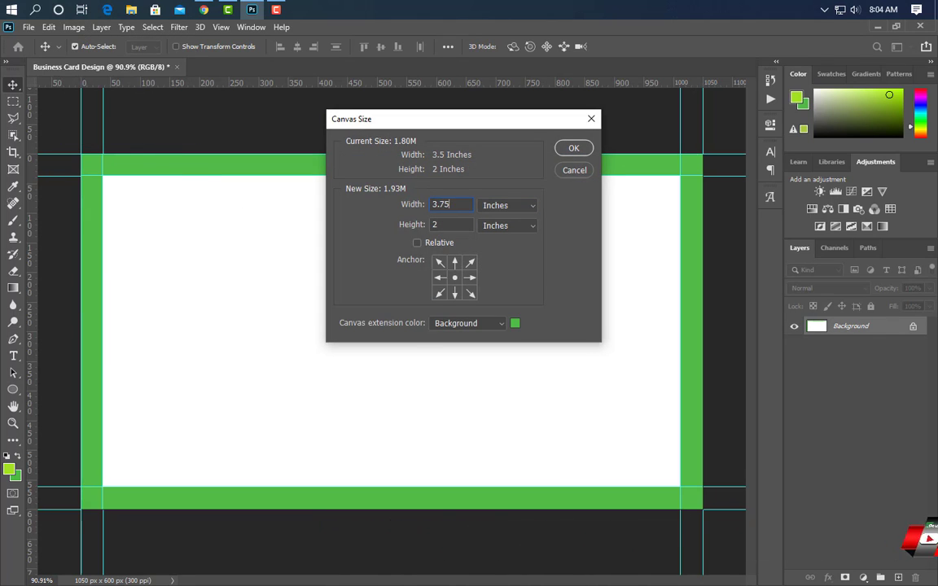
type(".25")
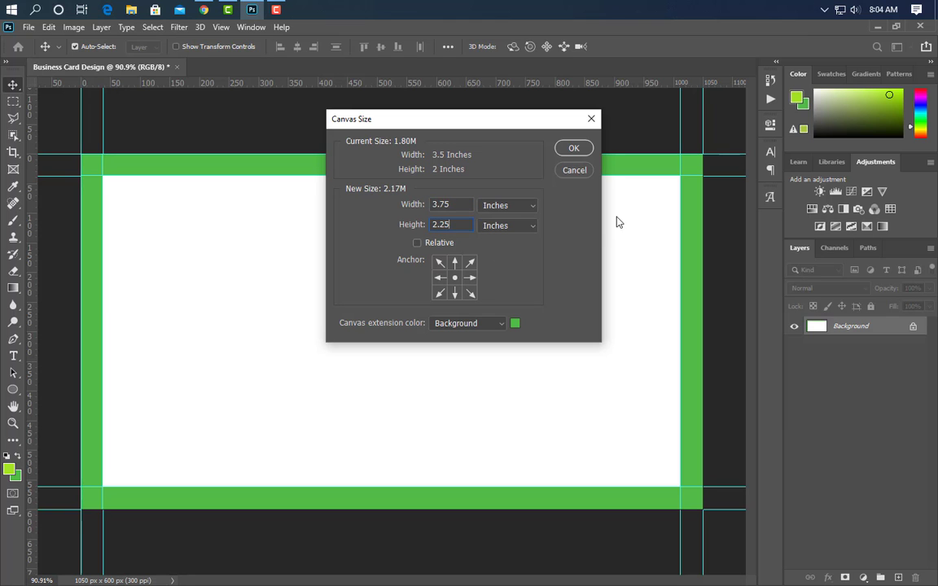
left_click(573, 147)
Set the foreground colour to white (ffffff) and start filling the canvas with it.
left_click(15, 469)
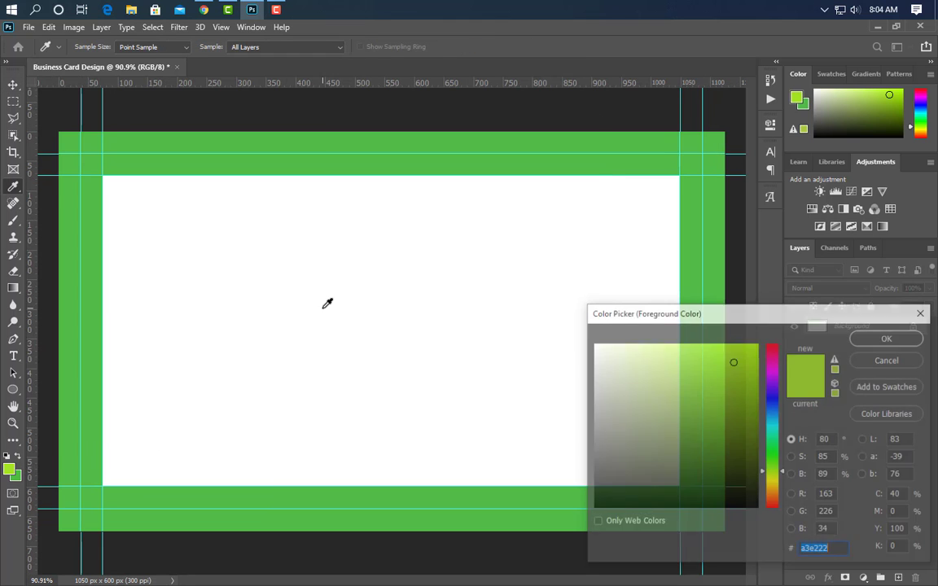
type("ffffff")
key("Return")
left_click(49, 27)
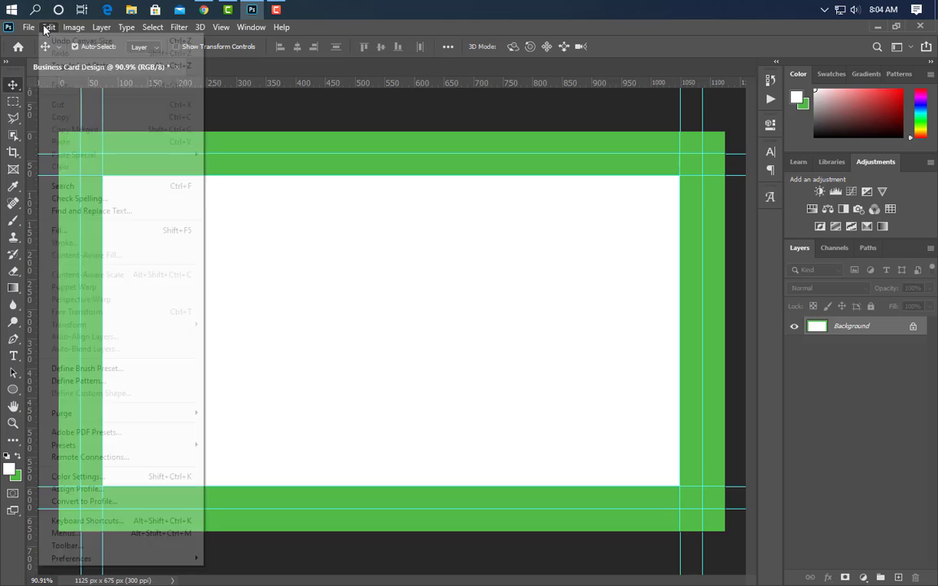
left_click(73, 229)
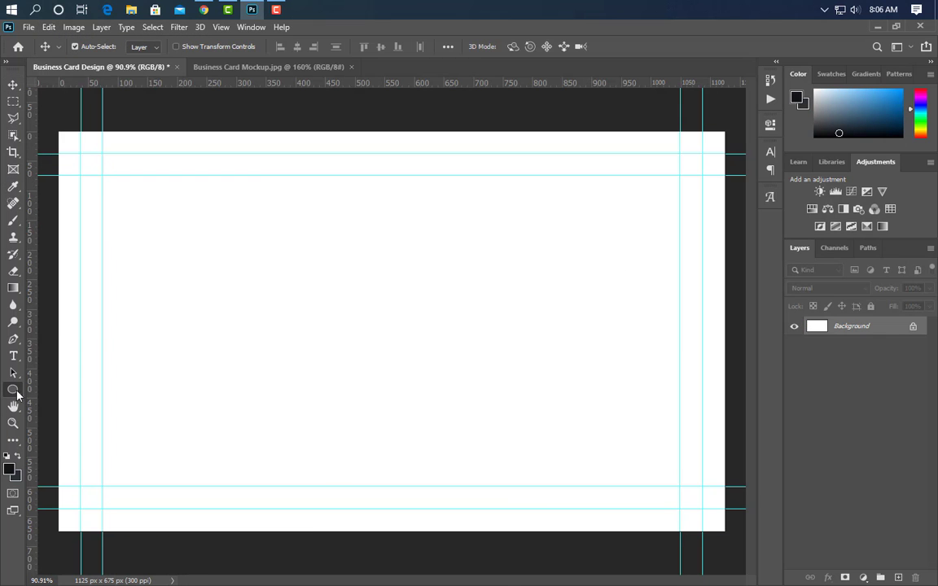
Draw a rectangle shape covering the whole card.
left_click(17, 396)
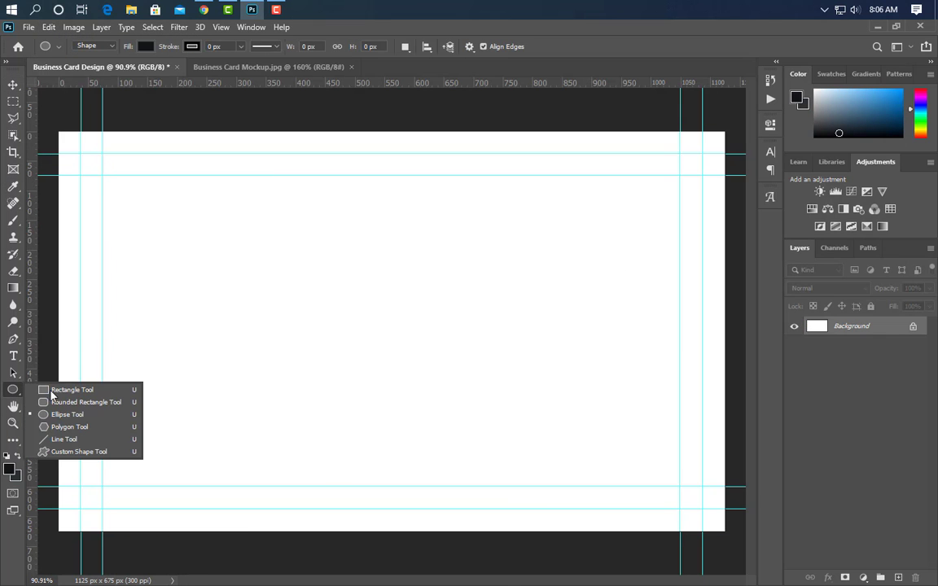
left_click(63, 394)
scroll(105, 406, "down", 2)
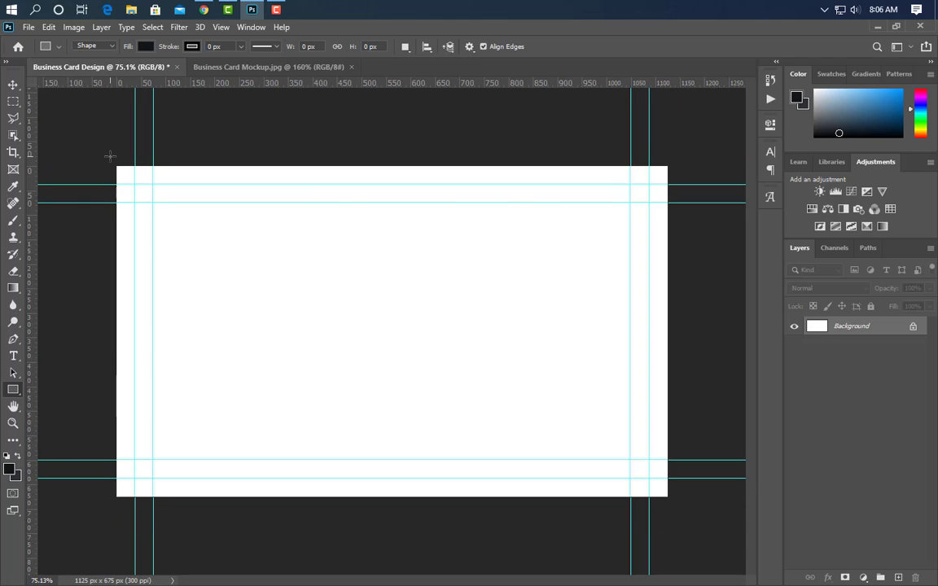
left_click_drag(110, 155, 678, 506)
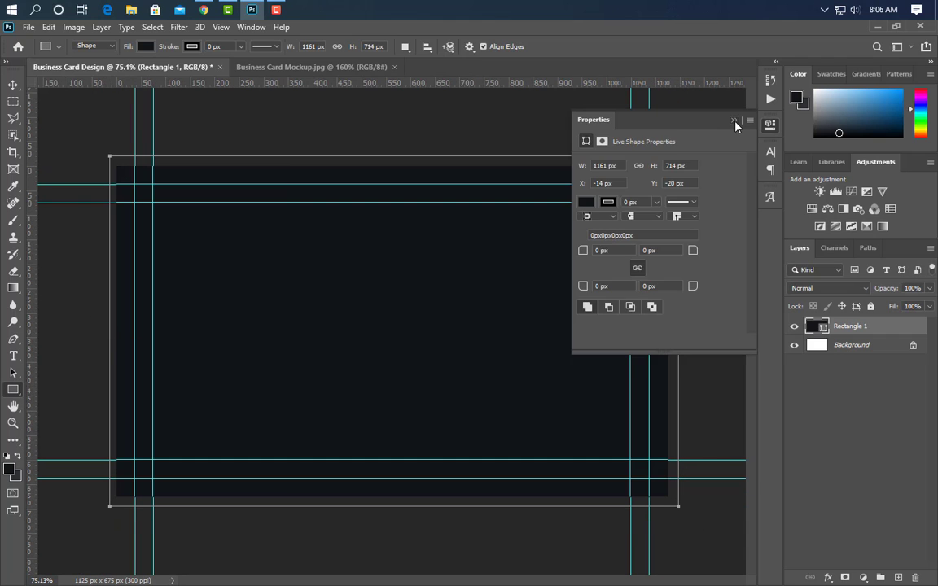
left_click(734, 120)
Fill the rectangle with dark charcoal 2c3033.
double_click(818, 326)
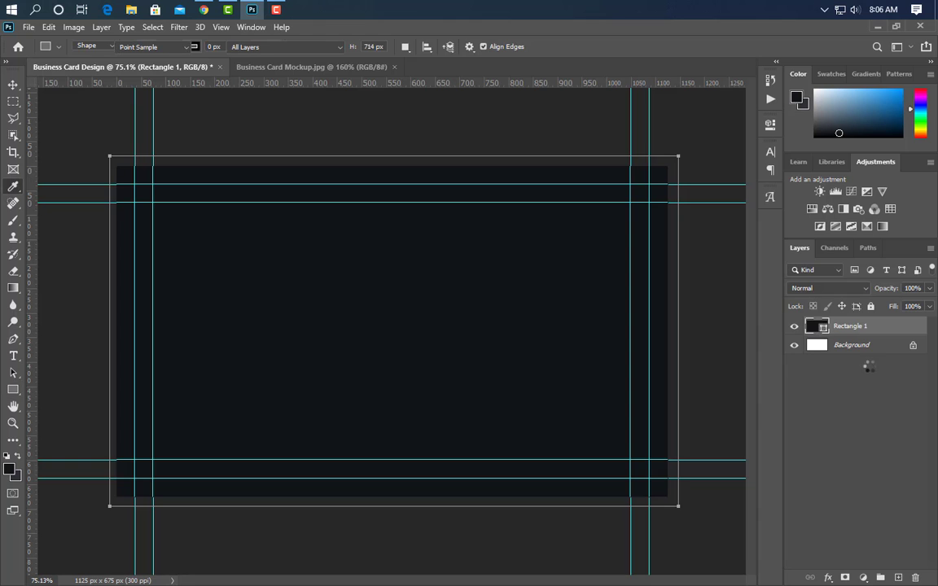
left_click(18, 474)
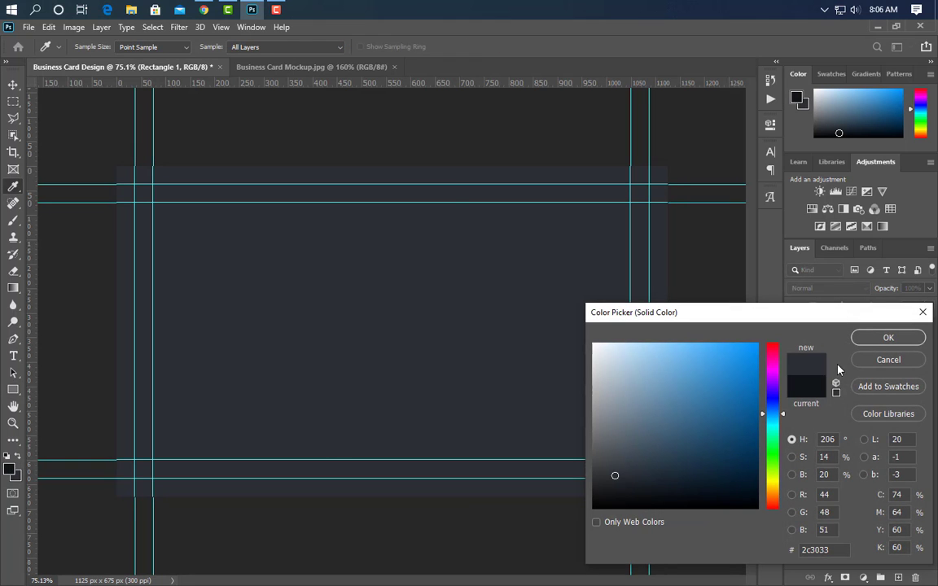
left_click(870, 341)
Select the Move tool and bring the pattern images folder into view beside Photoshop.
scroll(575, 429, "up", 2)
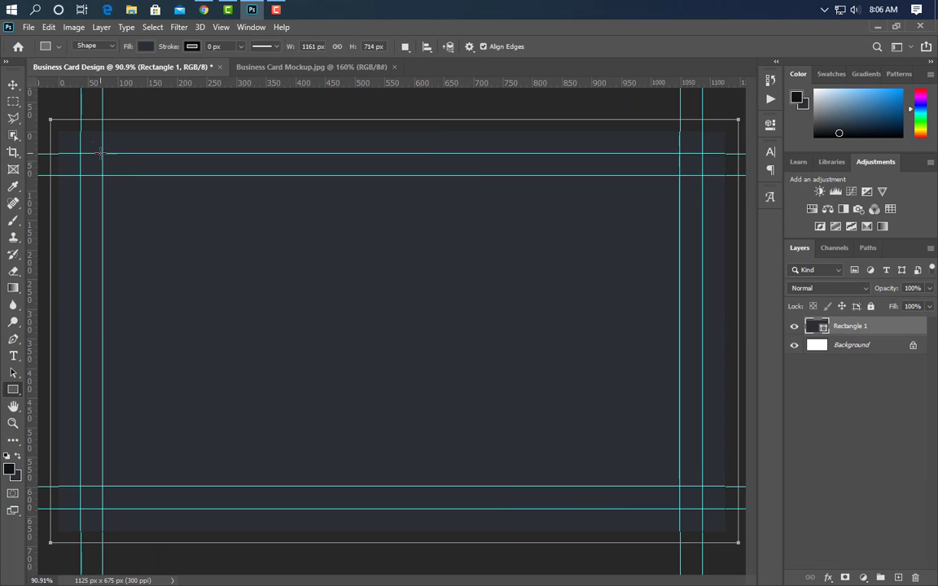
left_click(12, 86)
left_click(253, 12)
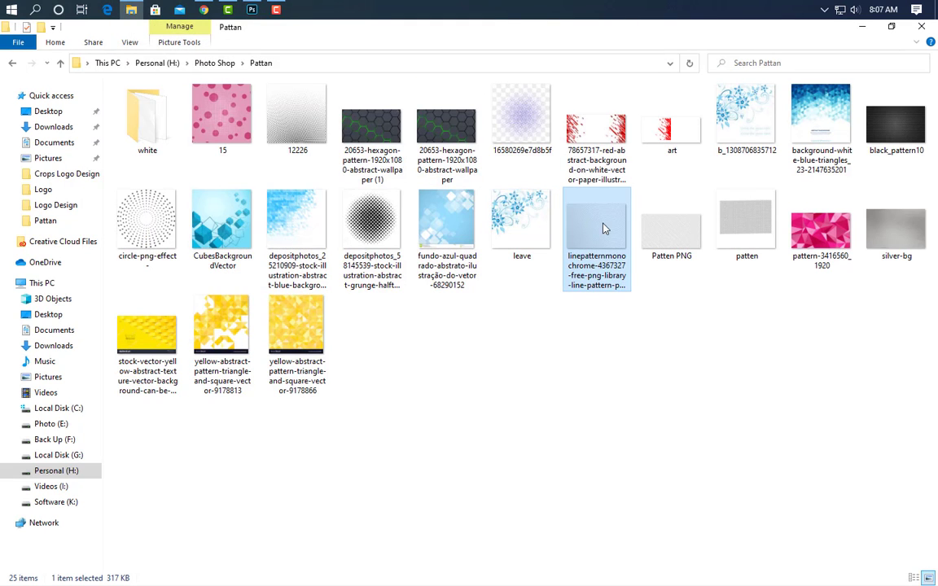
left_click(252, 10)
Place the curved line pattern image and stretch it to cover the whole card.
left_click_drag(283, 381, 284, 383)
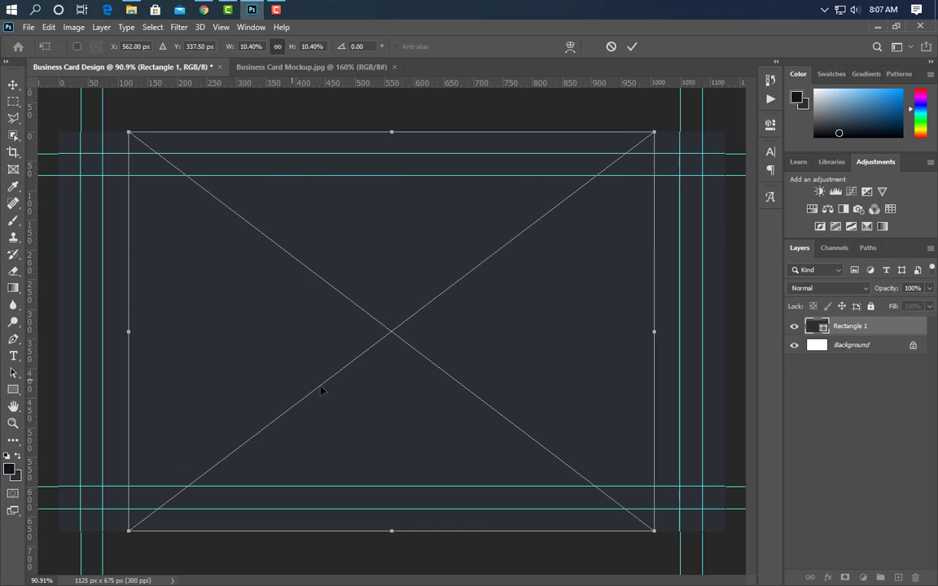
scroll(314, 391, "down", 2)
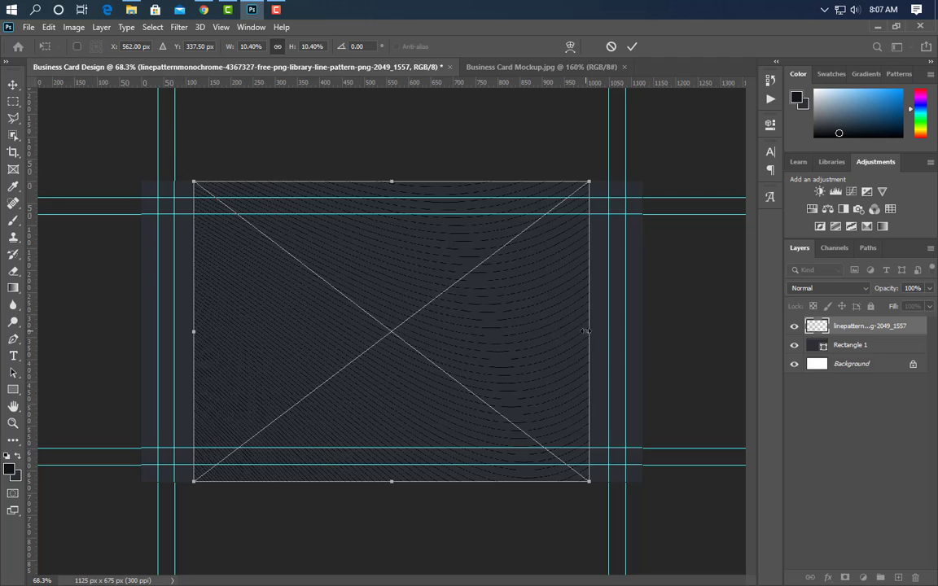
left_click_drag(585, 331, 639, 333)
left_click_drag(194, 331, 142, 331)
left_click(632, 46)
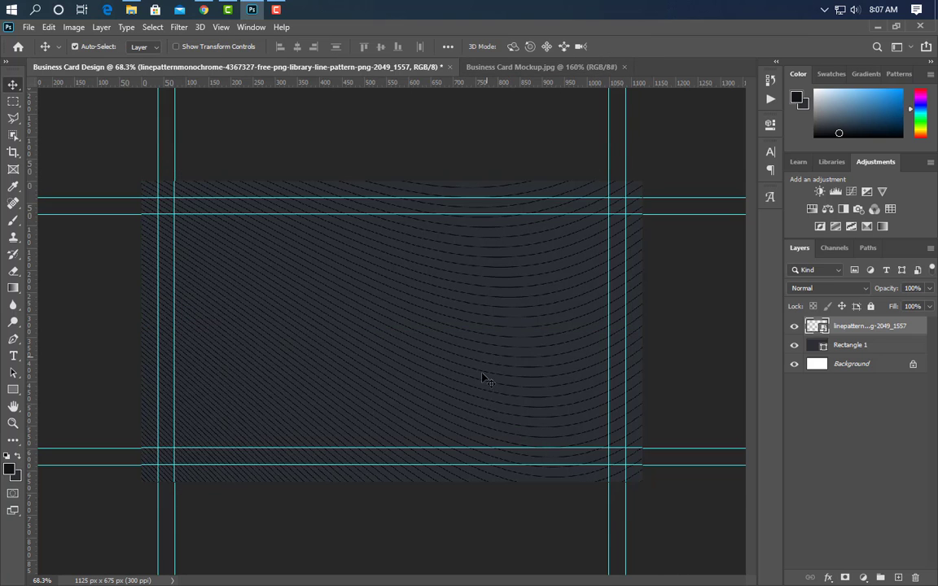
key("ctrl+plus")
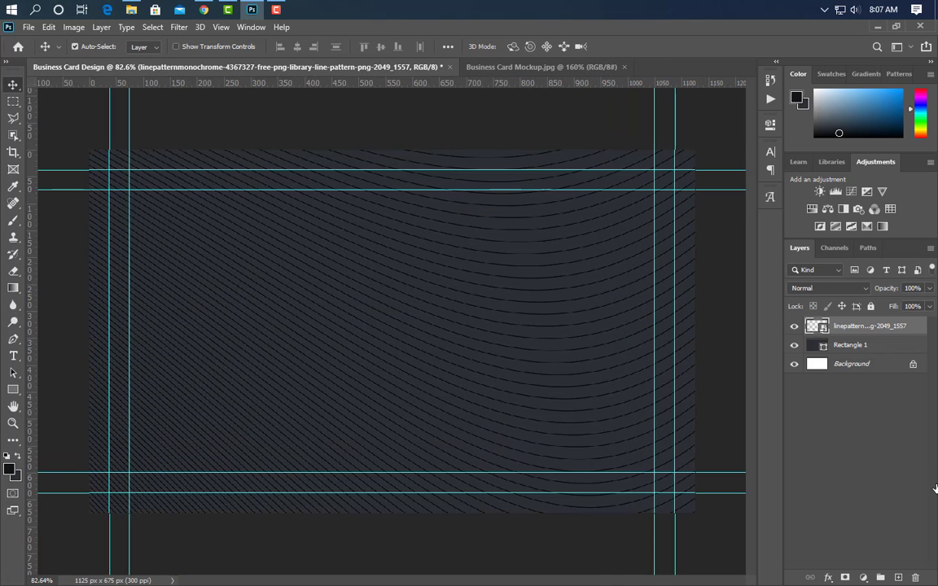
Tint the pattern near-black 111417 with a Color Overlay.
double_click(916, 326)
left_click(436, 302)
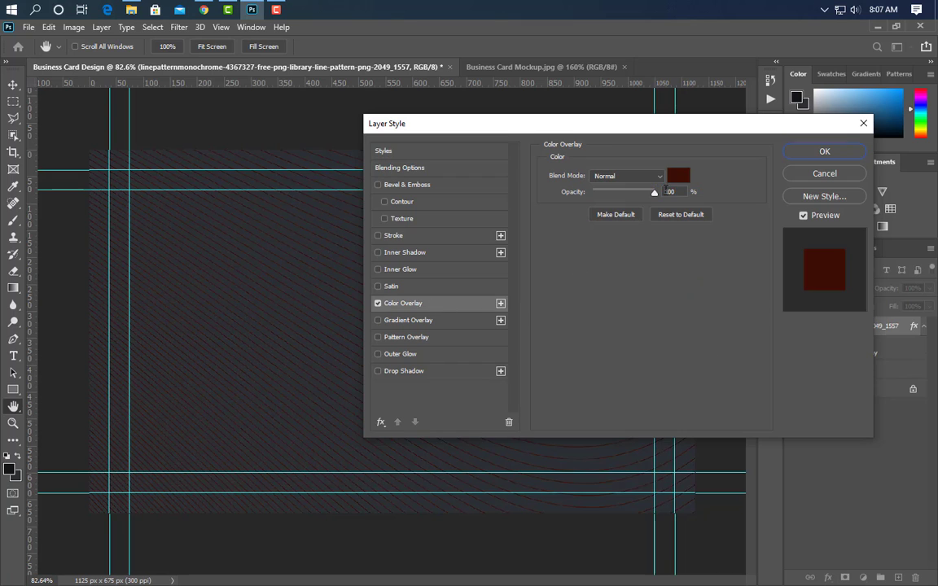
left_click(678, 175)
type("111417")
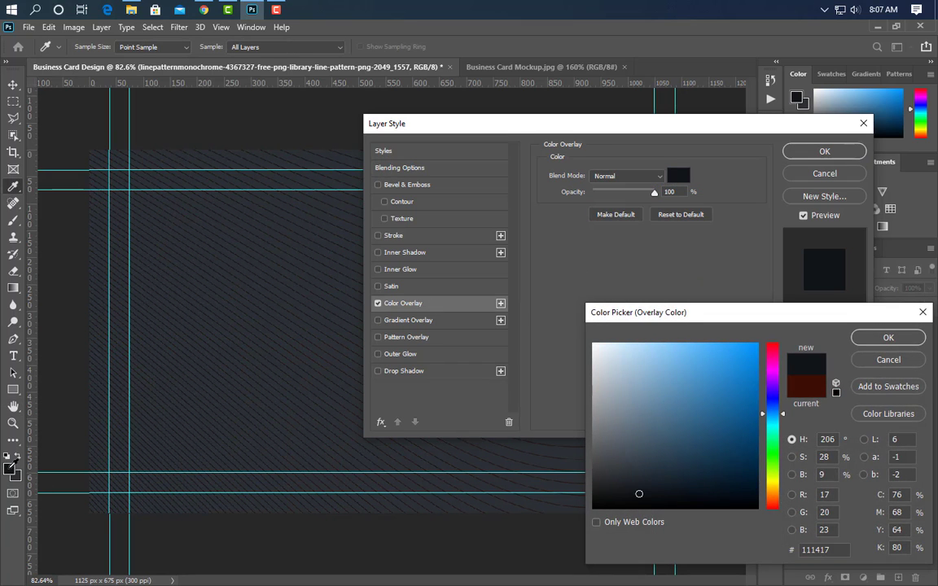
left_click(888, 337)
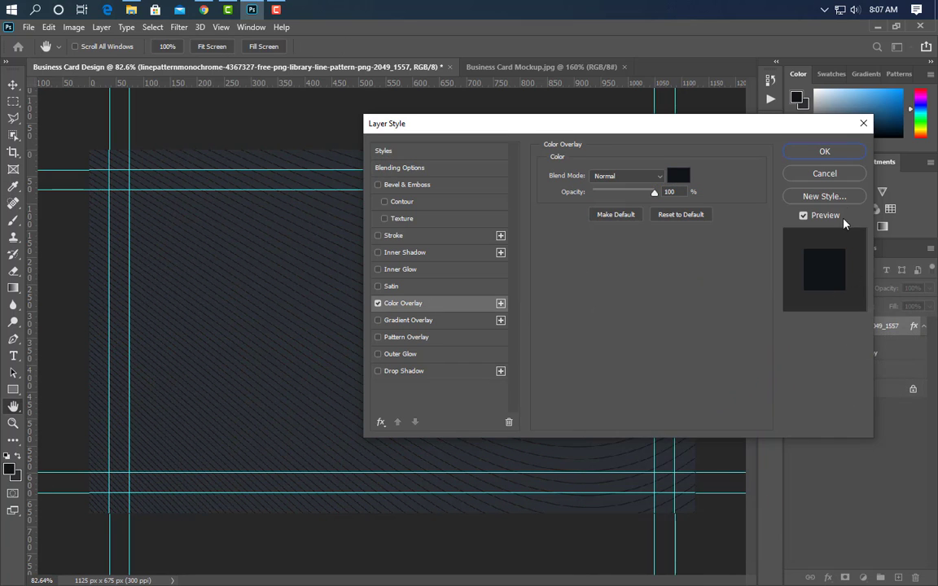
left_click(824, 151)
key("ctrl+0")
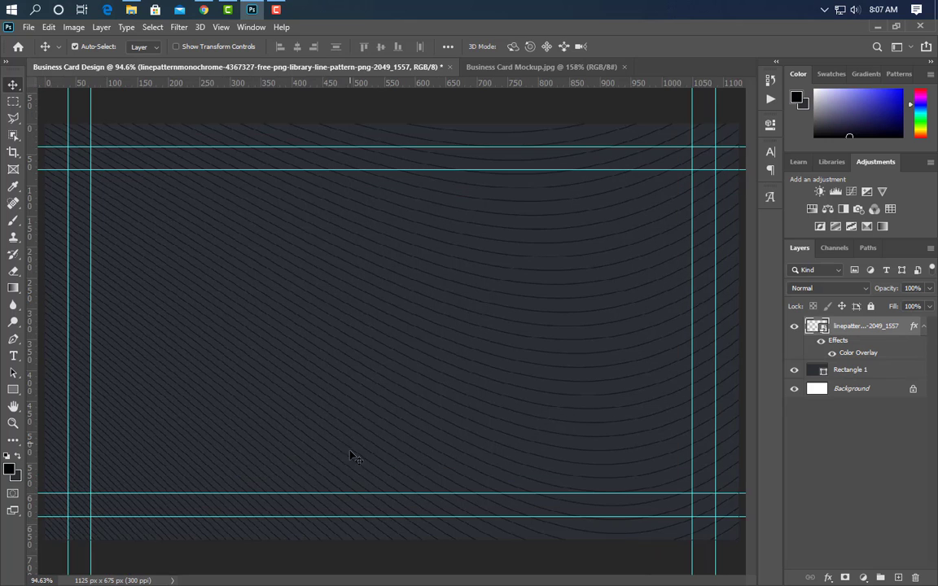
Set the gradient's left stop to the near-black card colour.
left_click(13, 288)
left_click(84, 47)
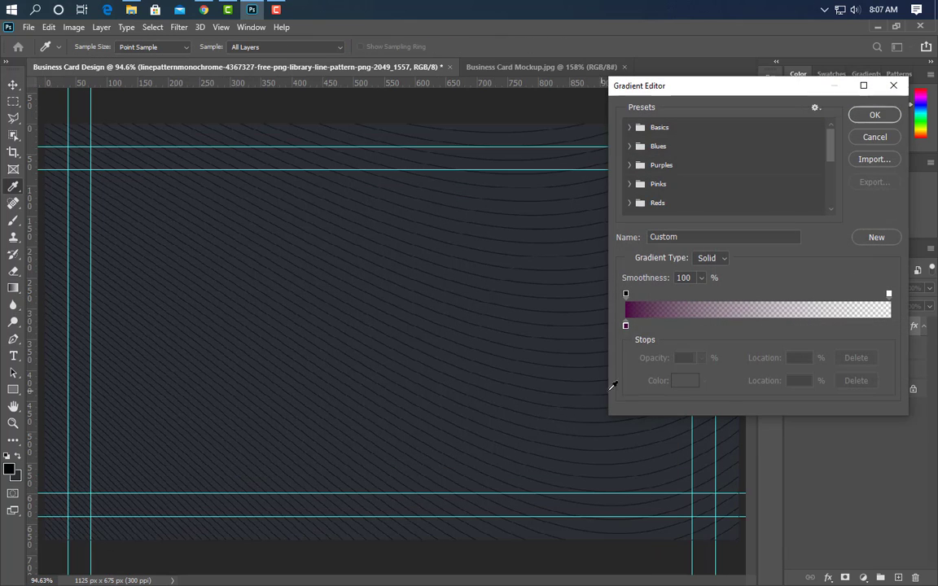
double_click(625, 330)
left_click(79, 402)
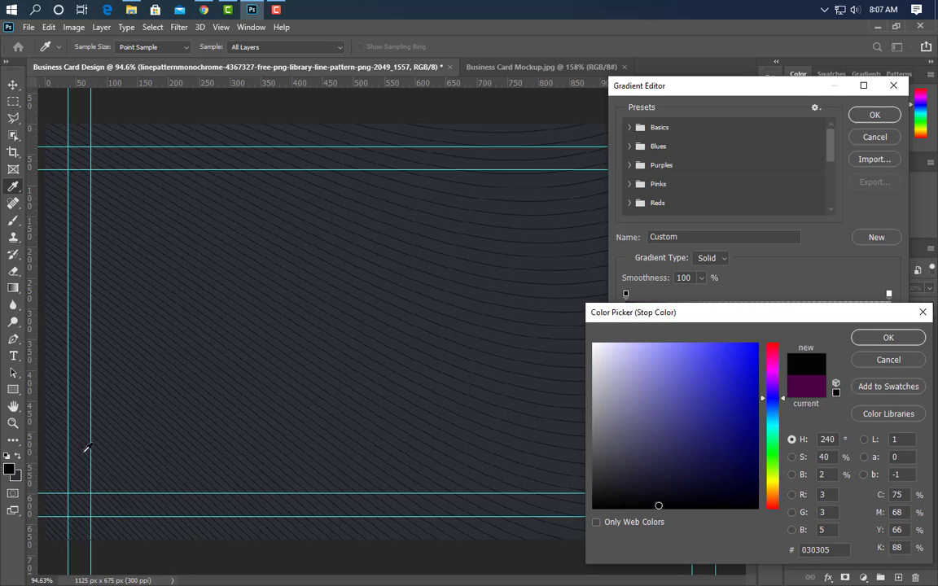
left_click(888, 336)
key("Return")
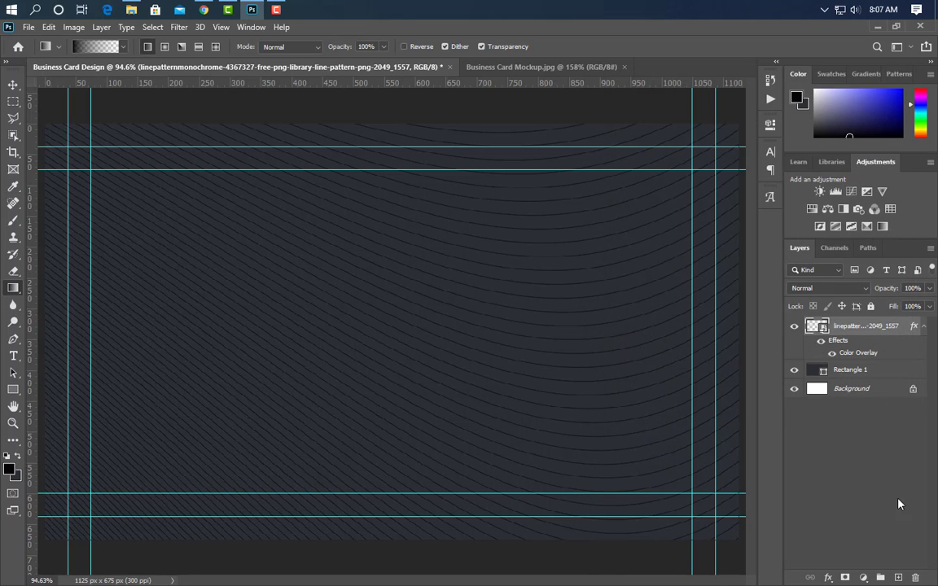
On a new layer, drag a near-black gradient fading up from the card's bottom.
left_click(896, 577)
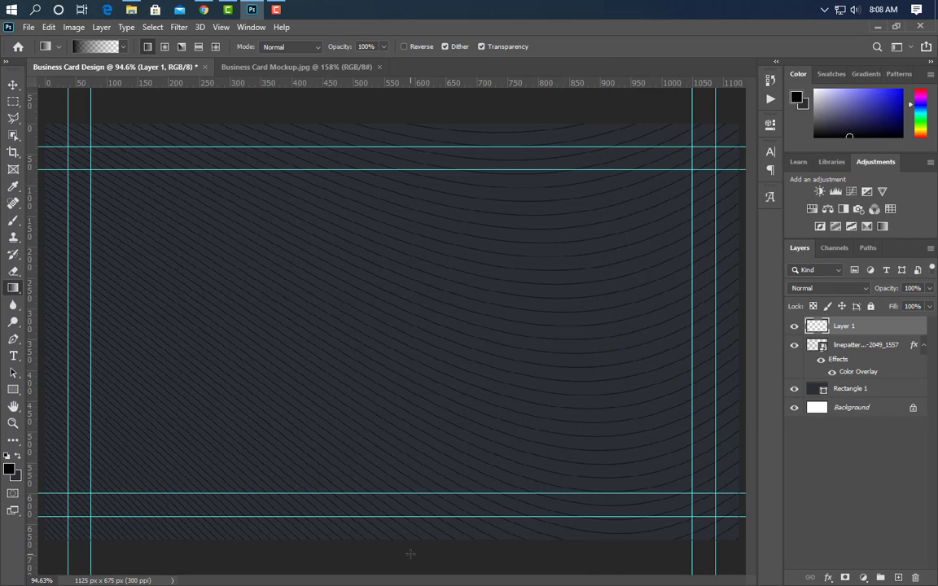
left_click_drag(412, 539, 407, 257)
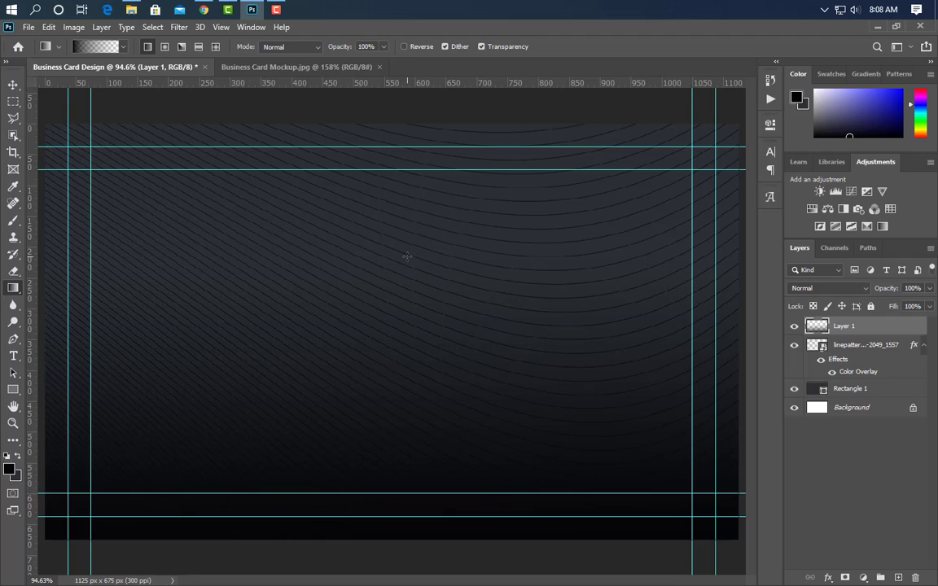
left_click(13, 85)
Pen-draw a three-point triangle from the card's left edge down to its bottom-left corner.
key("x")
scroll(421, 477, "down", 3)
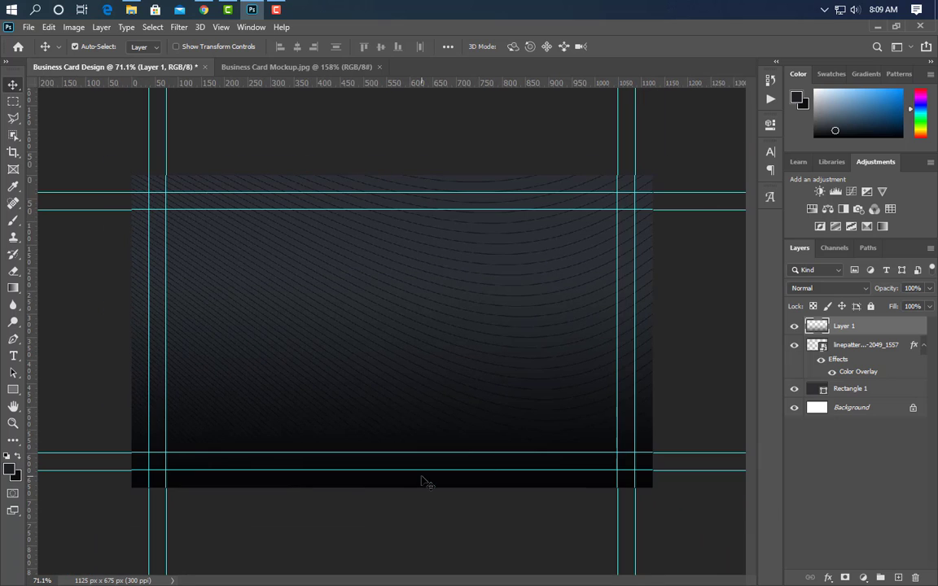
left_click(13, 339)
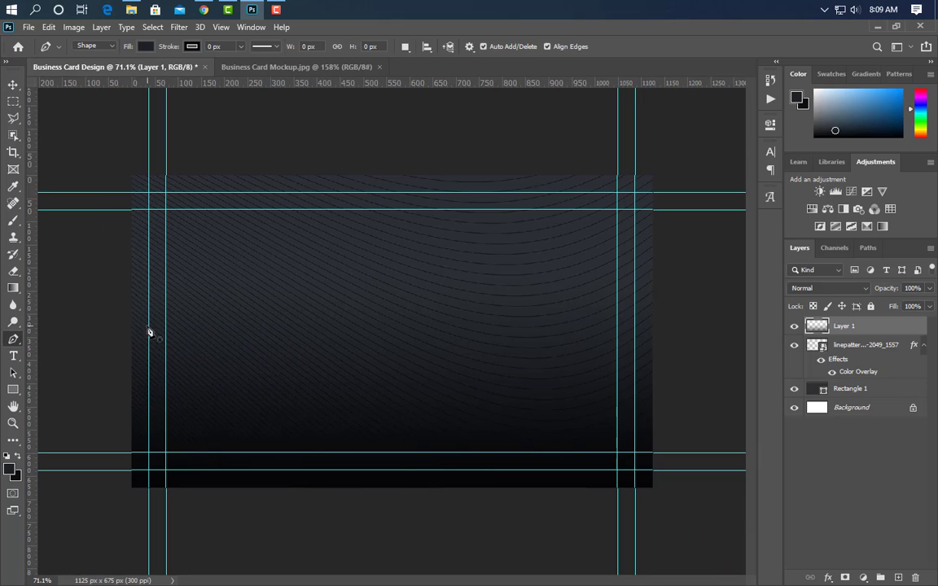
left_click(129, 269)
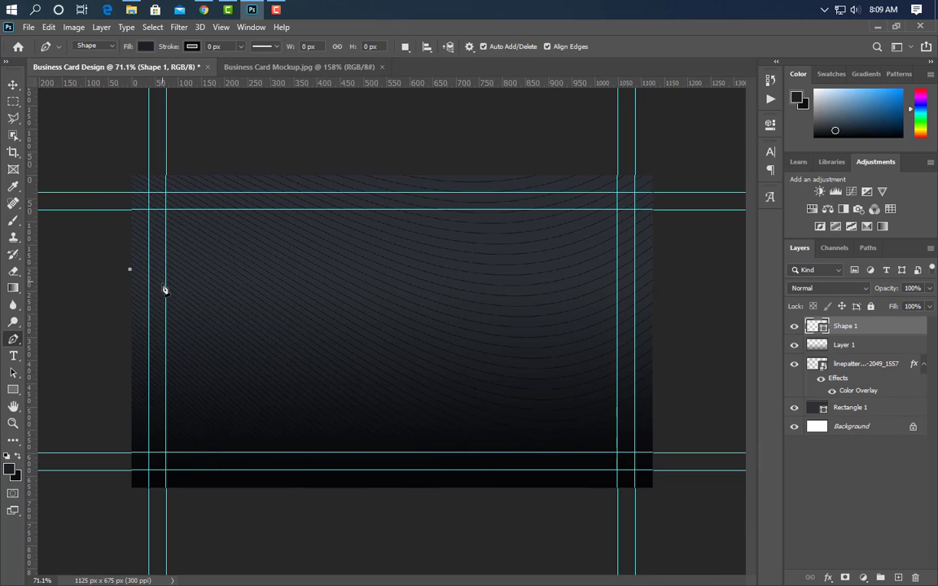
left_click(307, 489)
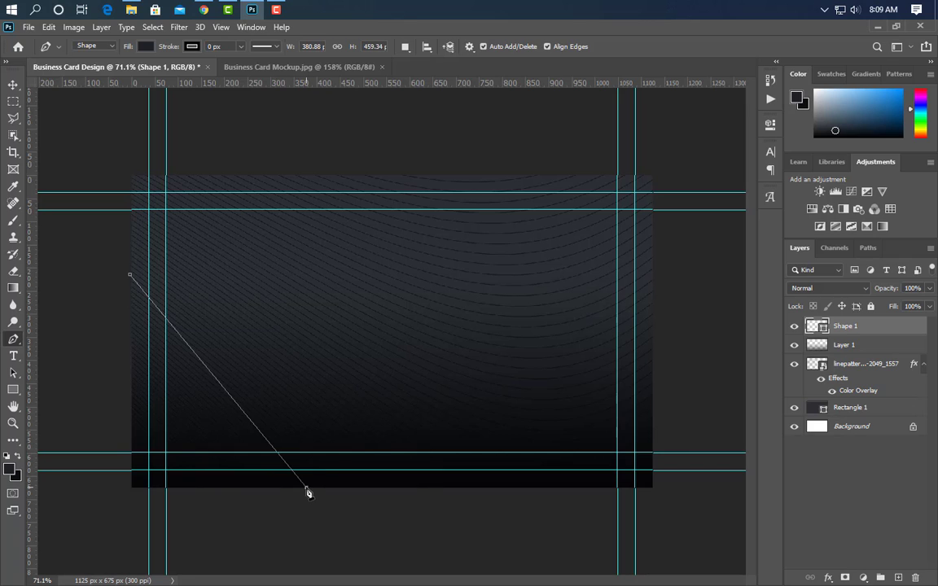
left_click(126, 490)
left_click(129, 276)
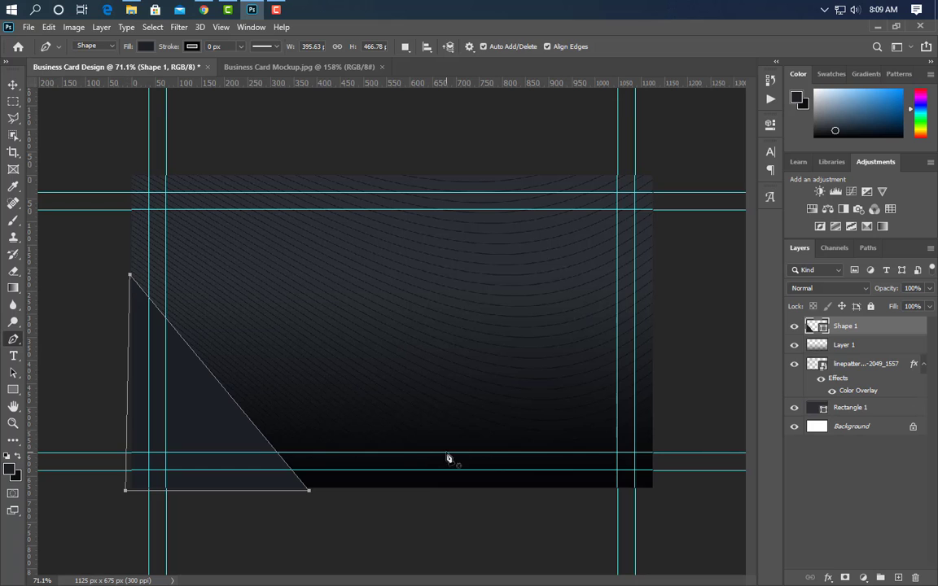
Add a Gradient Overlay to the triangle with a dark left stop and near-black right stop.
double_click(887, 325)
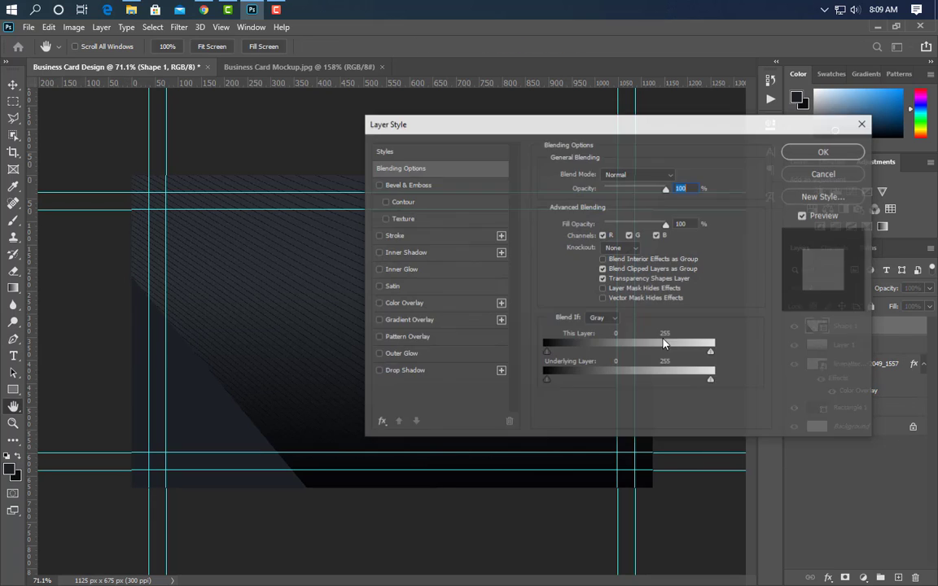
left_click(456, 326)
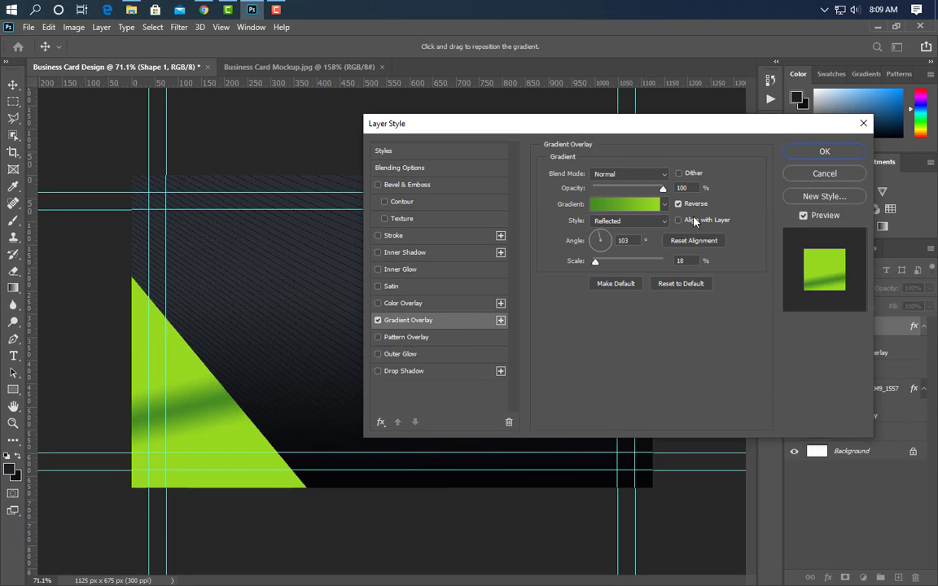
left_click(598, 203)
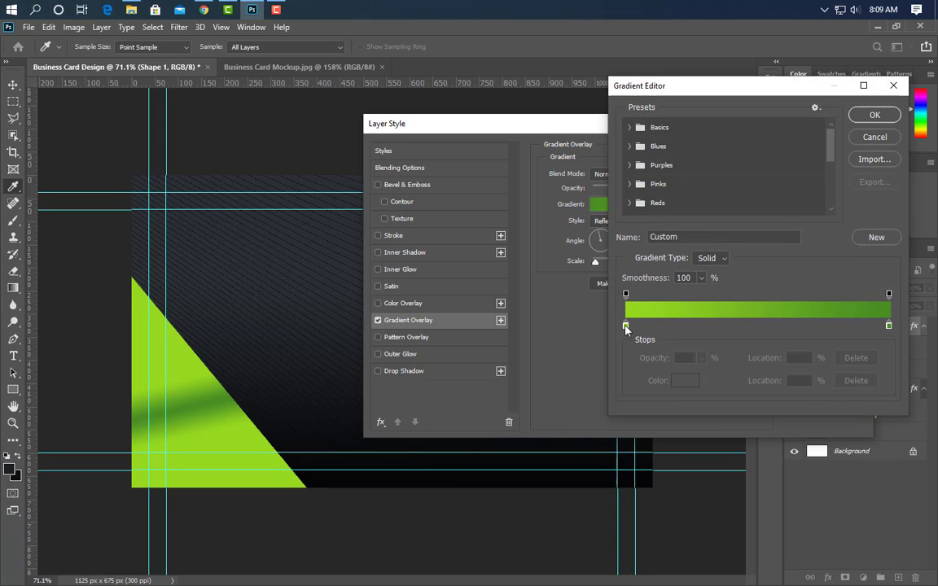
left_click(626, 327)
left_click(685, 380)
left_click(10, 469)
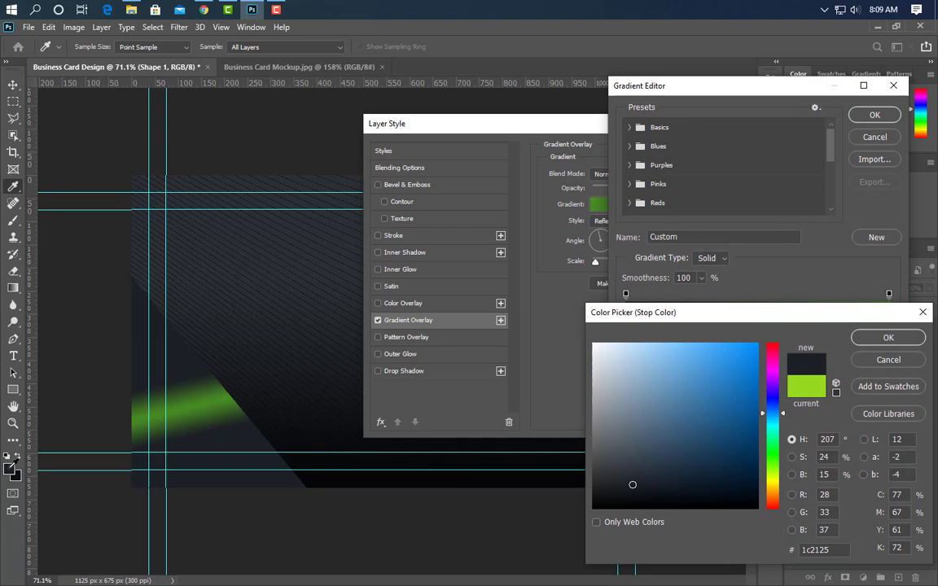
left_click(888, 337)
left_click(887, 326)
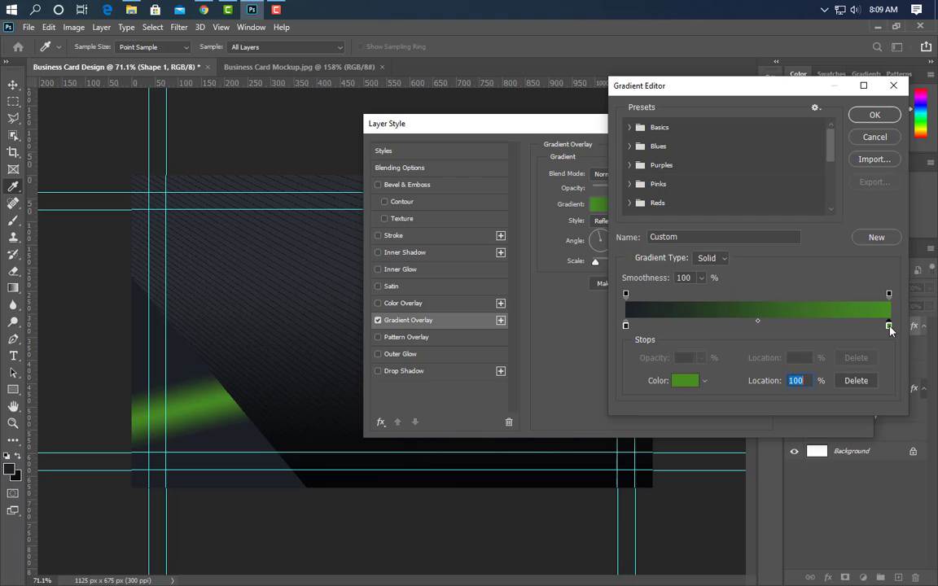
double_click(887, 326)
left_click(17, 476)
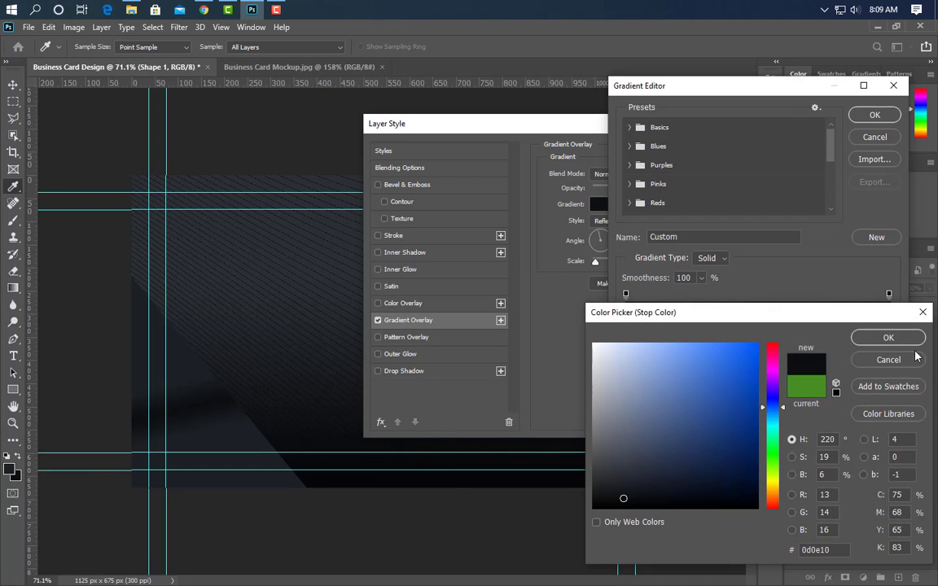
left_click(890, 337)
left_click(874, 115)
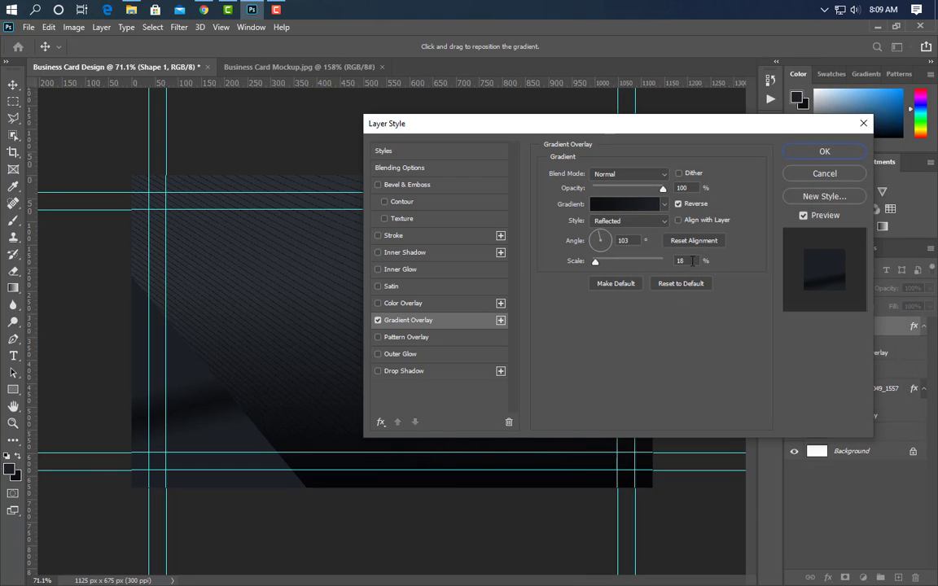
Set the overlay to 90° Linear, reposition it across the triangle, and apply.
type("90")
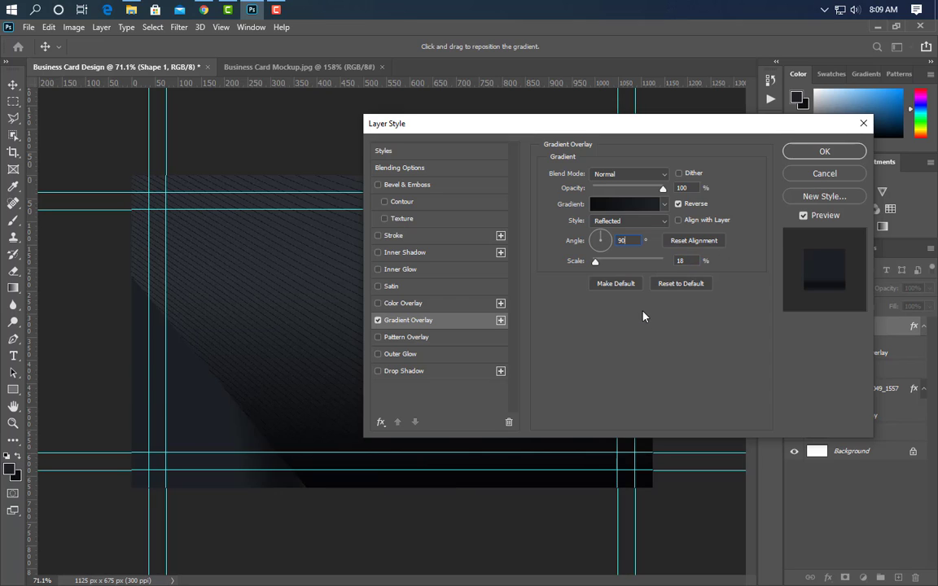
left_click(637, 224)
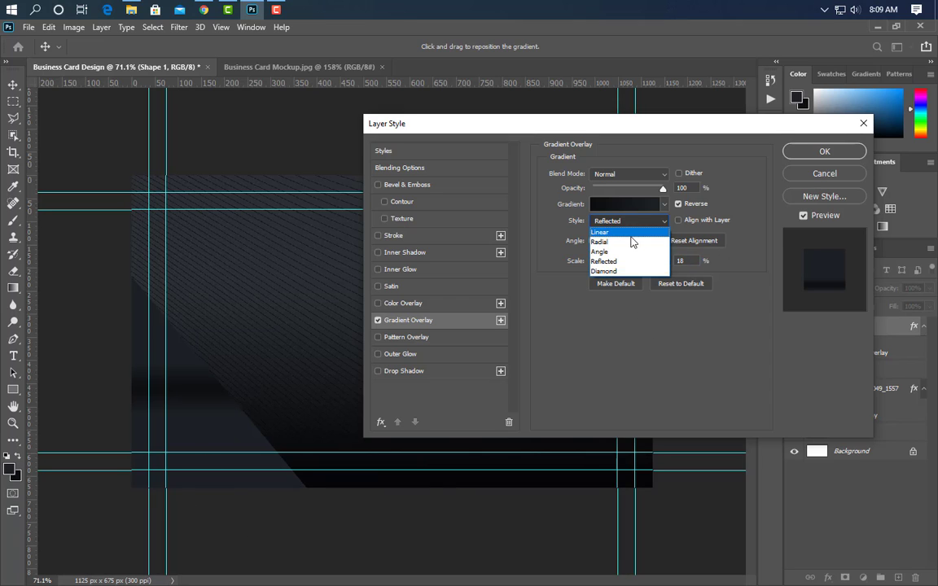
left_click(635, 228)
mouse_move(261, 427)
left_mouse_down()
mouse_move(195, 398)
mouse_move(195, 371)
left_mouse_up()
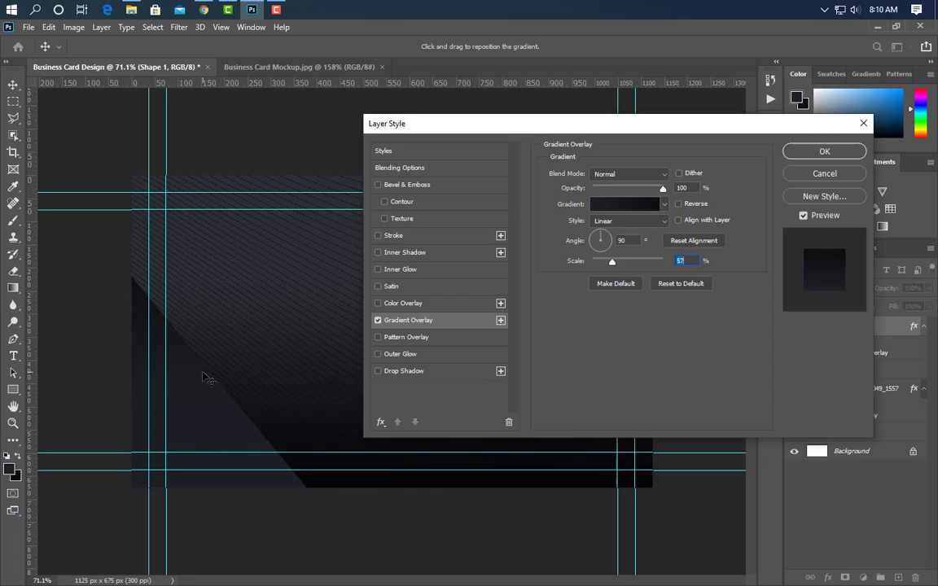
left_click(805, 152)
Duplicate the triangle, rotate the copy 90° clockwise to the top-left, and stack it below the original.
left_click(13, 86)
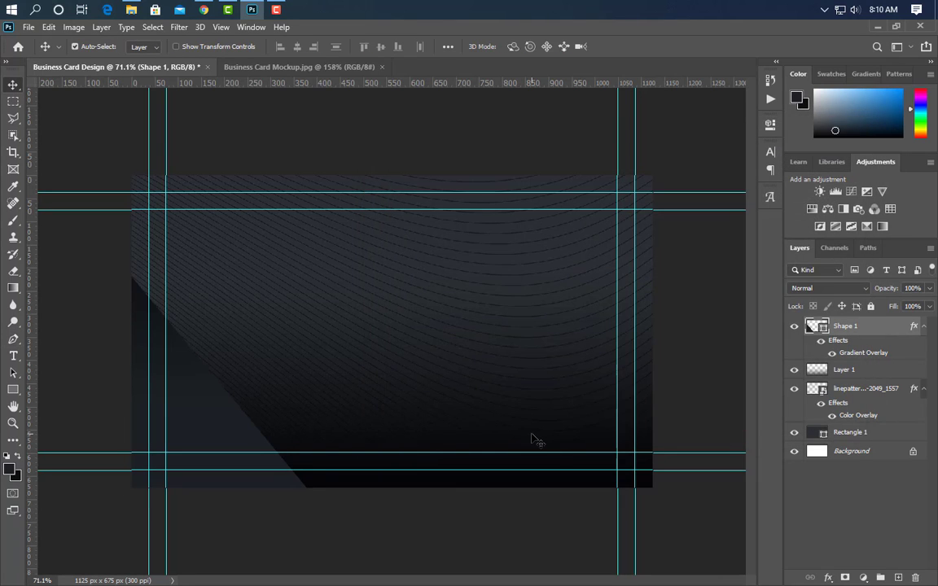
left_click_drag(896, 340, 880, 577)
key("ctrl+t")
right_click(227, 380)
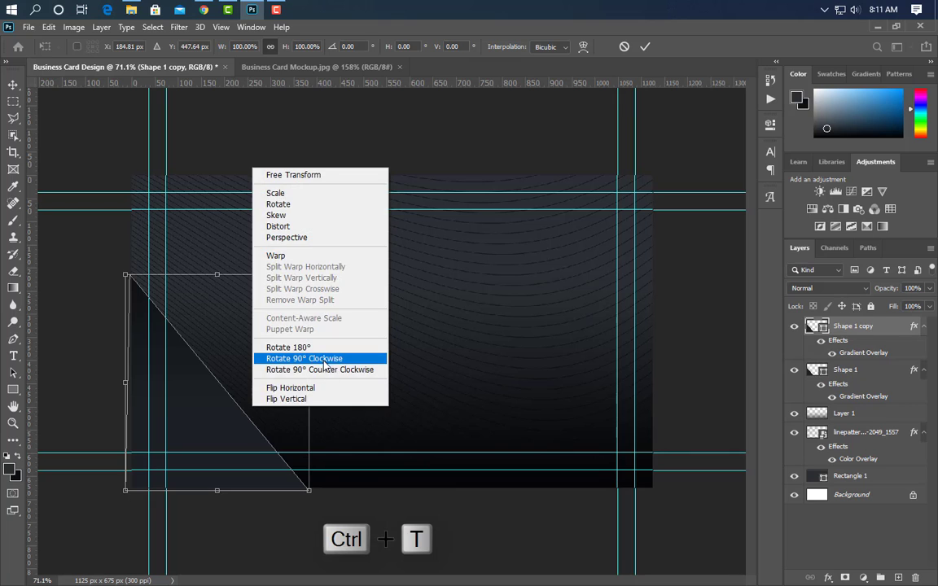
left_click(269, 358)
left_click_drag(229, 384, 244, 251)
left_click(645, 47)
left_click_drag(889, 334, 891, 410)
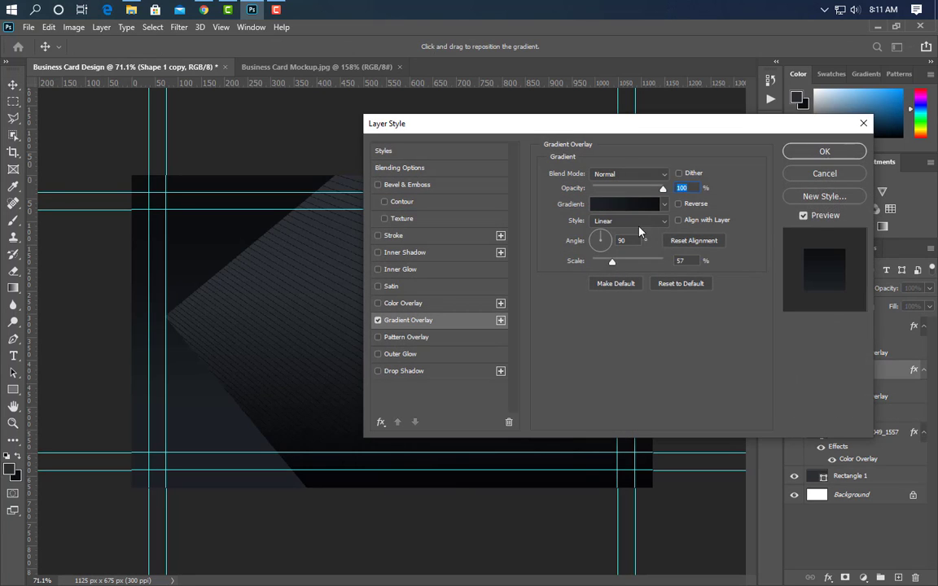
Recolour the copy's gradient stops with darker greys.
left_click(598, 203)
double_click(625, 326)
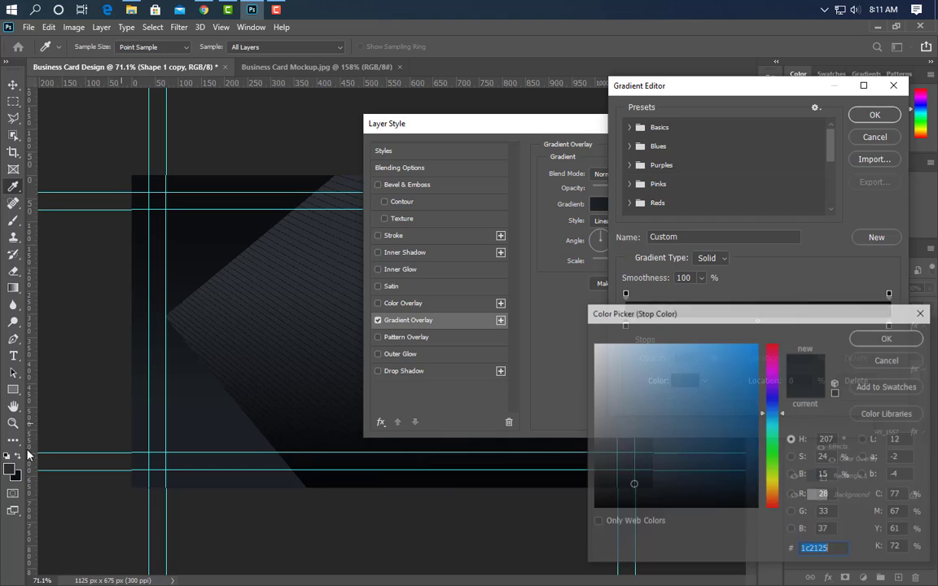
left_click(10, 466)
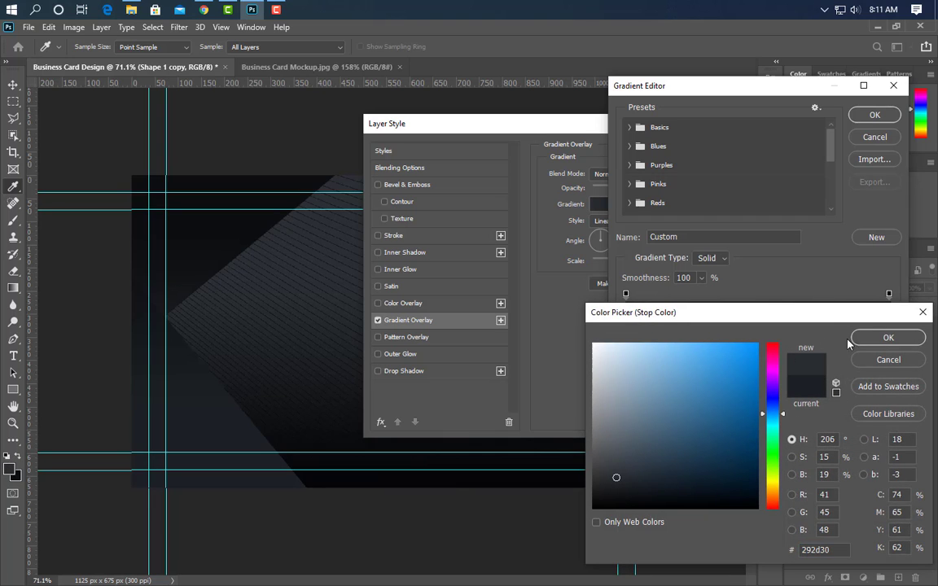
left_click(879, 340)
double_click(888, 327)
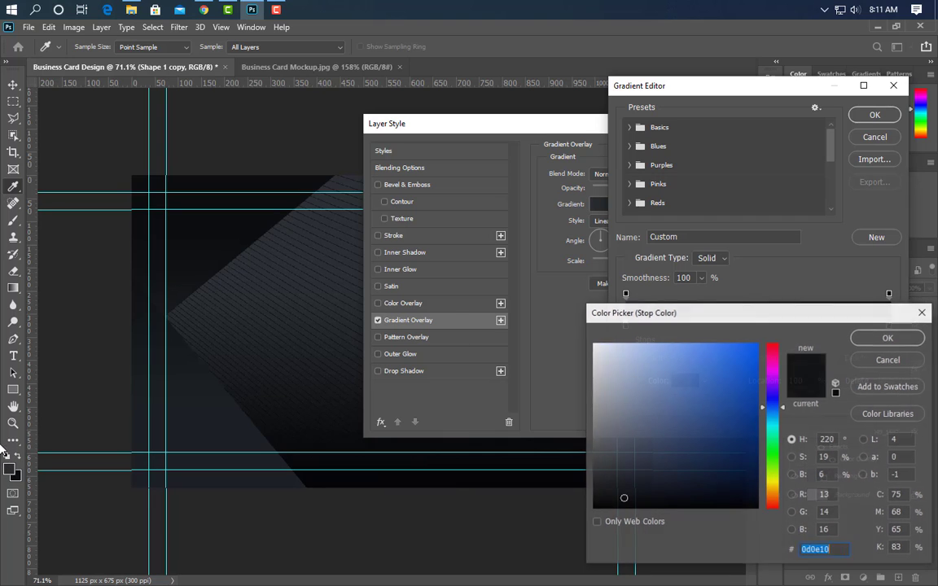
left_click(863, 338)
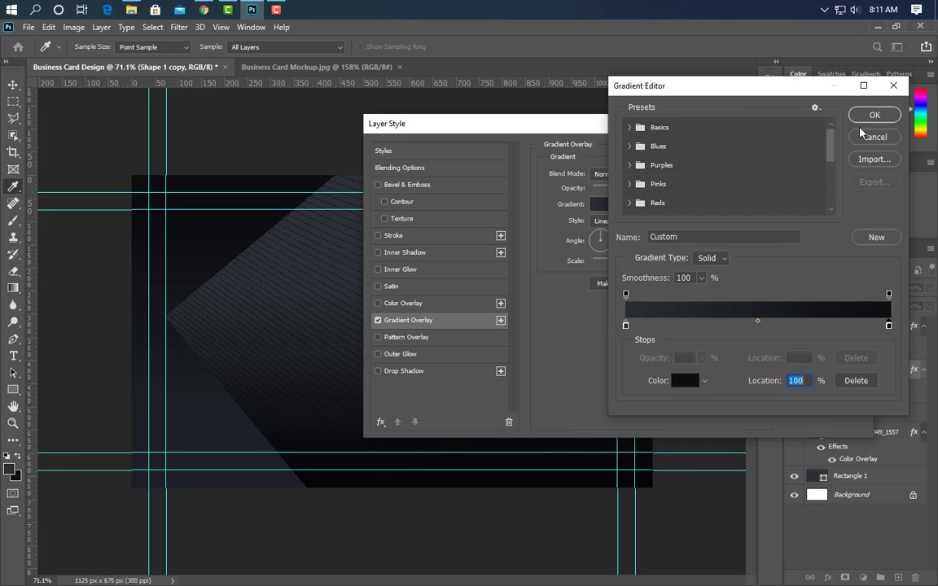
left_click(874, 114)
Switch the copy's gradient style to Reflected with a larger scale.
left_click_drag(617, 124, 670, 123)
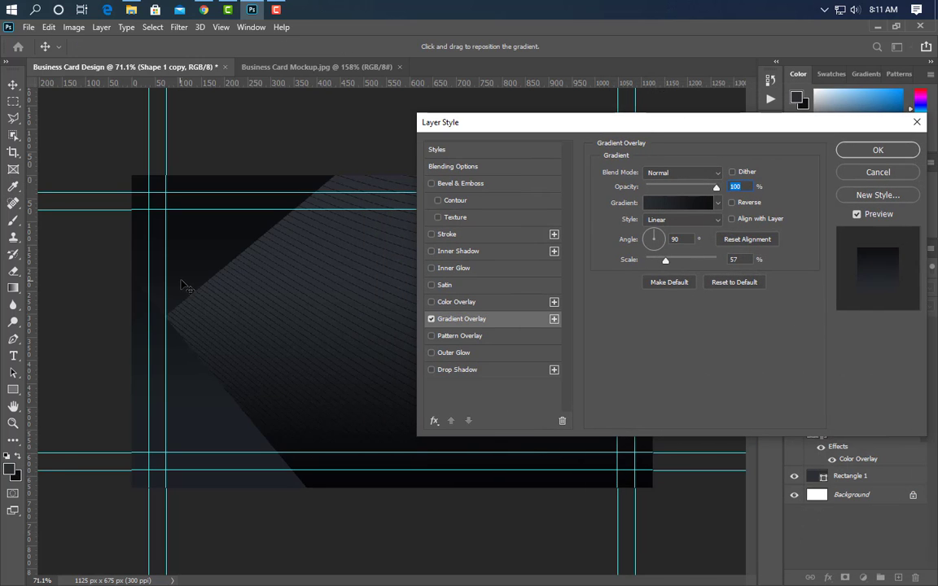
left_click(682, 220)
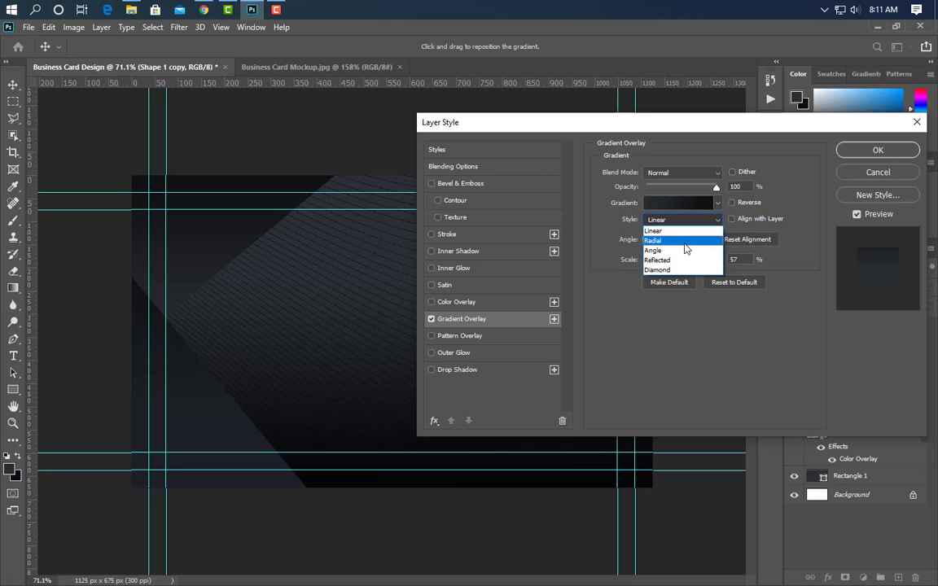
left_click(682, 259)
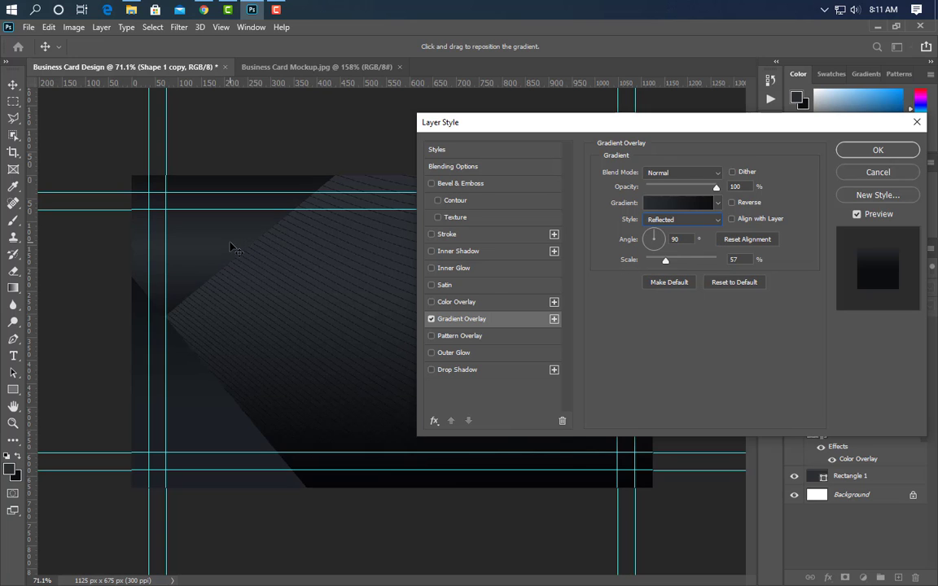
left_click_drag(665, 260, 678, 279)
left_click(876, 150)
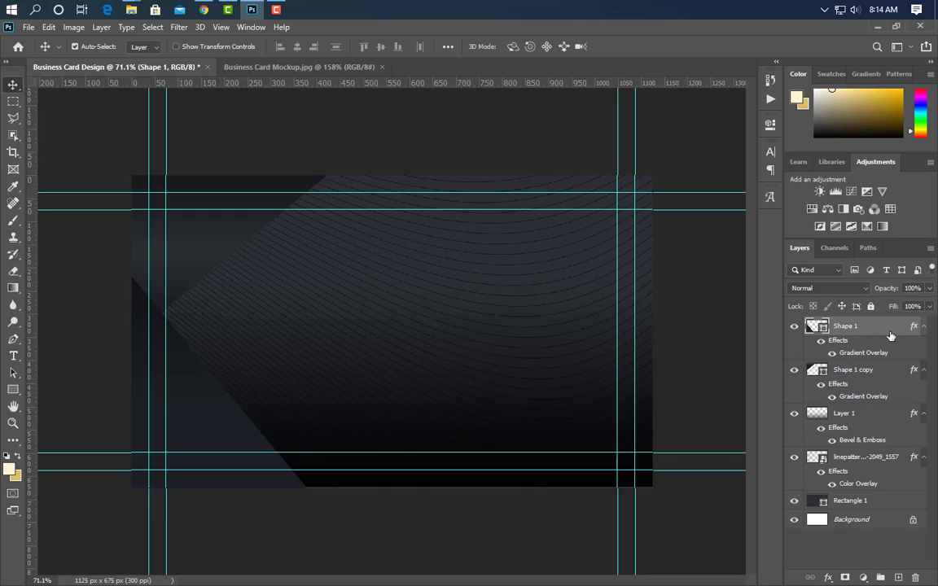
Duplicate the triangle and replace its dark overlay with a gold gradient overlay.
left_click_drag(889, 335, 899, 577)
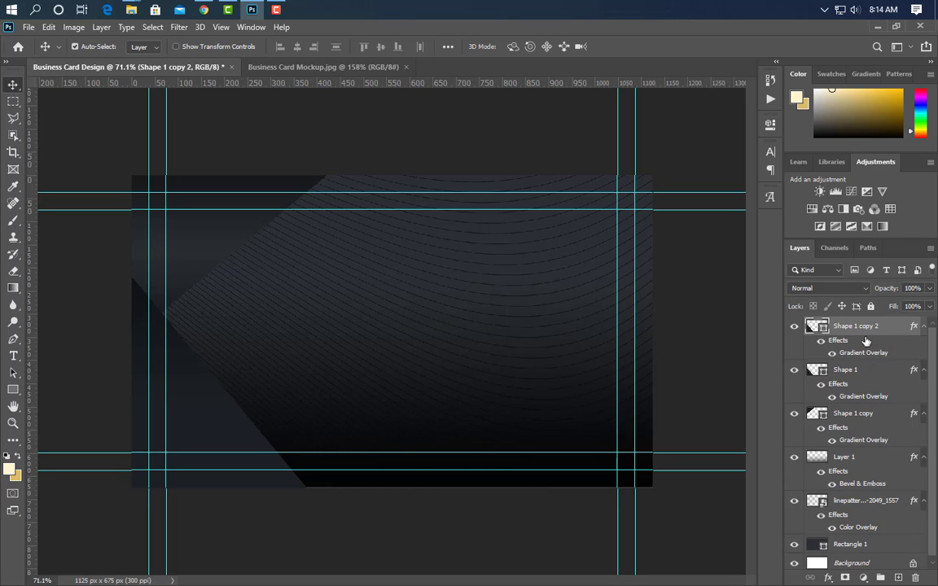
left_click_drag(877, 357, 915, 578)
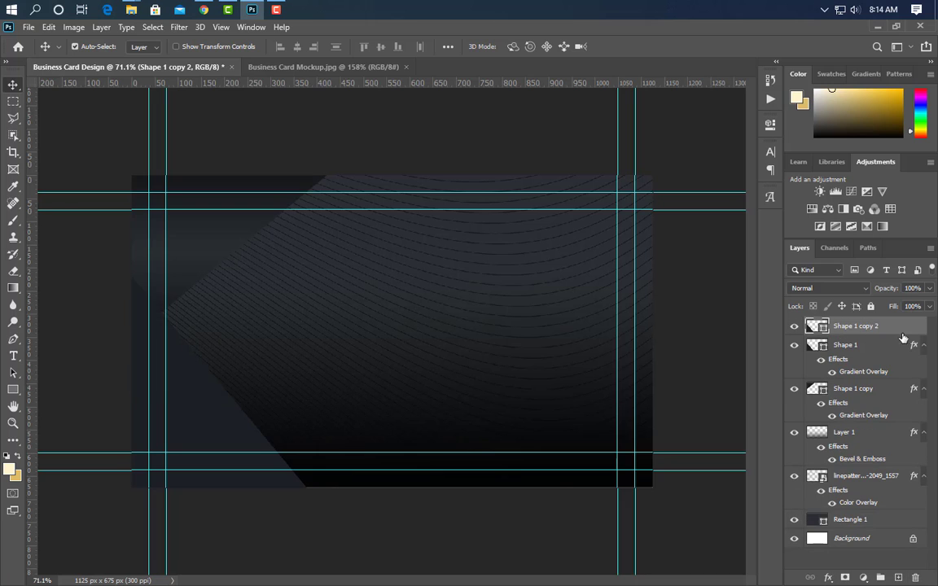
double_click(902, 326)
left_click(508, 317)
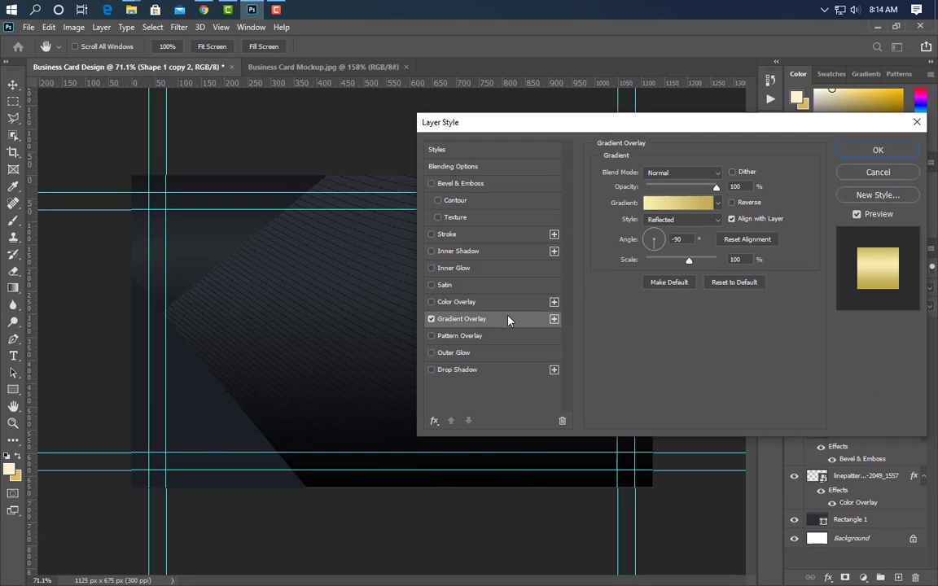
left_click_drag(196, 405, 194, 419)
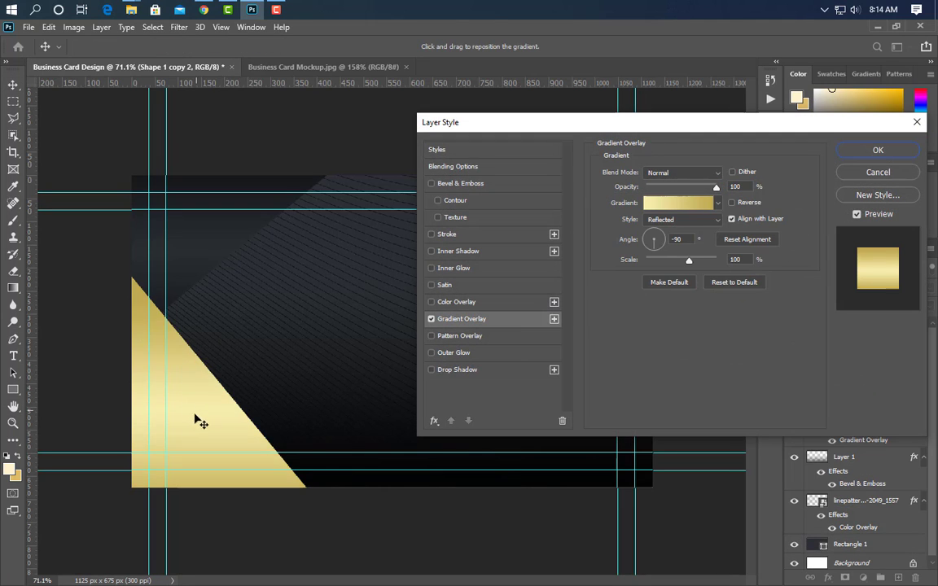
left_click(877, 149)
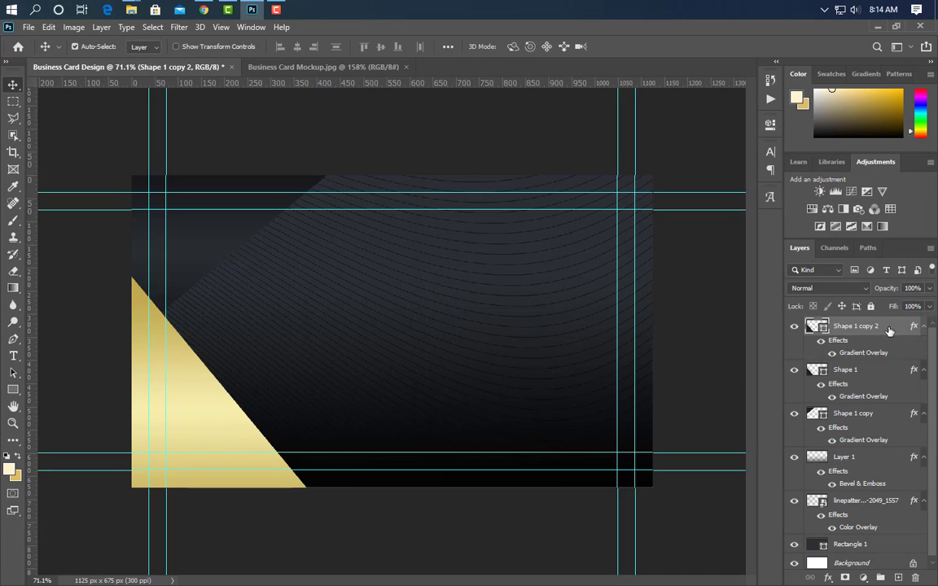
Stack the gold triangle beneath the dark triangles and nudge it right into a visible stripe.
left_click_drag(889, 330, 883, 407)
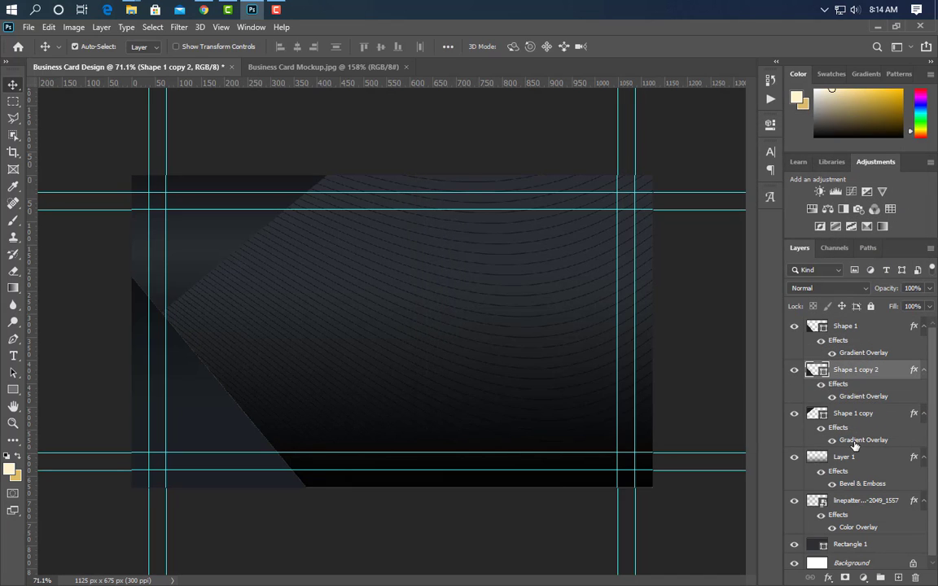
key("Right")
key("Right")
key("Right")
key("Right")
key("Right")
key("Right")
key("Right")
key("Right")
key("Right")
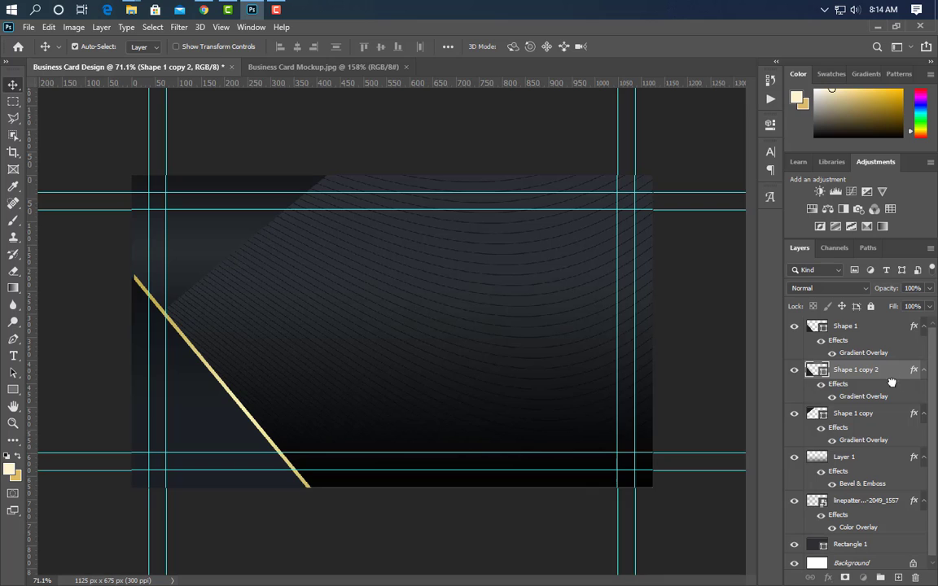
left_click_drag(891, 381, 882, 449)
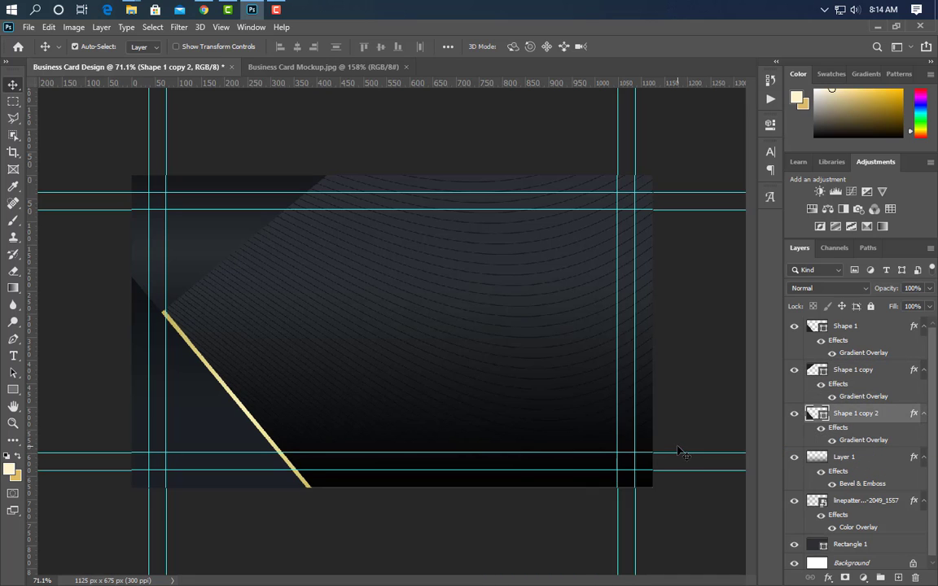
key("Right")
key("Right")
key("Right")
key("Right")
key("Right")
key("Right")
key("Right")
key("Right")
key("Right")
key("Right")
key("Right")
key("Right")
key("Right")
key("Right")
key("Right")
key("Right")
key("Right")
key("Right")
key("Right")
key("Right")
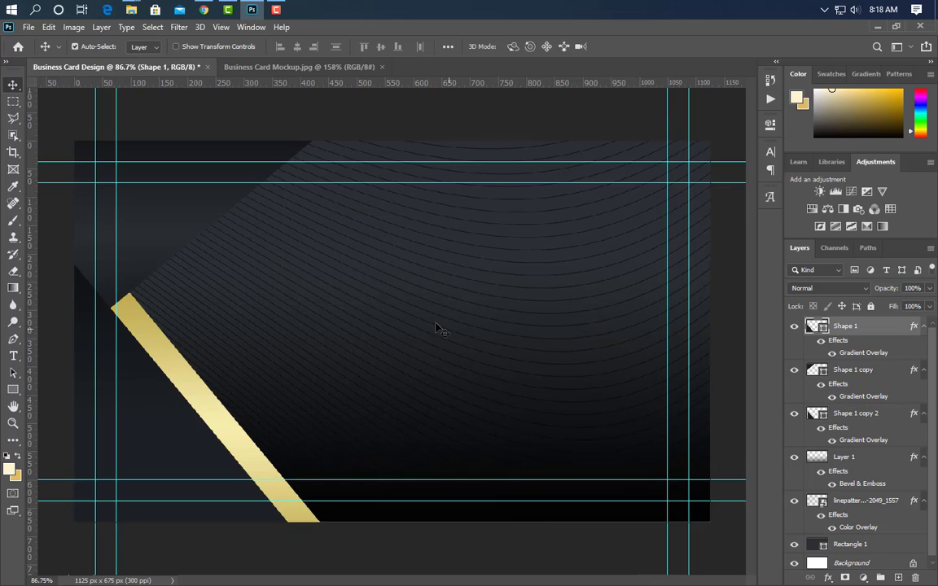
left_click(196, 205)
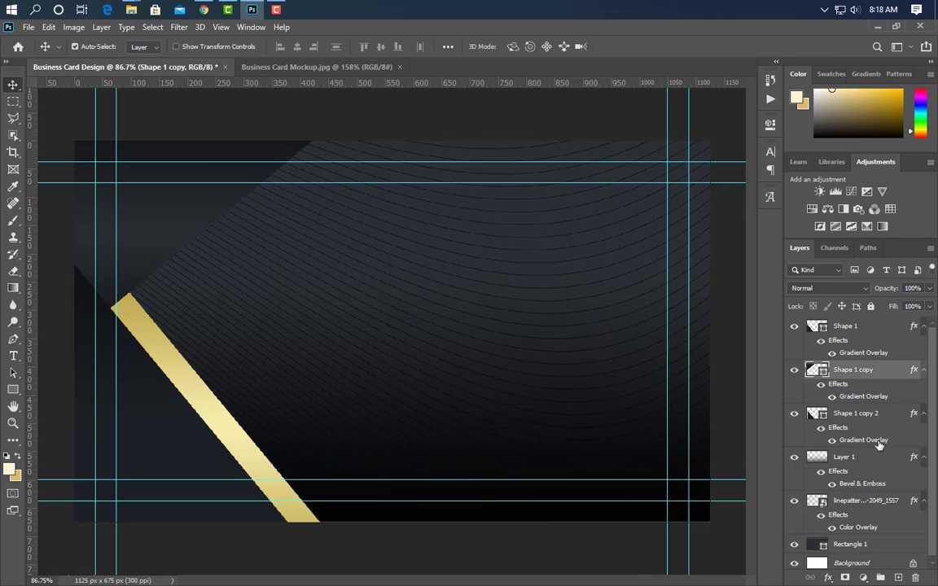
Duplicate Shape 1 copy, paste the gold stripe's style onto it, and nudge it into the rising stripe.
left_click_drag(892, 378, 897, 577)
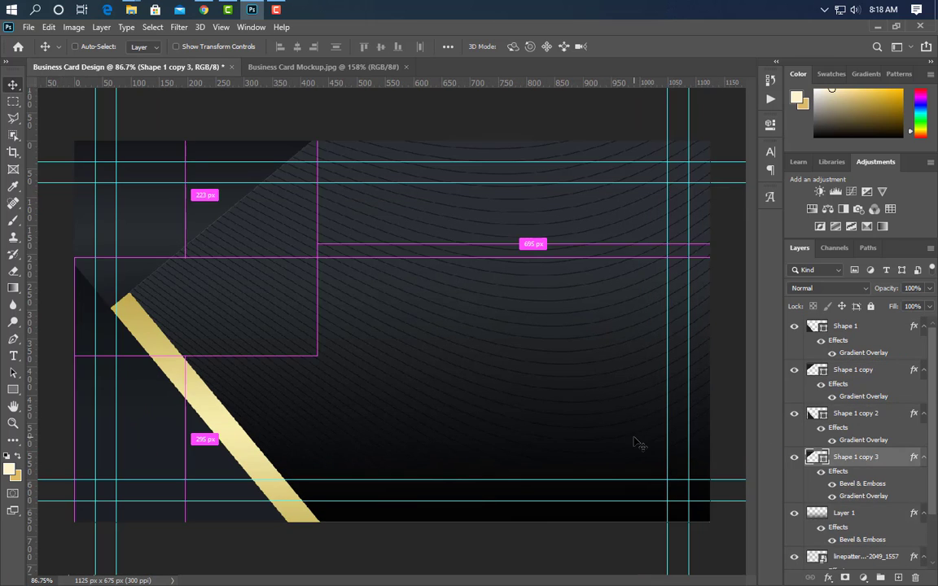
left_click(206, 392, "ctrl")
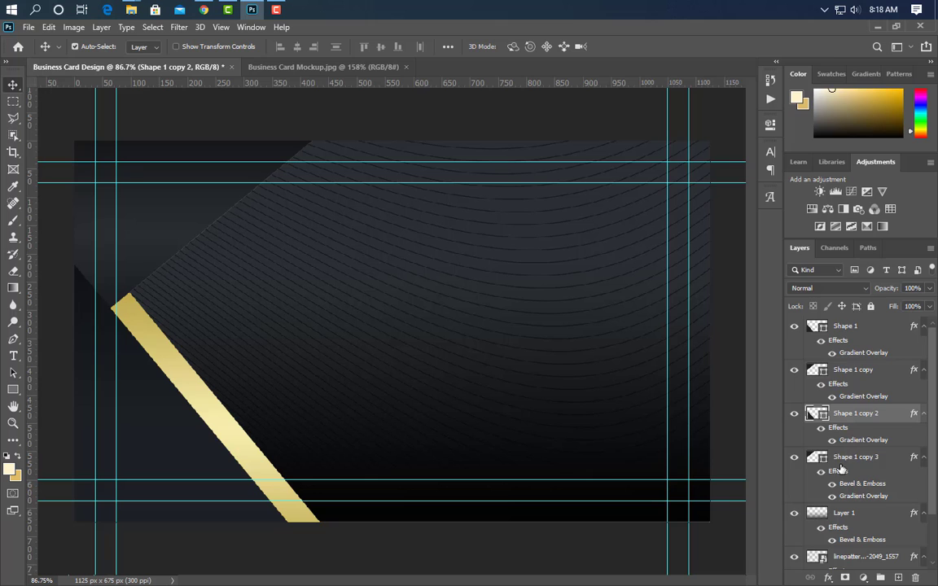
right_click(879, 416)
left_click(763, 330)
left_click(875, 461)
right_click(891, 464)
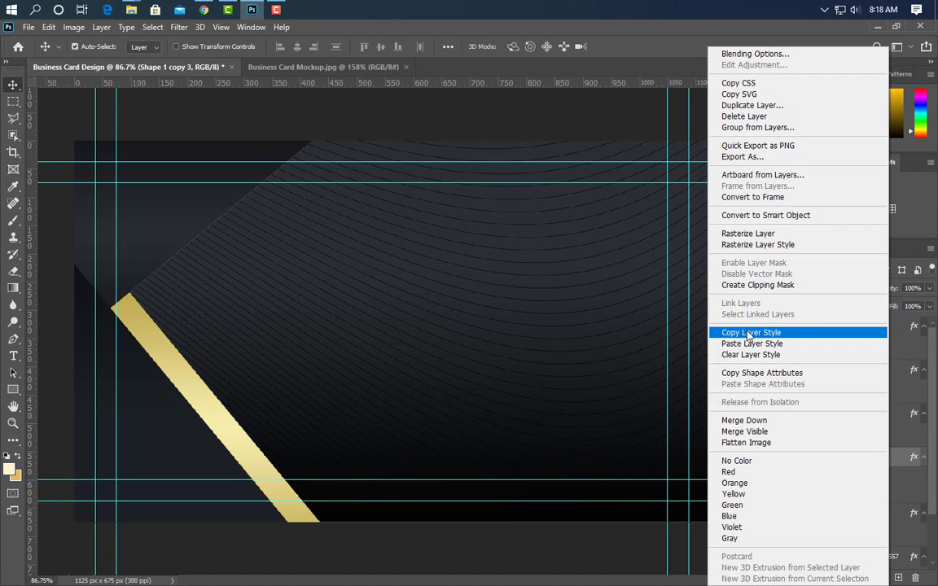
left_click(764, 344)
scroll(874, 484, "down", 1)
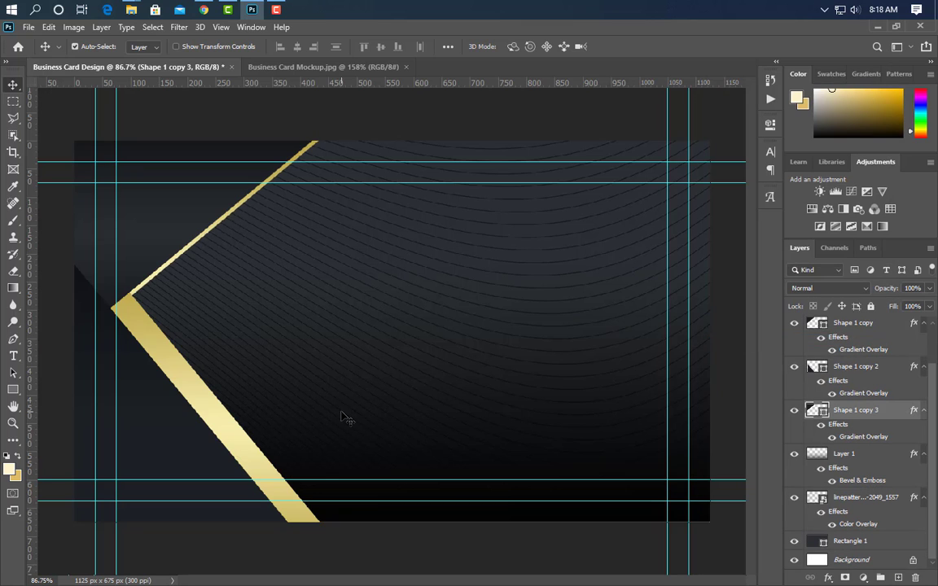
key("Right")
key("Right")
key("Right")
key("Right")
key("Right")
key("Right")
key("Right")
key("Right")
key("Right")
key("Right")
key("Right")
key("Right")
key("Right")
key("Right")
key("Right")
key("Right")
key("Right")
key("Right")
key("Right")
key("Right")
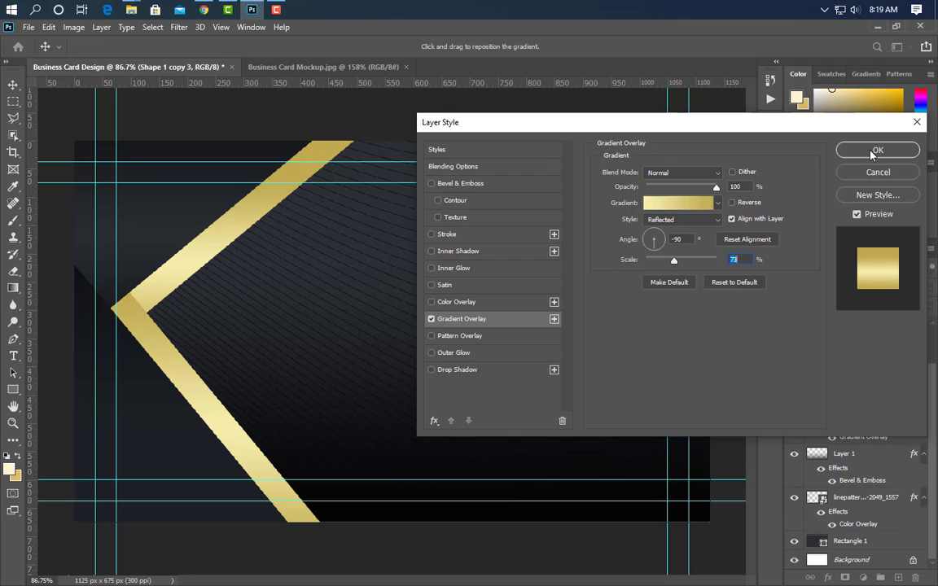
left_click(872, 153)
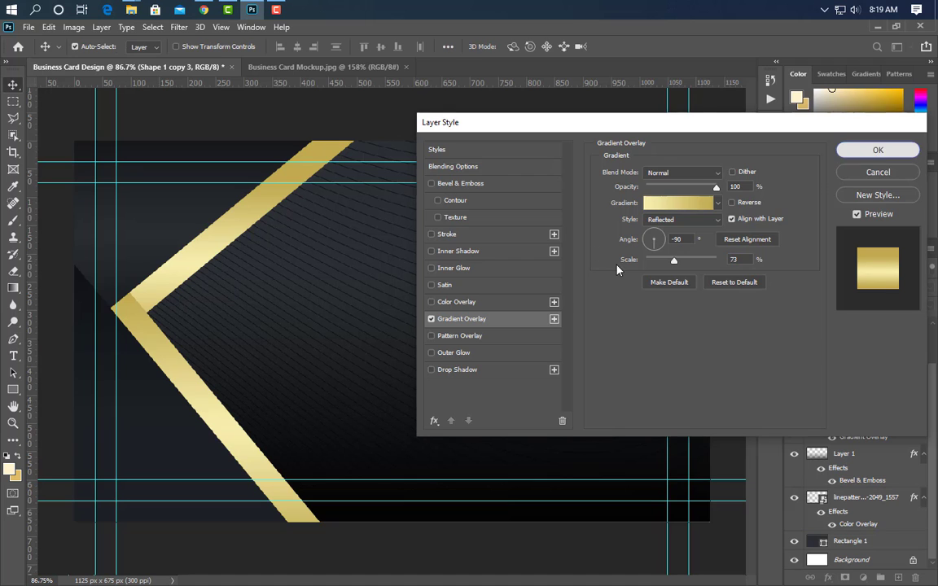
Duplicate Shape 1 as copy 4, move it lower, and slide it right as a dark band.
left_click_drag(875, 329, 898, 576)
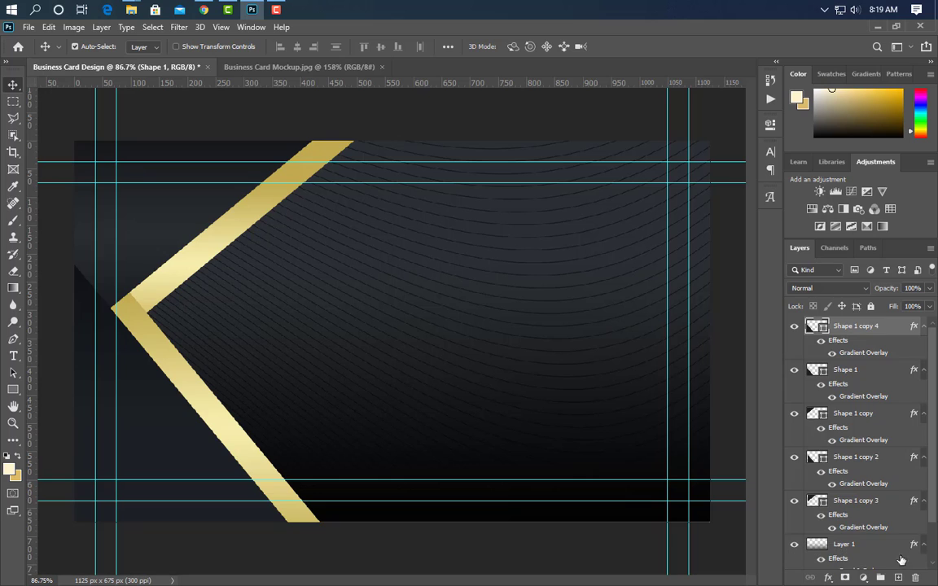
left_click_drag(888, 329, 864, 538)
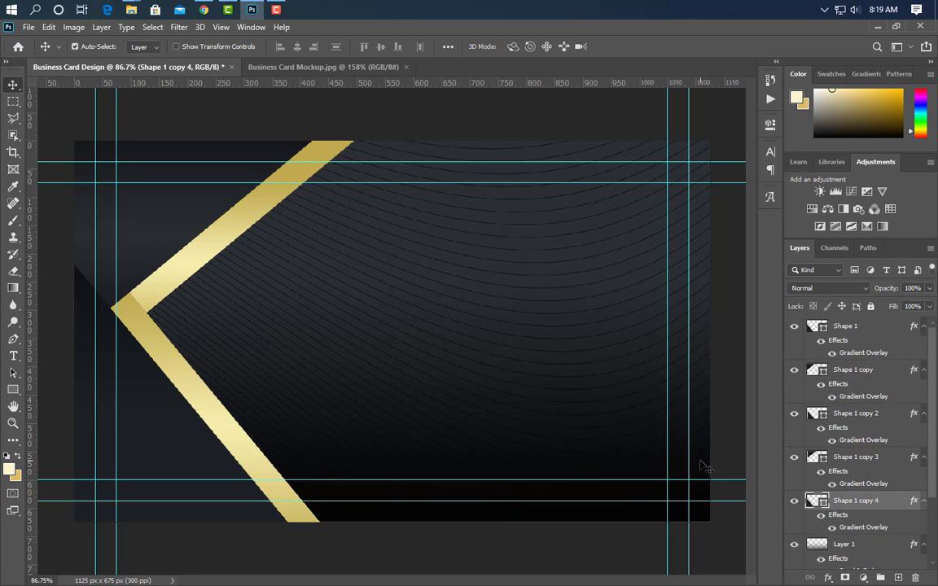
key("Right")
key("Right")
key("Right")
key("Right")
key("Right")
key("Right")
key("Right")
key("Right")
key("Right")
key("Right")
key("Right")
key("Right")
key("Right")
key("Right")
key("Right")
key("Right")
key("Right")
key("Right")
key("Right")
key("Right")
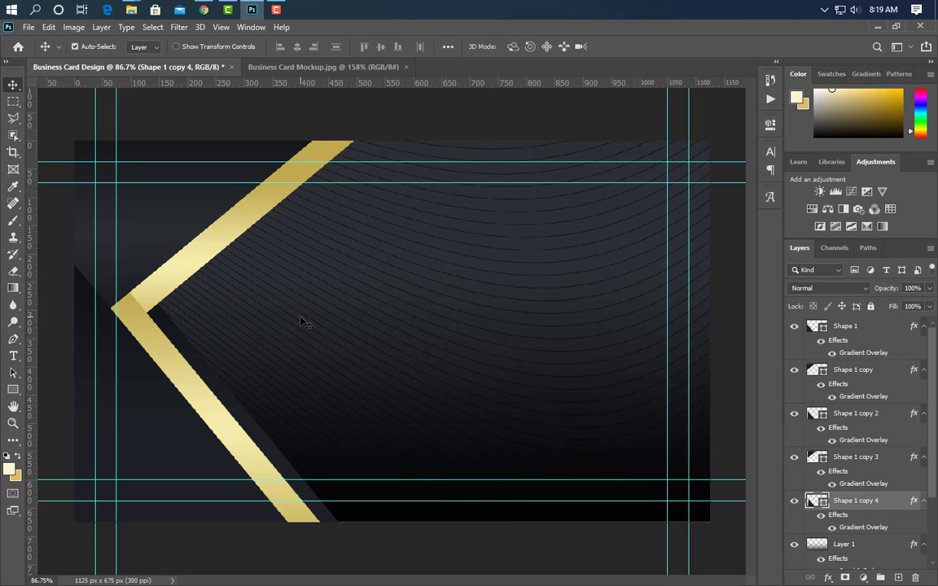
key("Right")
key("Right")
key("Right")
key("Right")
key("Right")
key("Right")
key("Right")
key("Right")
key("Right")
key("Right")
key("Right")
key("Right")
key("Right")
key("Right")
key("Right")
key("Right")
key("Right")
key("Right")
key("Right")
key("Right")
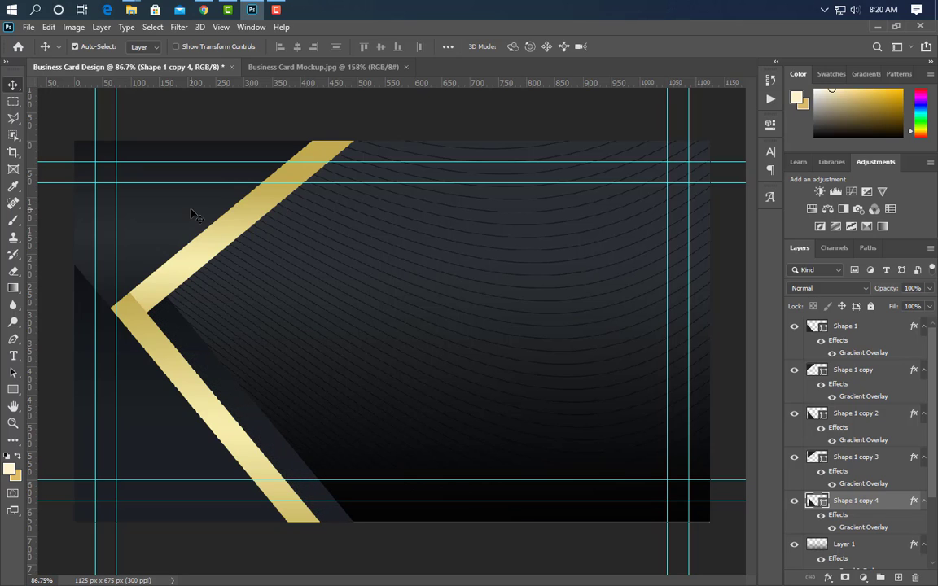
left_click(191, 210)
left_click(831, 501)
left_click(170, 211)
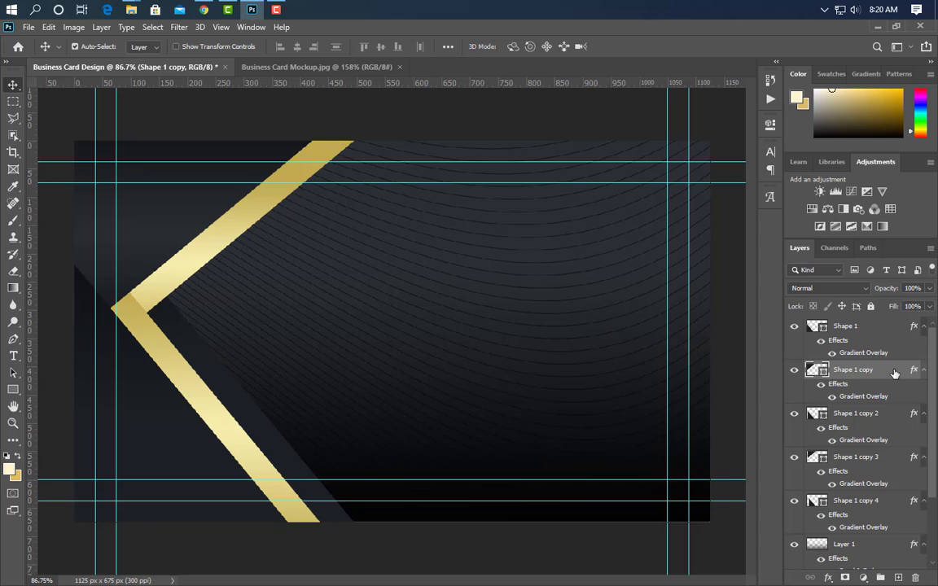
Create Shape 1 copy 6 below copy 4 and paste the gold style onto it.
left_click_drag(894, 374, 880, 418)
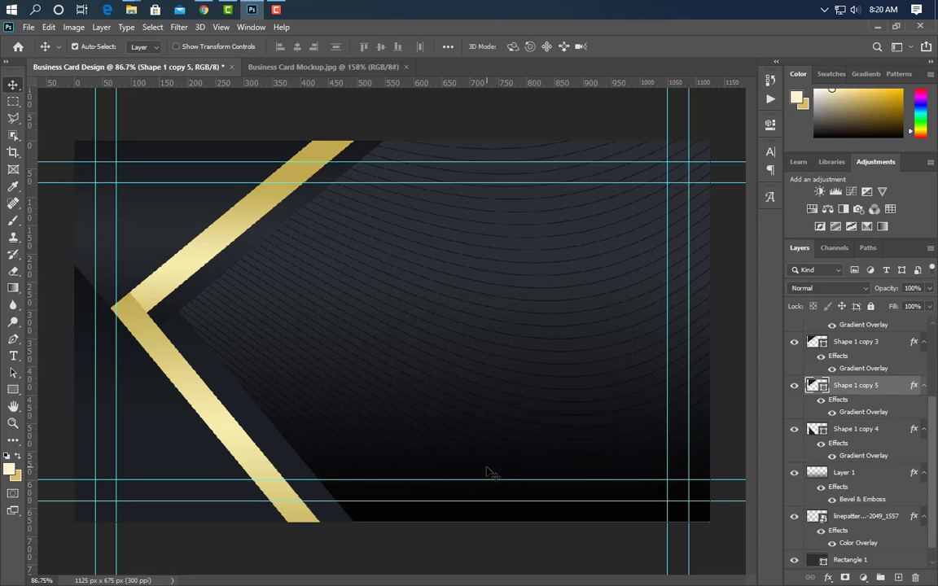
left_click(233, 396)
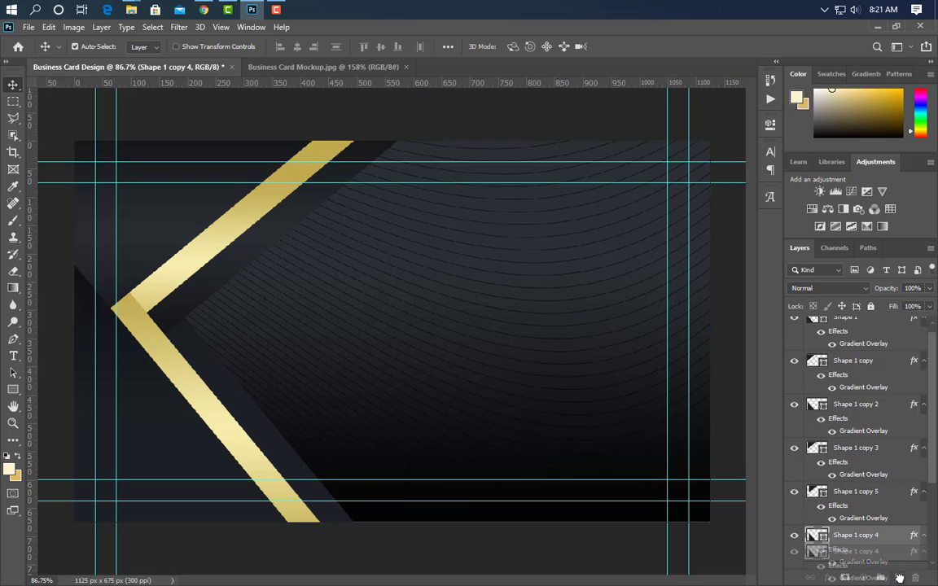
key("ctrl+j")
left_click_drag(891, 411, 881, 492)
right_click(895, 457)
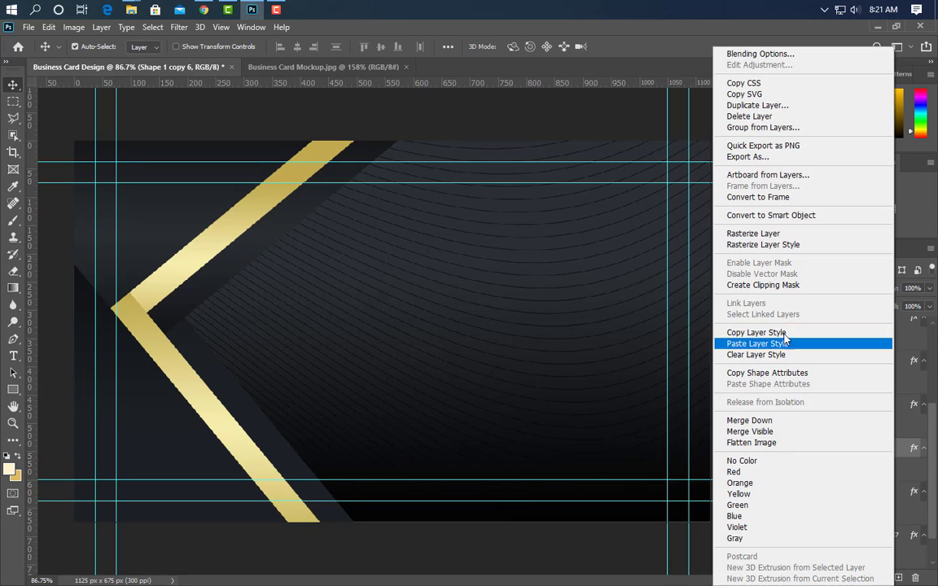
left_click(744, 342)
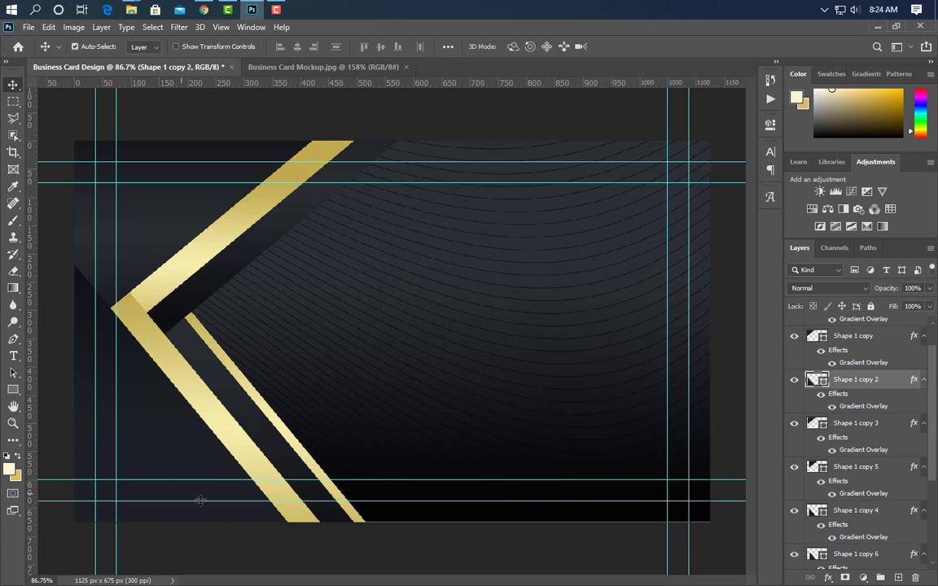
Give Shape 1 a drop shadow and convert it to a smart object.
left_click(187, 440)
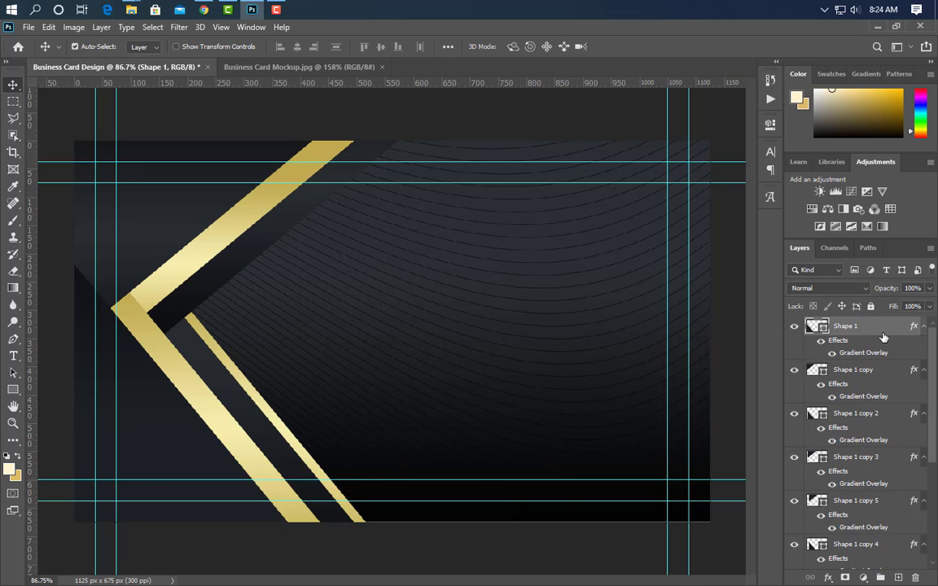
double_click(787, 338)
left_click(490, 371)
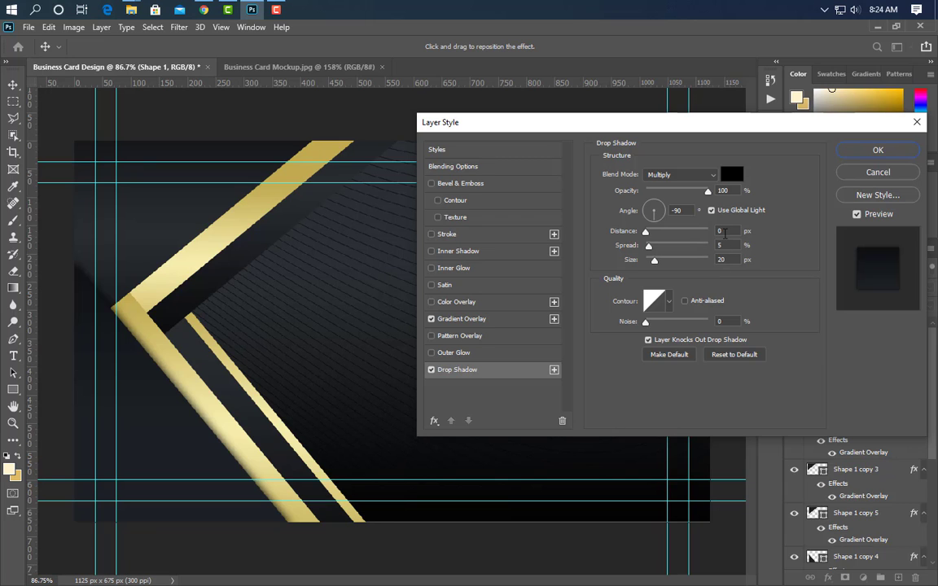
left_click(876, 151)
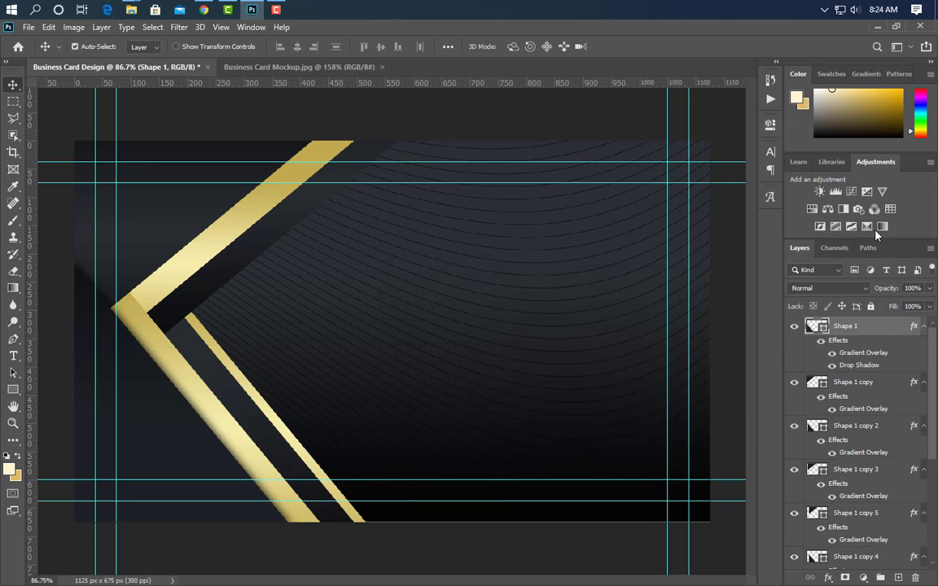
right_click(878, 324)
left_click(733, 210)
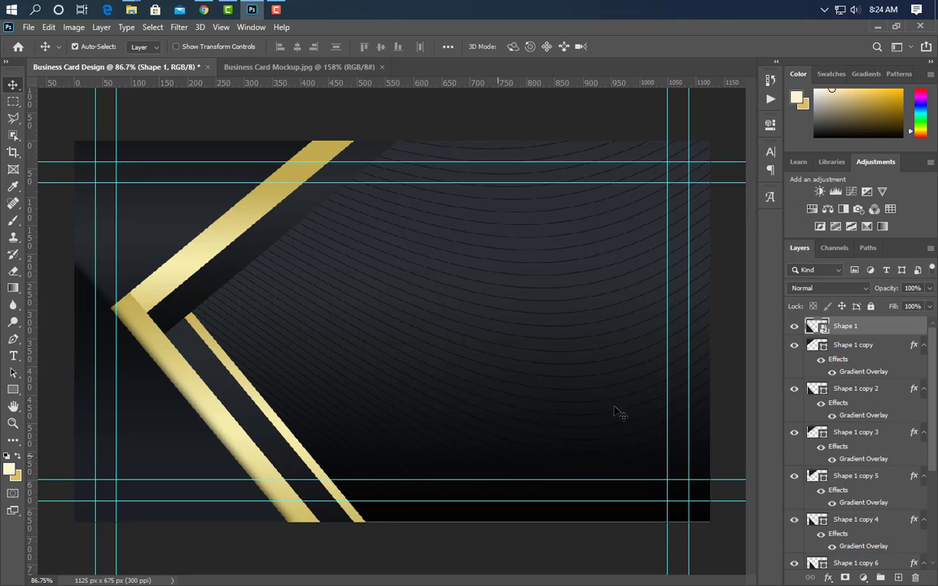
left_click(241, 439)
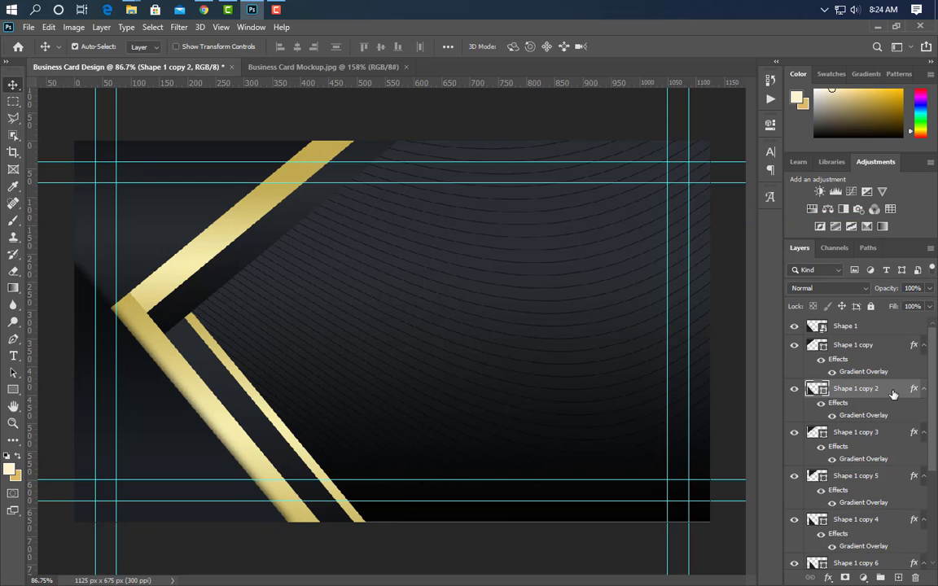
Give Shape 1 copy 2 a drop shadow (100% opacity, distance 0, spread 5, size 20) and make it a smart object.
left_click(498, 372)
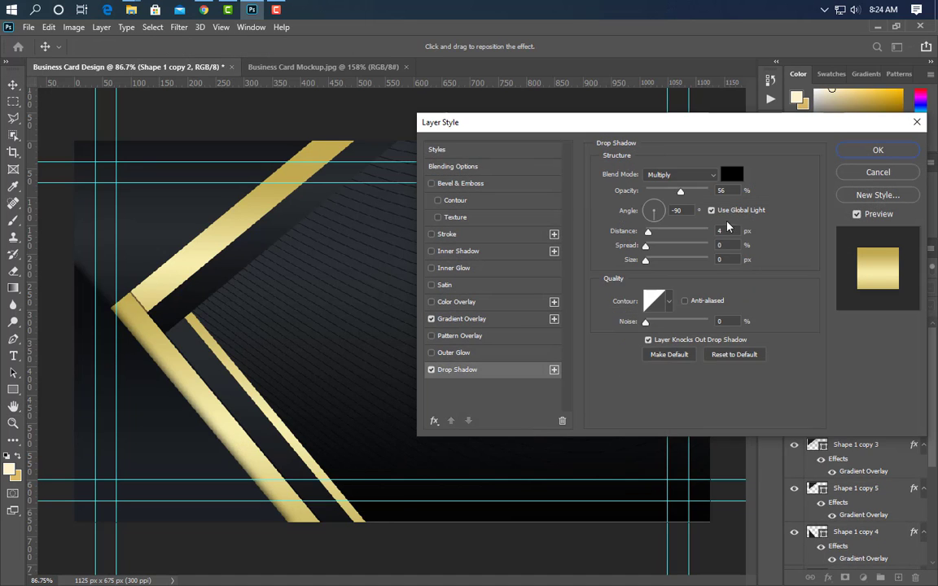
left_click_drag(681, 193, 752, 190)
left_click_drag(734, 233, 716, 260)
type("0520")
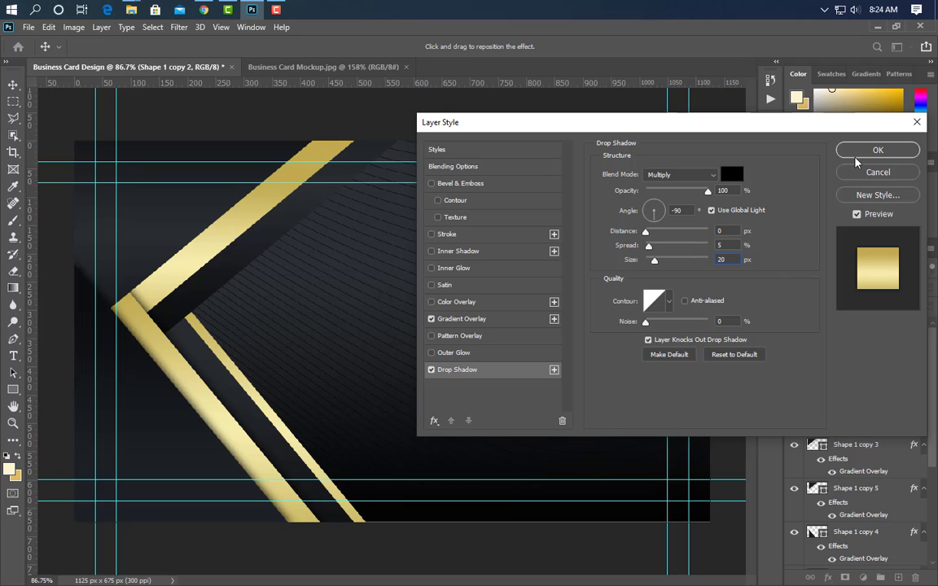
left_click(855, 153)
right_click(877, 409)
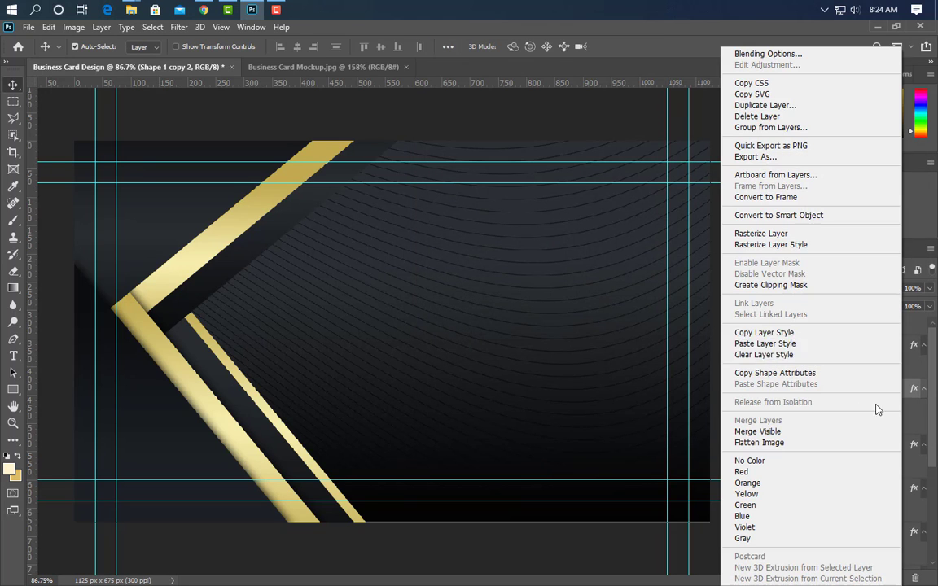
left_click(782, 214)
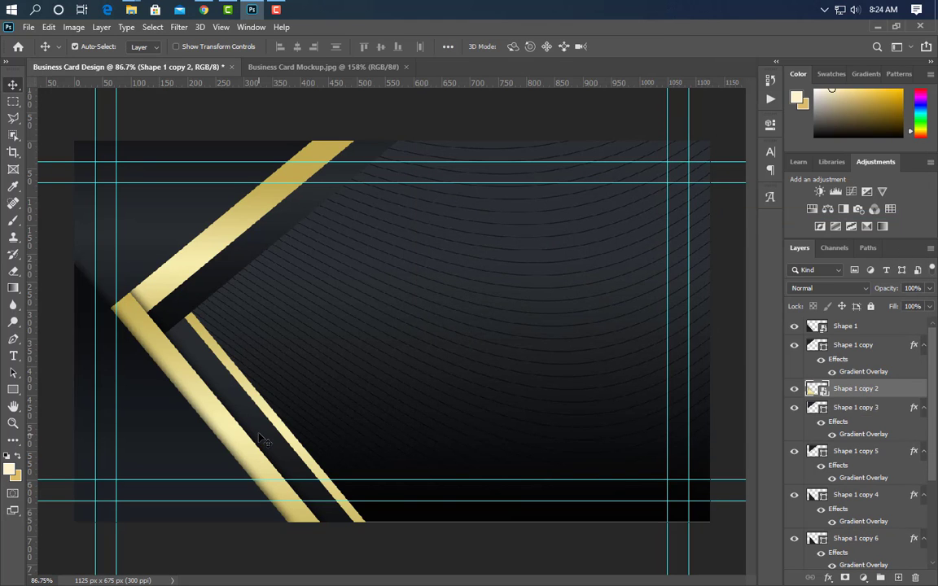
Give Shape 1 copy 4 a drop shadow (distance 0, spread 5, size 20) and convert it to a smart object.
left_click(552, 487)
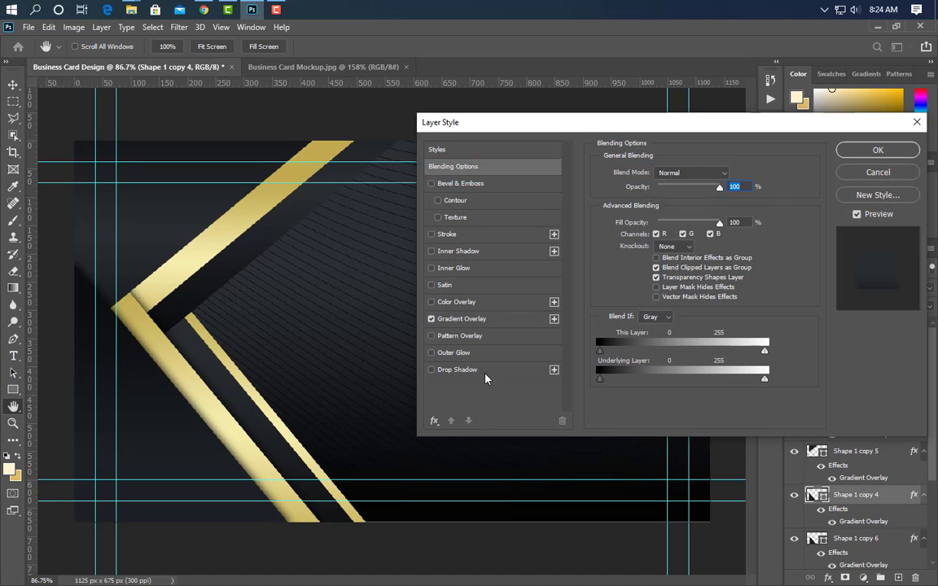
left_click(484, 372)
left_click_drag(666, 192, 805, 193)
left_click_drag(731, 232, 694, 236)
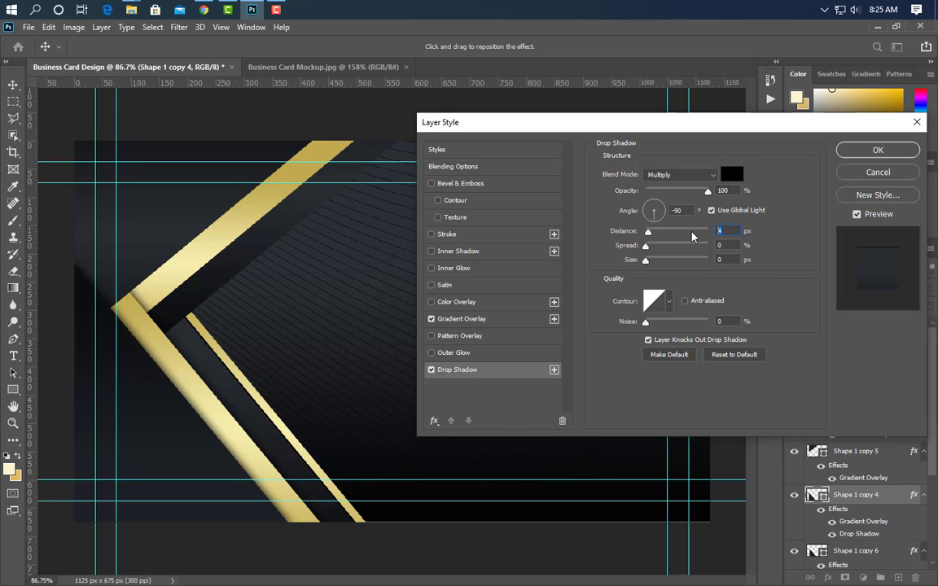
type("0")
key("Tab")
type("5")
key("Tab")
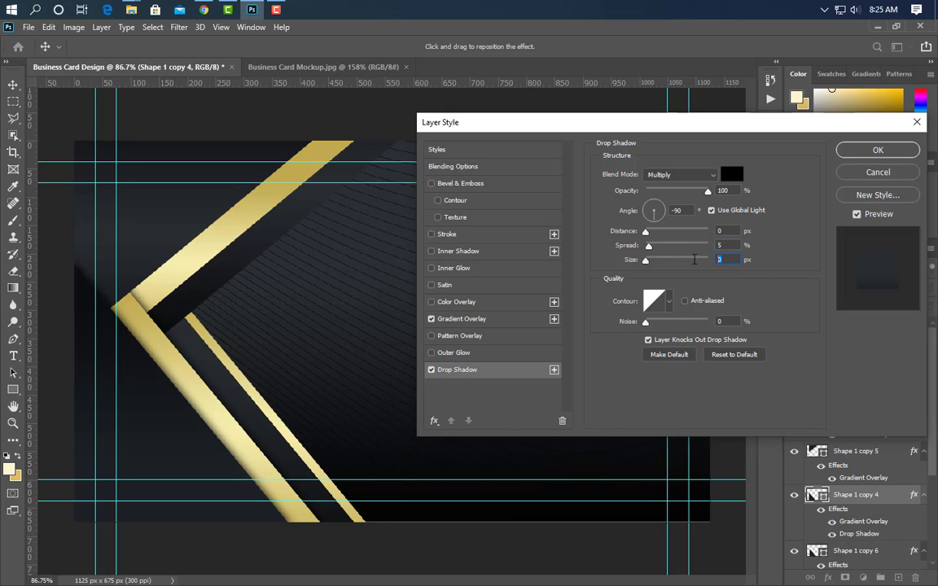
type("20")
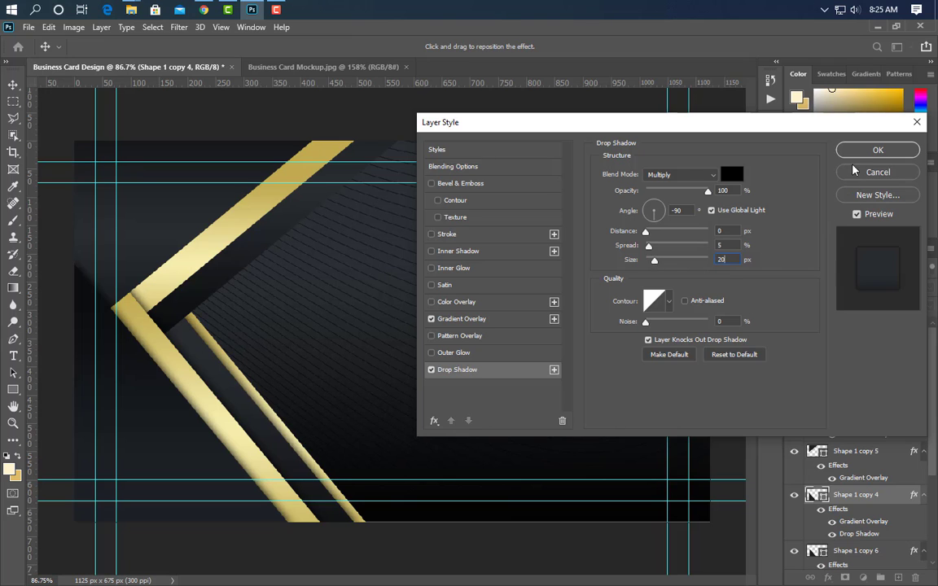
left_click(856, 151)
right_click(892, 501)
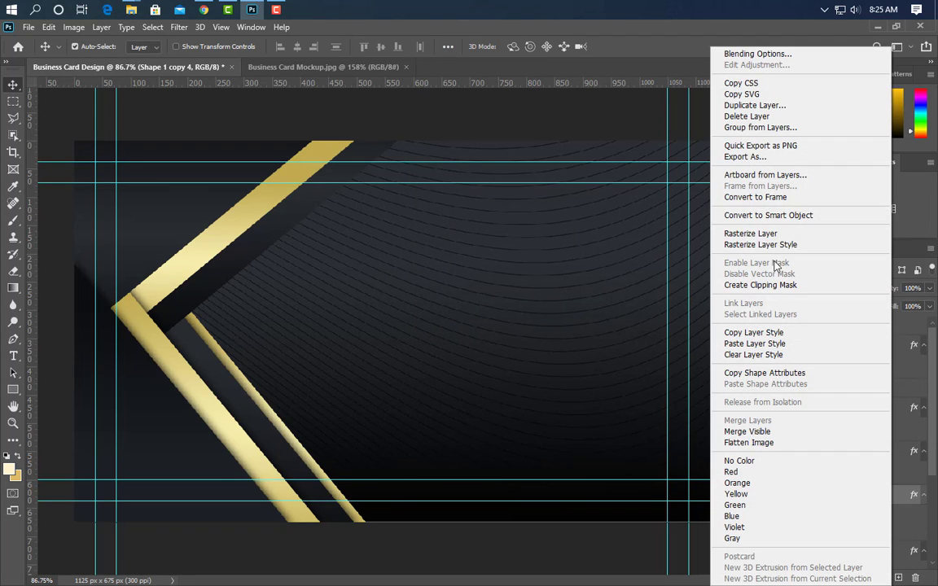
left_click(778, 219)
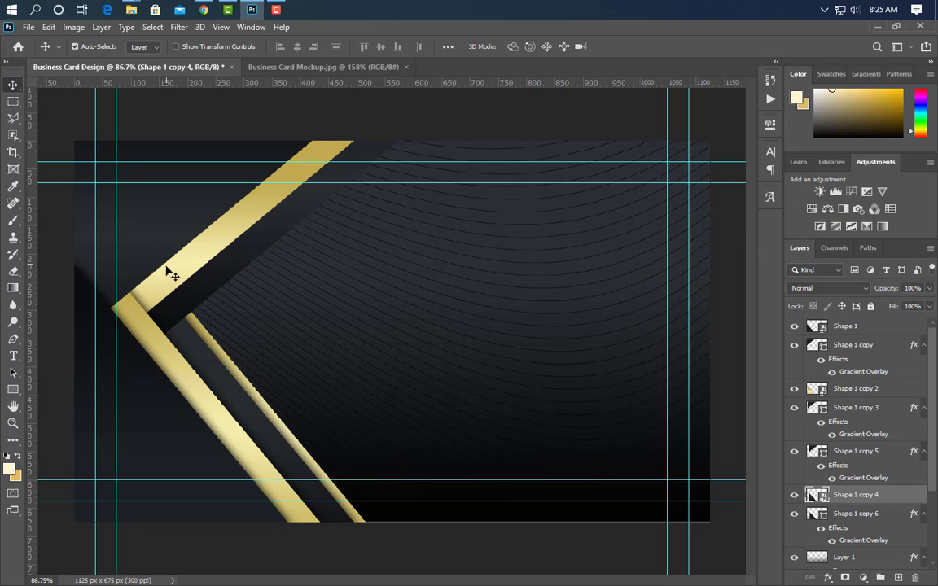
Add a drop shadow to Shape 1 copy with angle 90, distance 0, spread 5 and size 20.
left_click(176, 230)
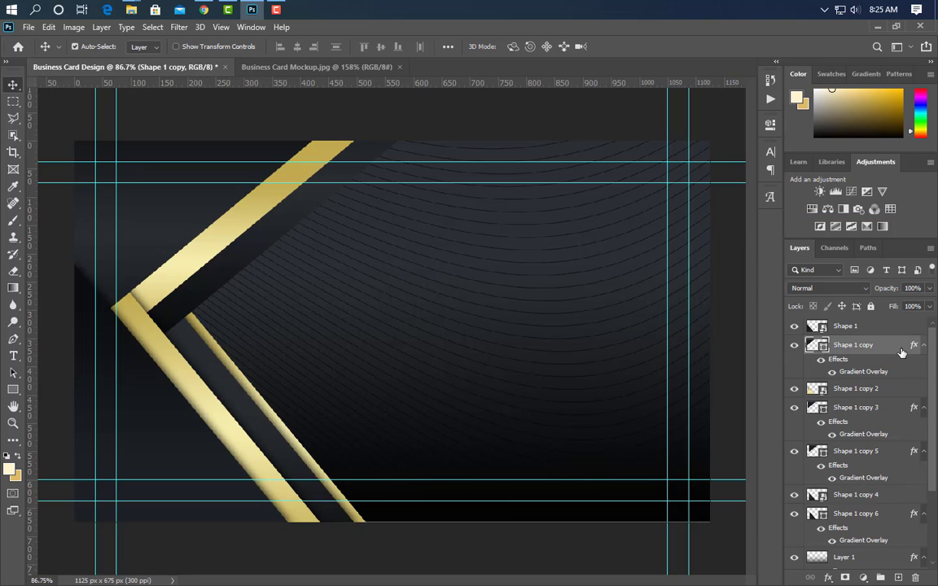
double_click(899, 388)
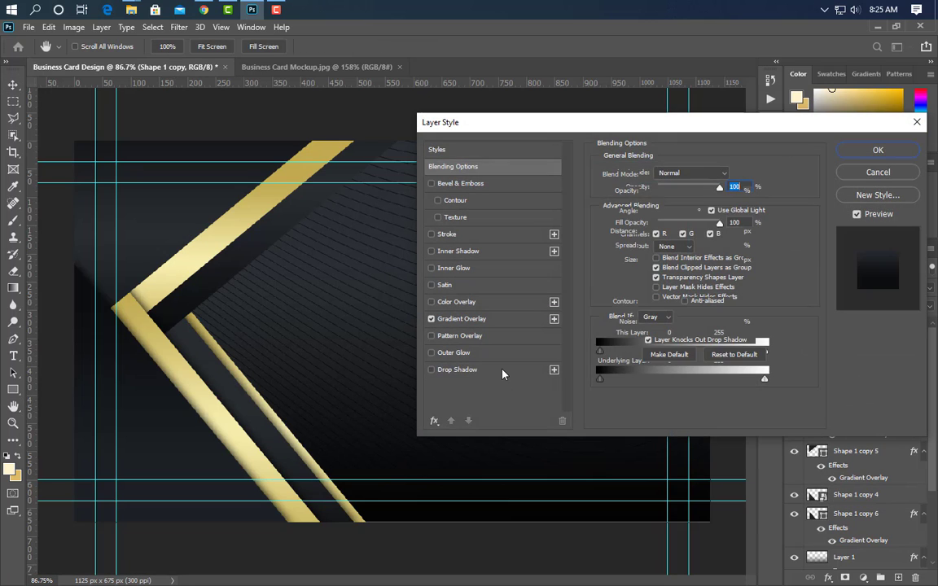
left_click(457, 370)
left_click(680, 210)
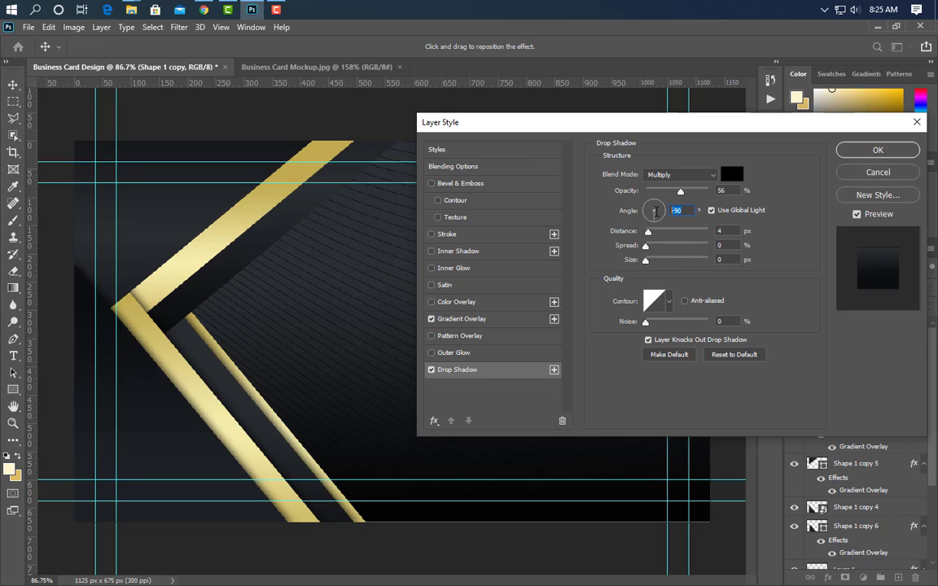
type("90")
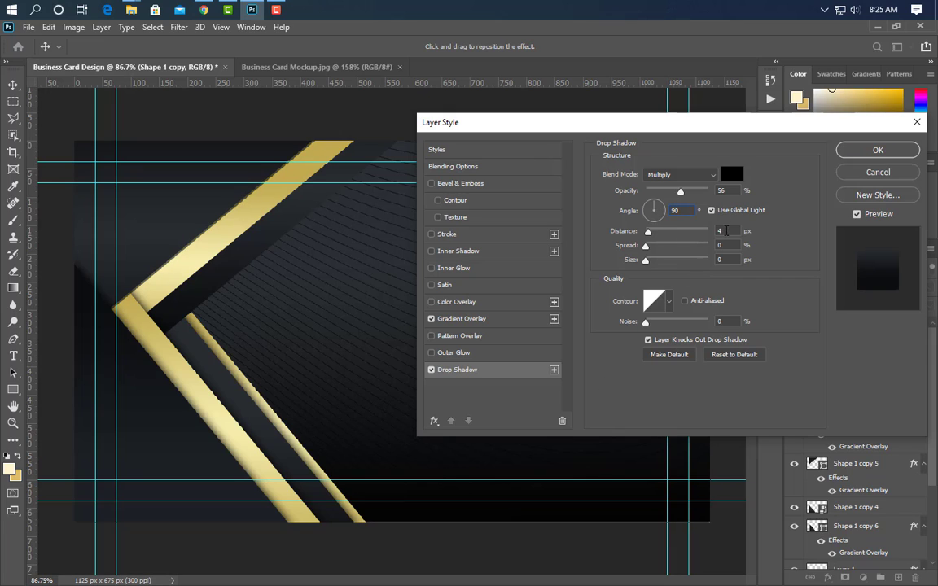
key("Tab")
type("0")
key("Tab")
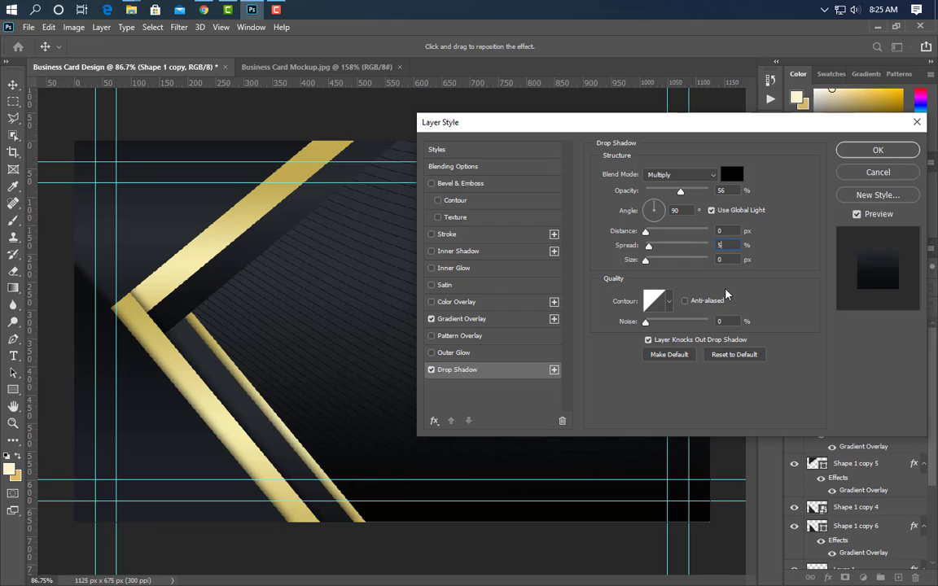
type("5")
key("Tab")
type("20")
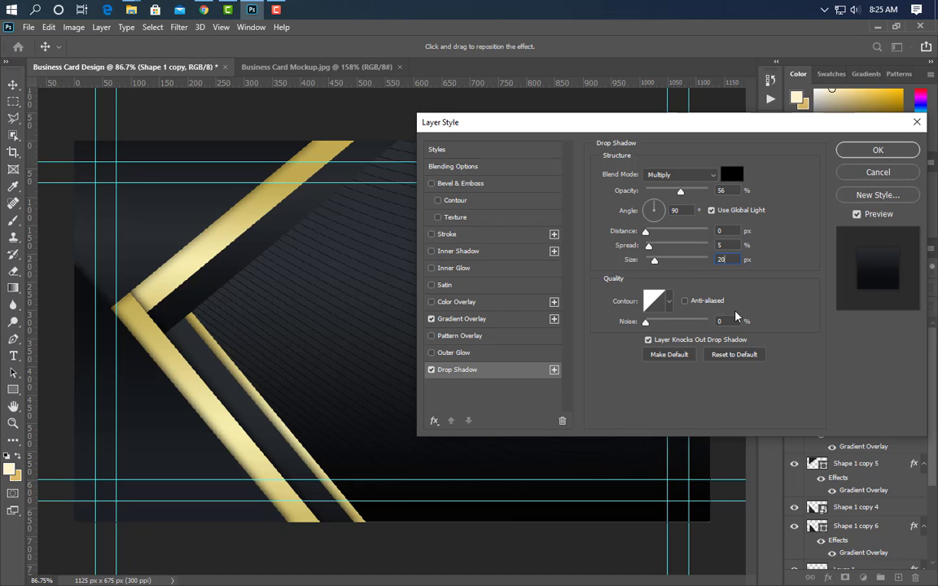
left_click(877, 150)
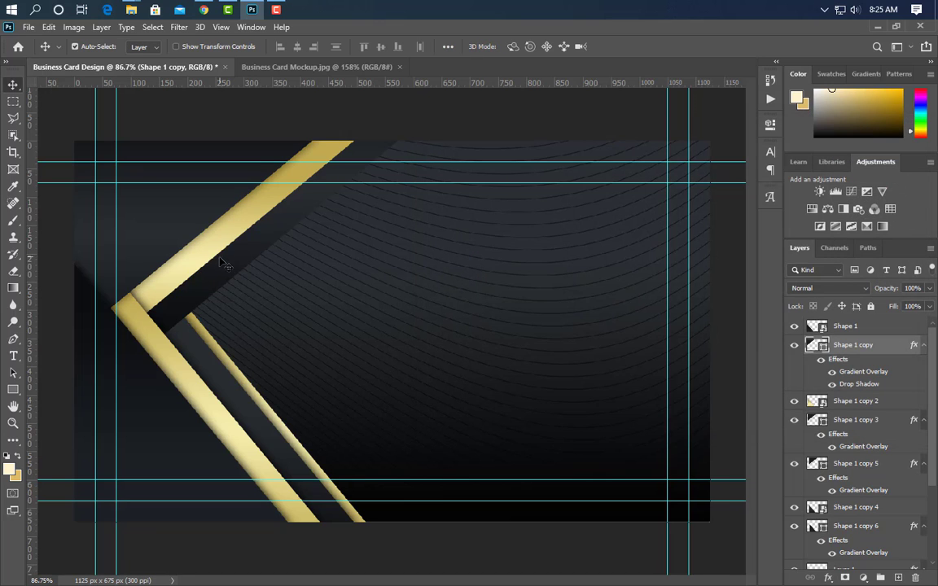
left_click(295, 252)
Give Shape 1 copy 3 a drop shadow with 100% opacity, distance 0, spread 5 and size 20.
double_click(887, 420)
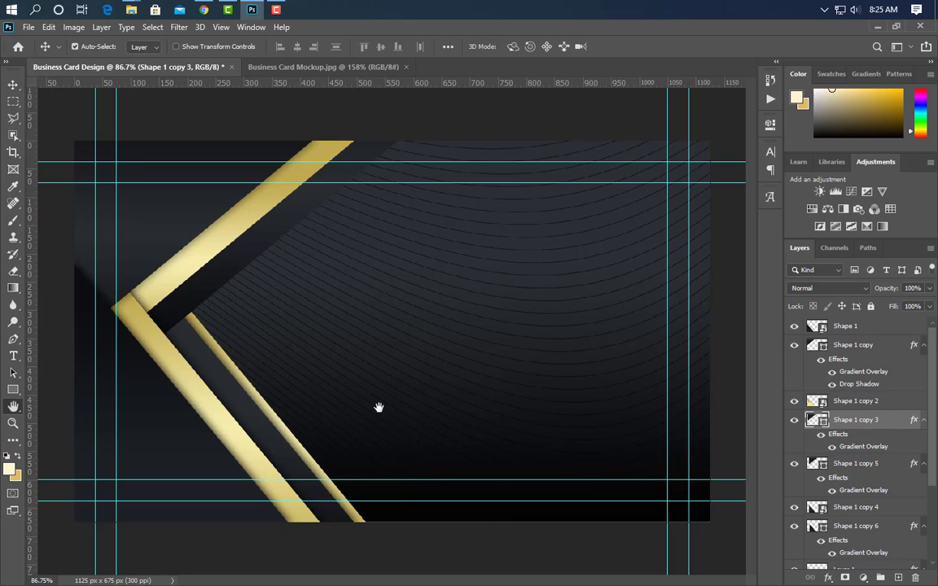
left_click(495, 373)
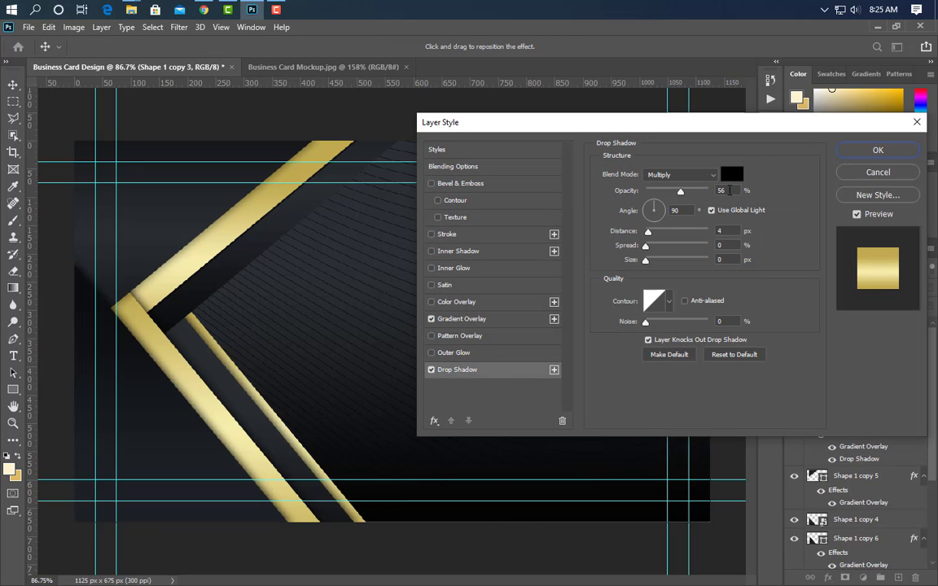
left_click_drag(680, 191, 710, 191)
left_click_drag(729, 230, 706, 249)
type("505")
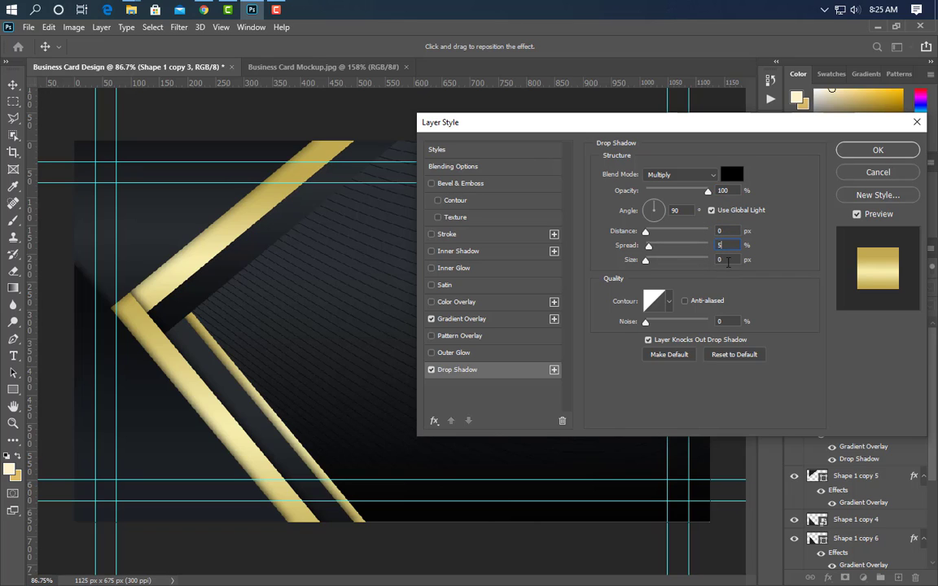
key("Tab")
type("20")
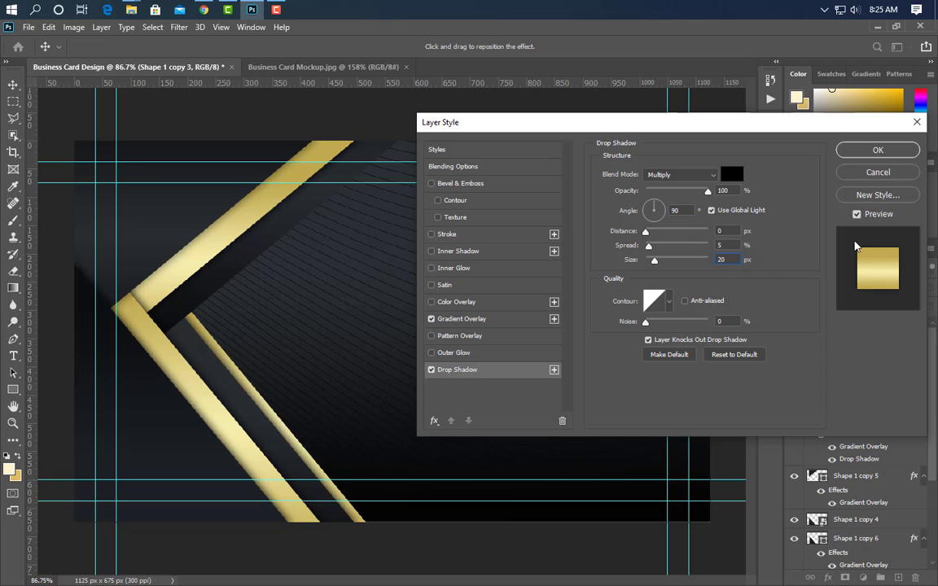
left_click(876, 150)
Give Shape 1 copy 5 the same drop shadow: 100% opacity, distance 0, spread 5, size 20.
left_click(298, 234)
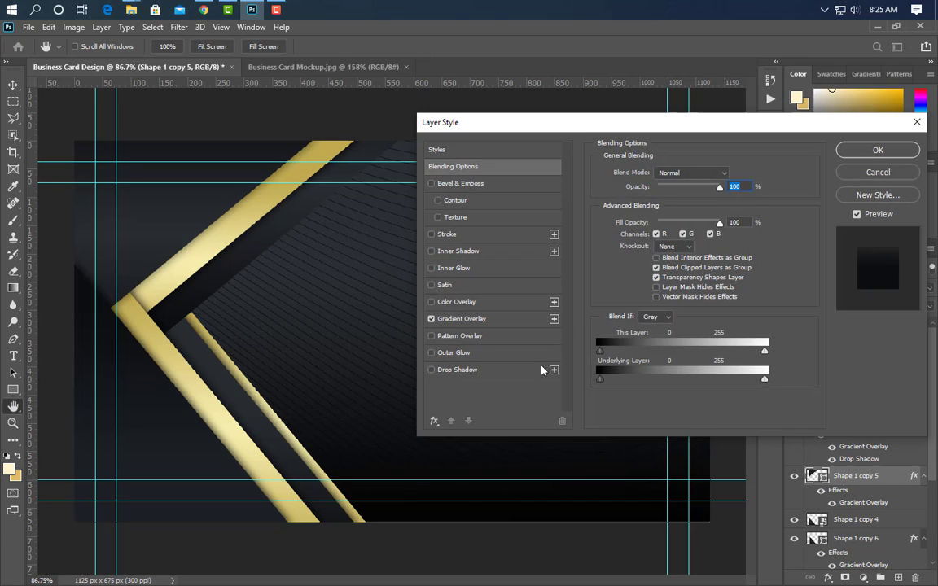
left_click(525, 375)
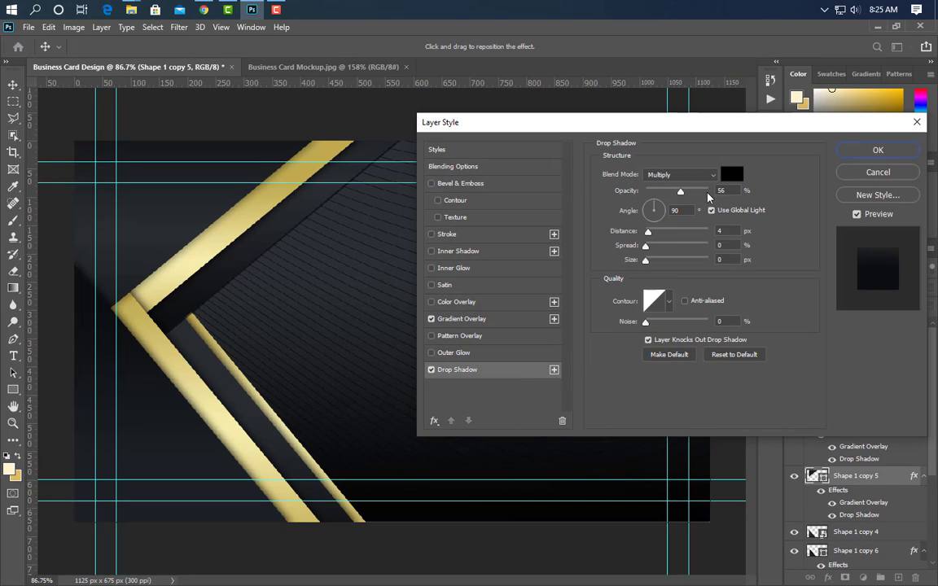
left_click_drag(679, 192, 689, 249)
type("0")
type("5")
double_click(721, 260)
type("20")
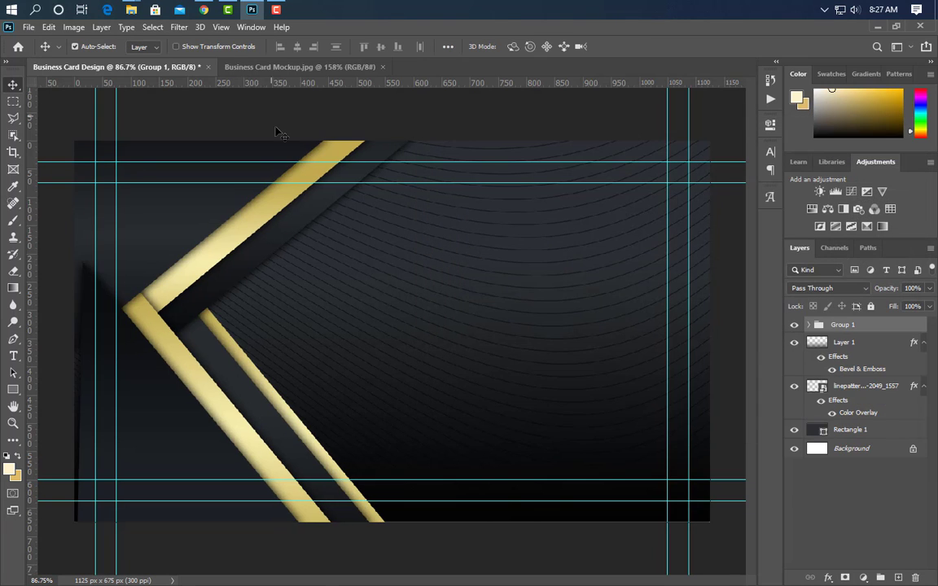
Place Logo White Png centred at about half size and paste the gold gradient style onto it.
left_click(252, 9)
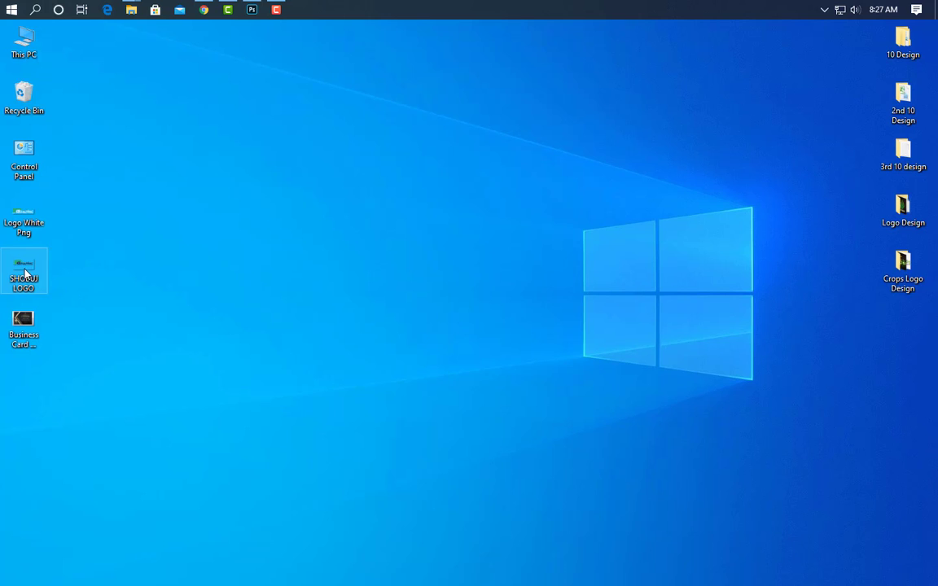
left_click(252, 9)
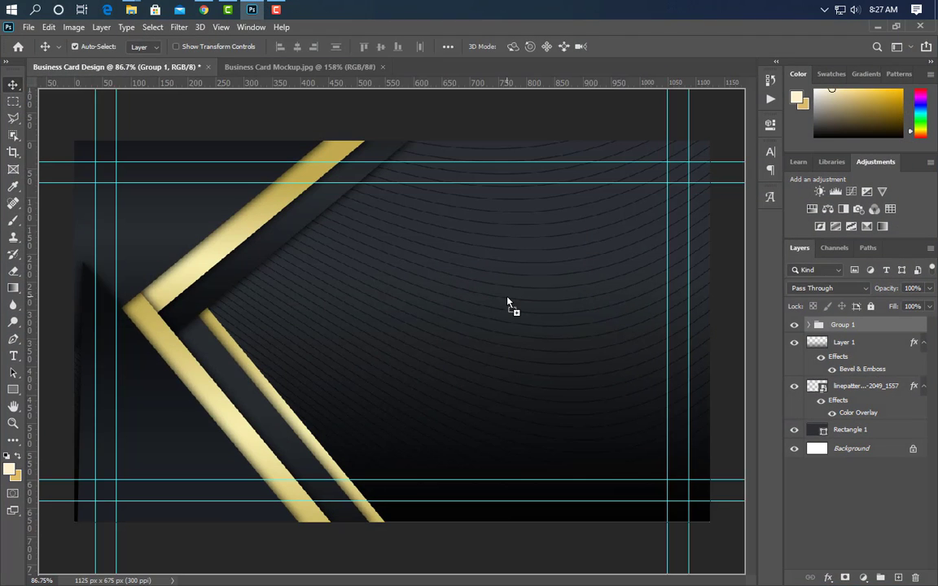
left_click_drag(507, 303, 509, 305)
left_click_drag(93, 333, 387, 330)
left_click_drag(586, 358, 544, 313)
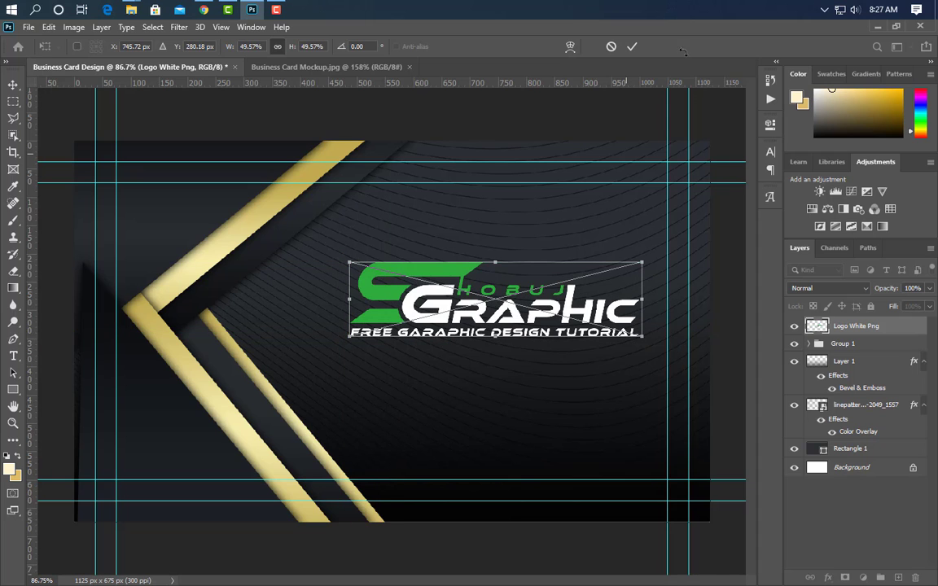
left_click(632, 46)
right_click(814, 326)
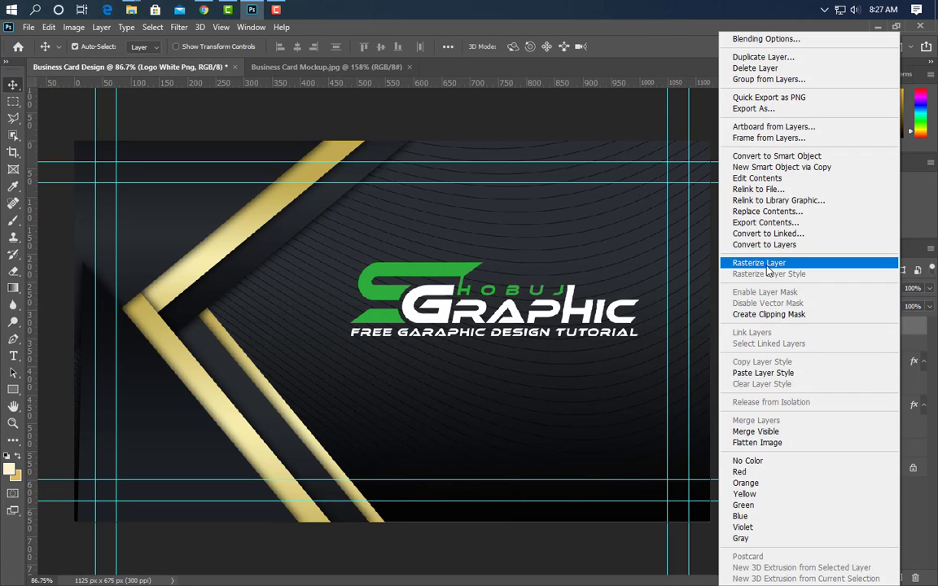
left_click(763, 372)
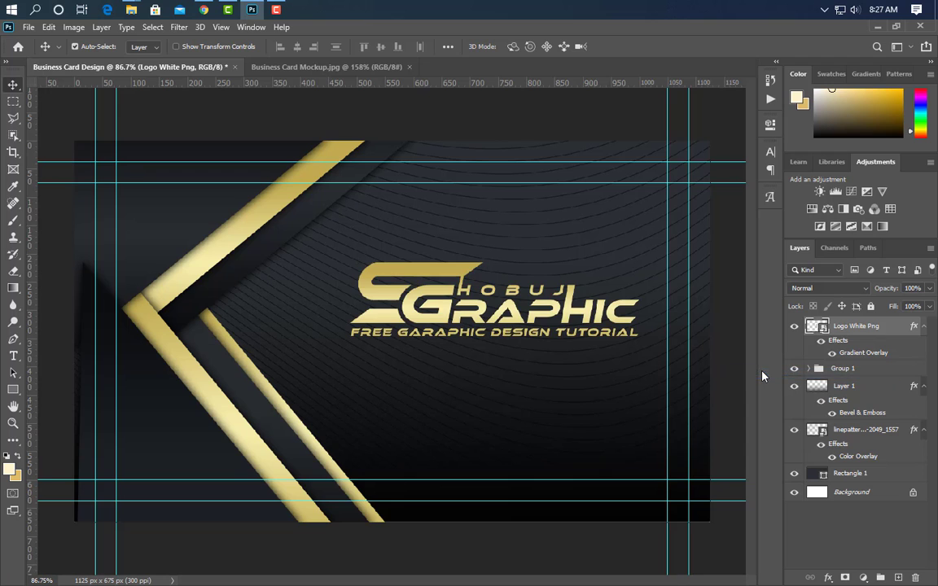
left_click(13, 356)
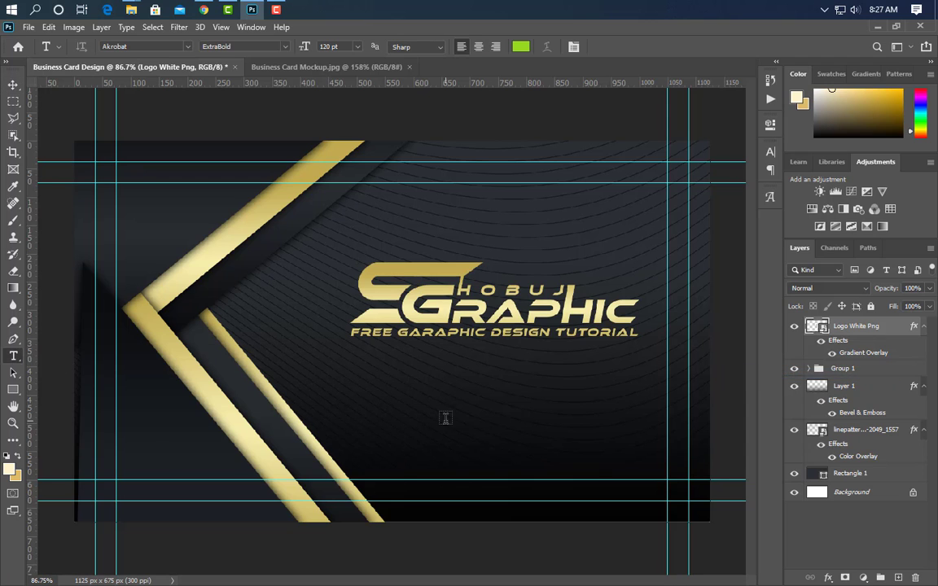
left_click(360, 398)
type("ww")
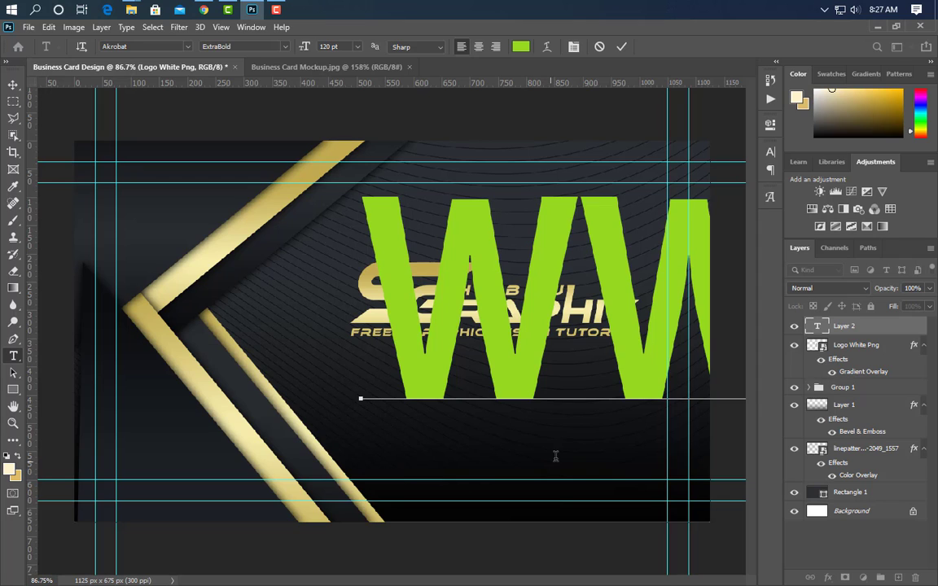
left_click(622, 46)
left_click(770, 153)
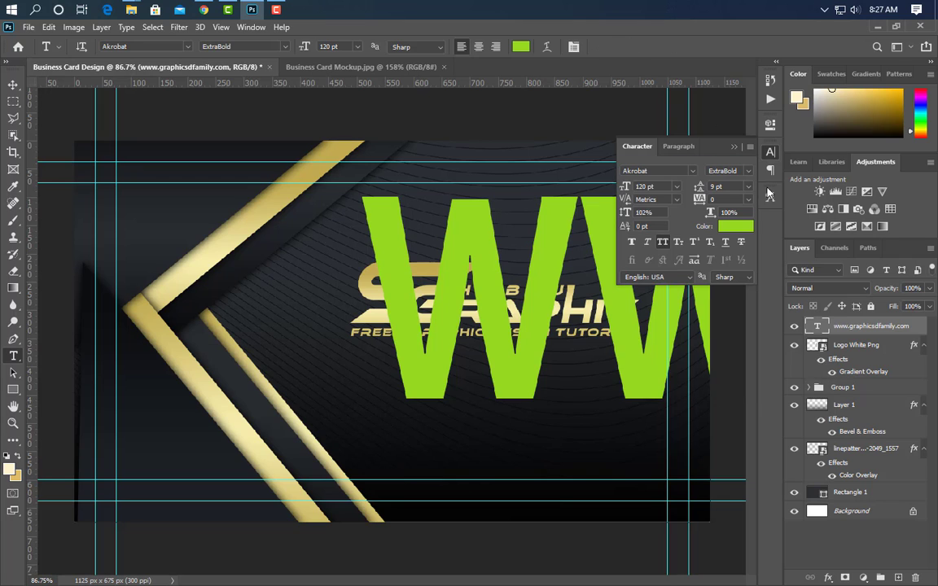
left_click(744, 171)
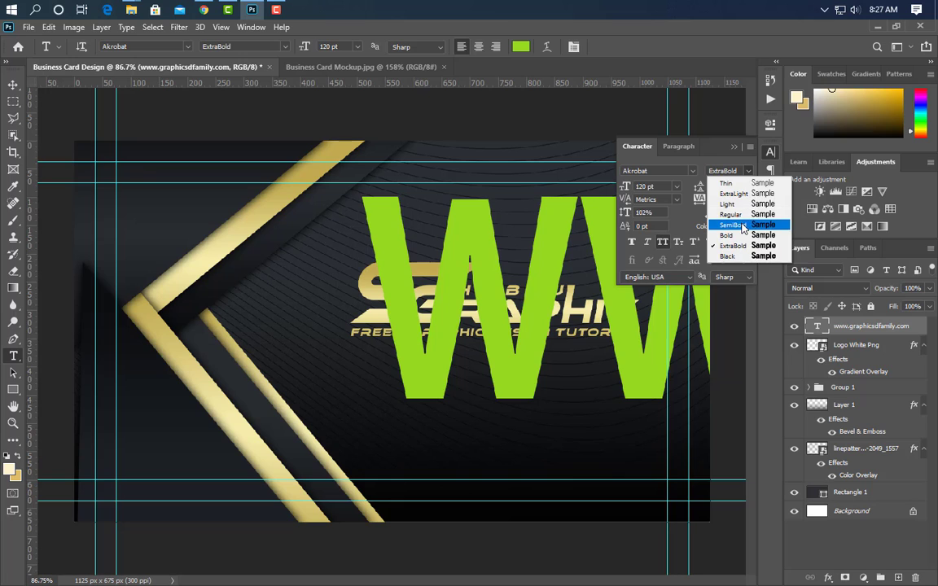
left_click(688, 209)
left_click_drag(624, 186, 553, 188)
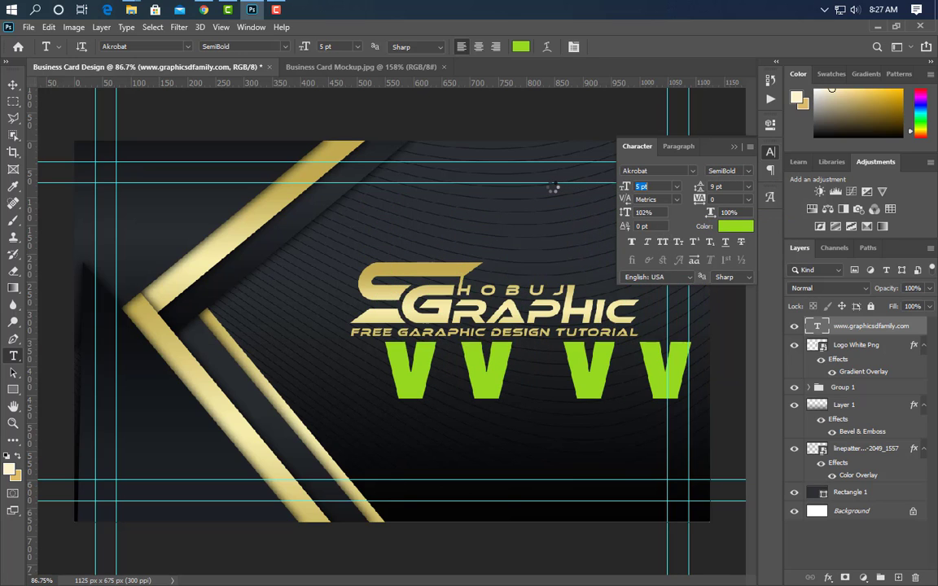
left_click(736, 227)
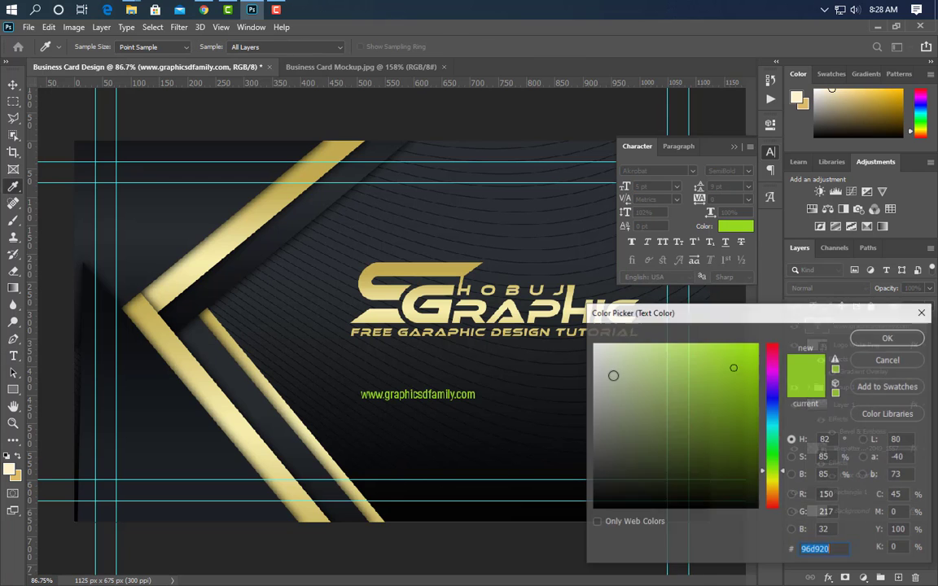
left_click(593, 343)
left_click(887, 337)
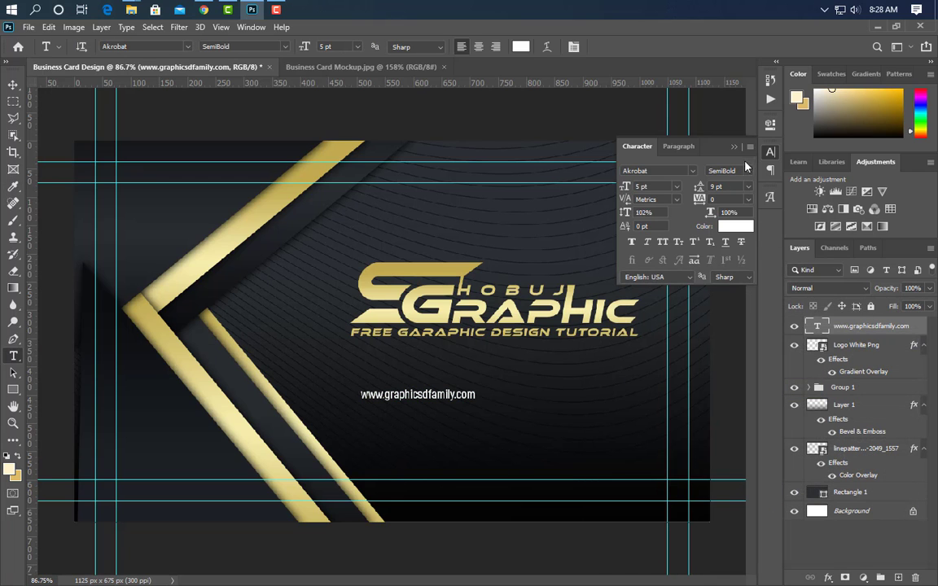
Scale the web address text up to about 156% and position it beneath the logo.
key("ctrl+t")
left_click_drag(476, 395, 555, 416)
left_click_drag(606, 412, 592, 412)
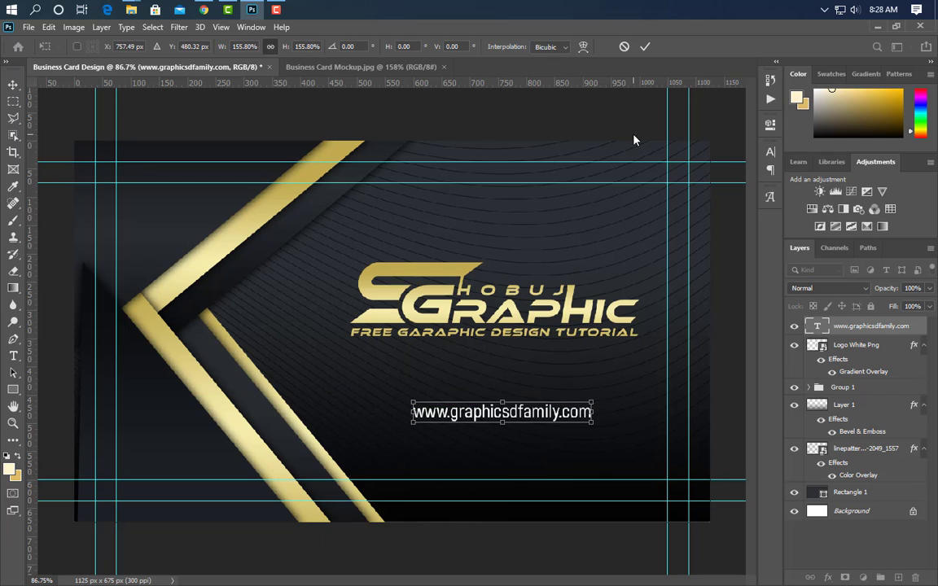
left_click(646, 49)
Draw a rectangle around the web address with no fill and a 3 px outline.
left_click(14, 389)
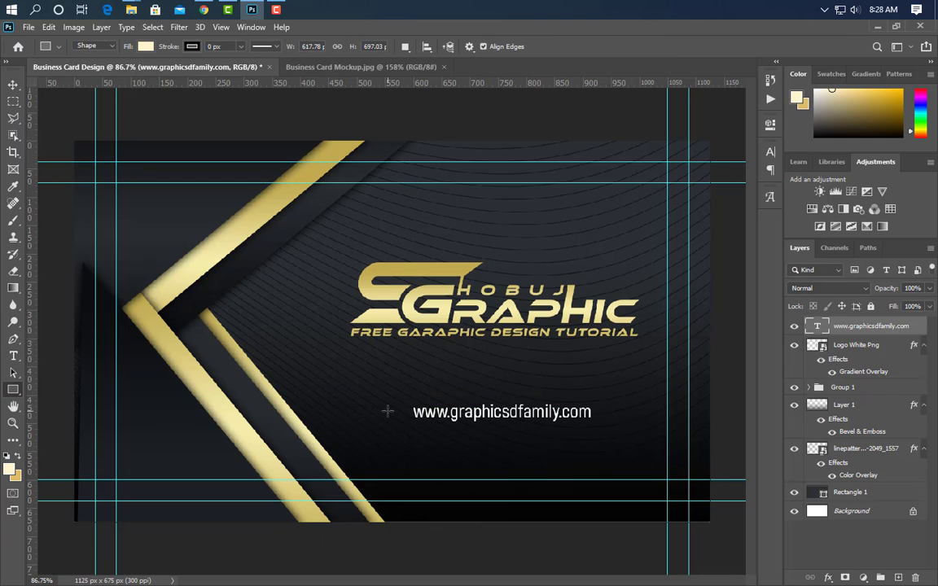
left_click_drag(400, 398, 604, 435)
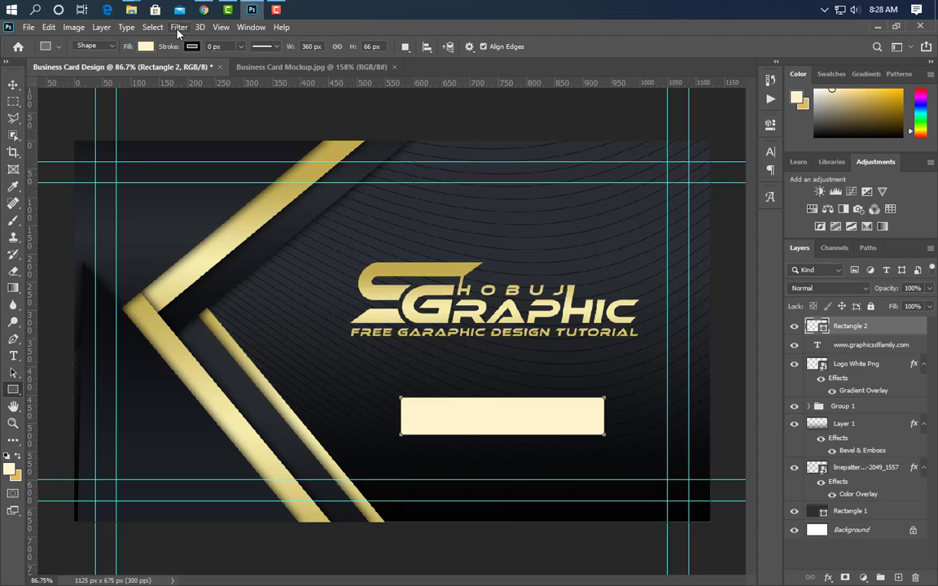
left_click(144, 46)
left_click(70, 71)
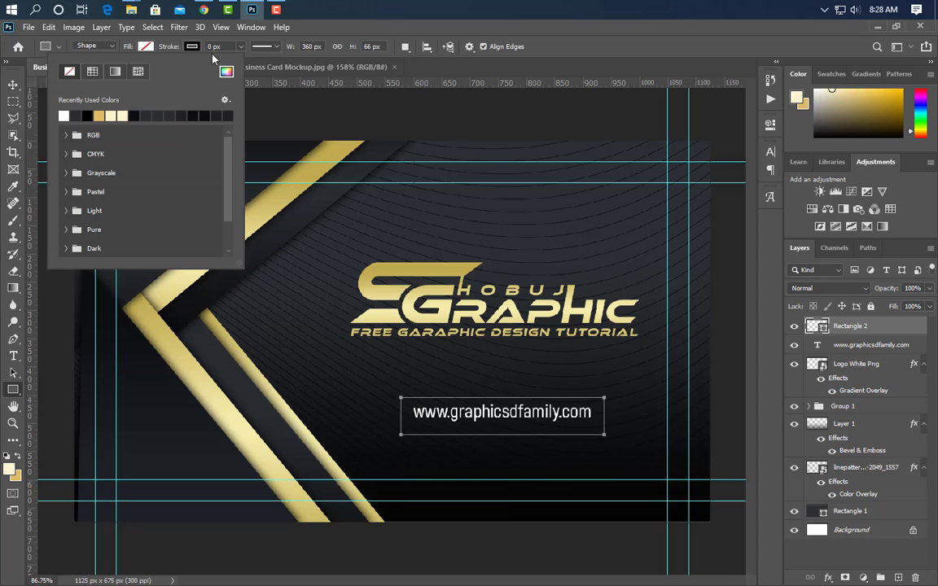
left_click(211, 48)
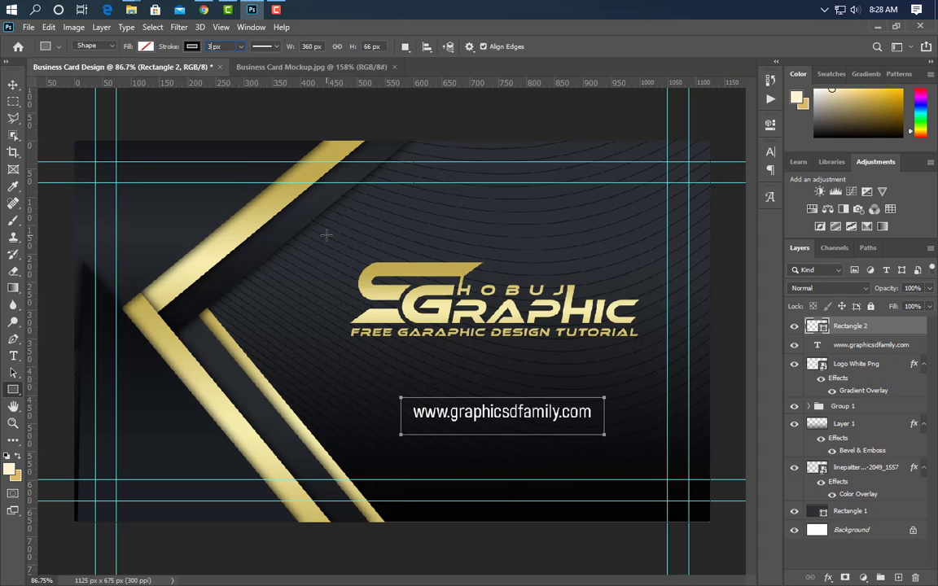
key("Return")
Convert the rectangle to a smart object and paste the gold gradient style onto it.
right_click(894, 328)
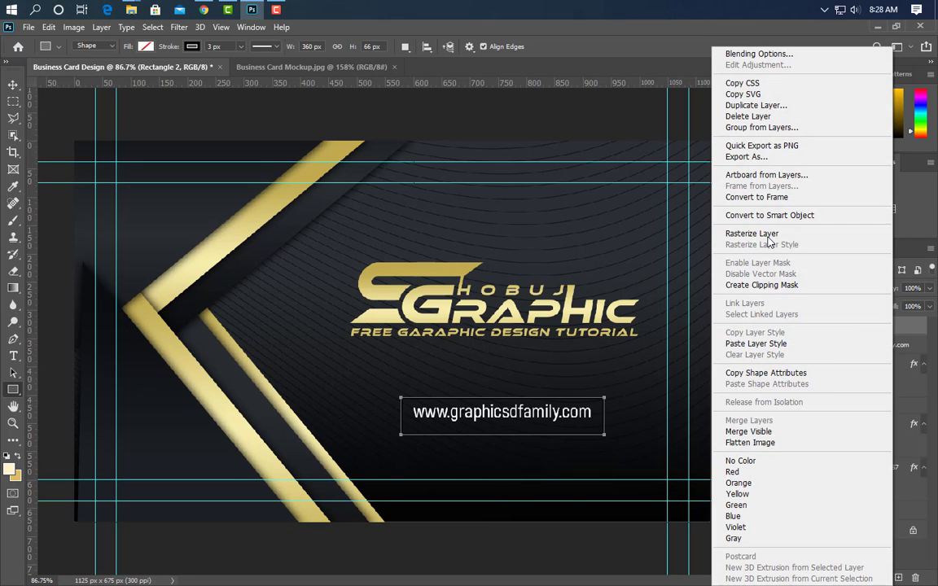
left_click(771, 216)
right_click(904, 335)
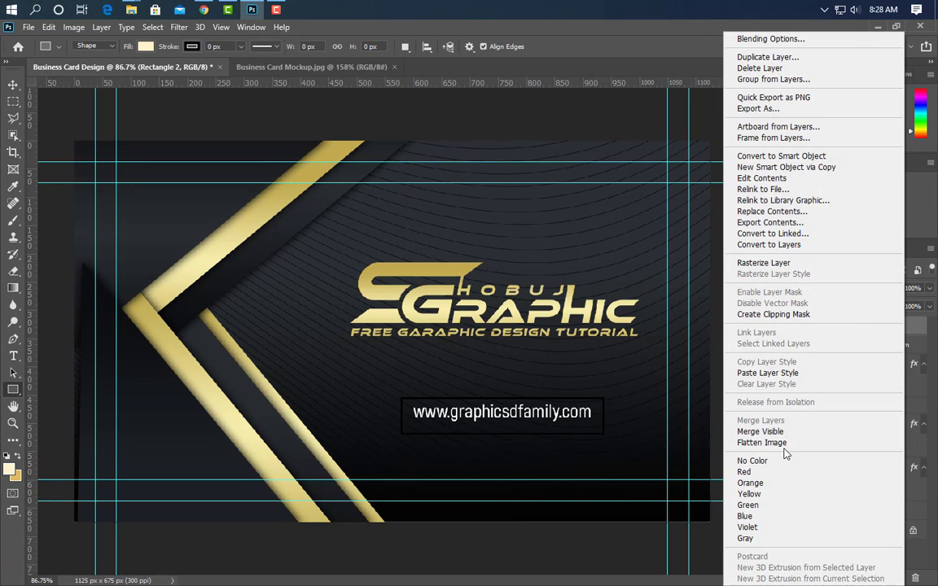
left_click(743, 355)
Centre the web address text horizontally and vertically inside the rectangle, then deselect.
left_click(13, 85)
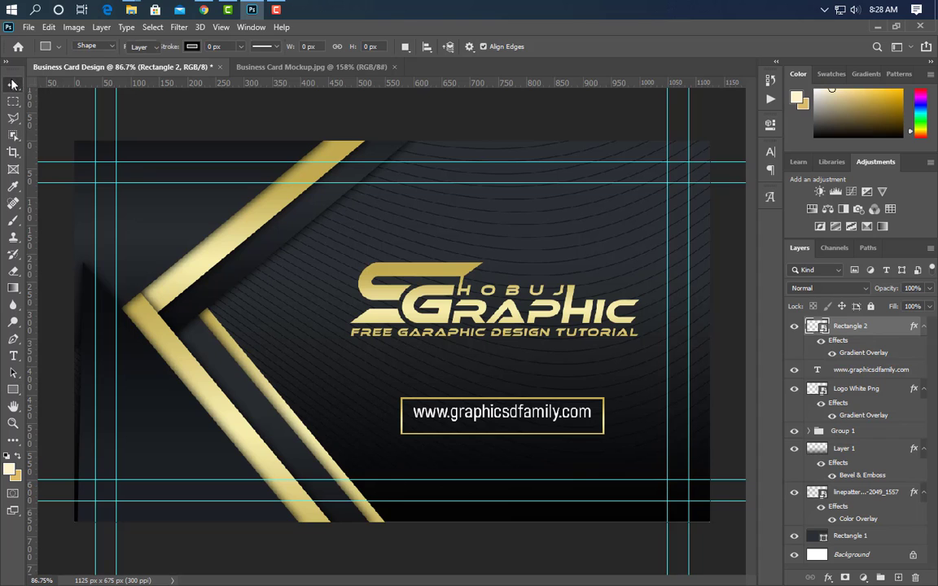
left_click(822, 328, "ctrl")
left_click(869, 373)
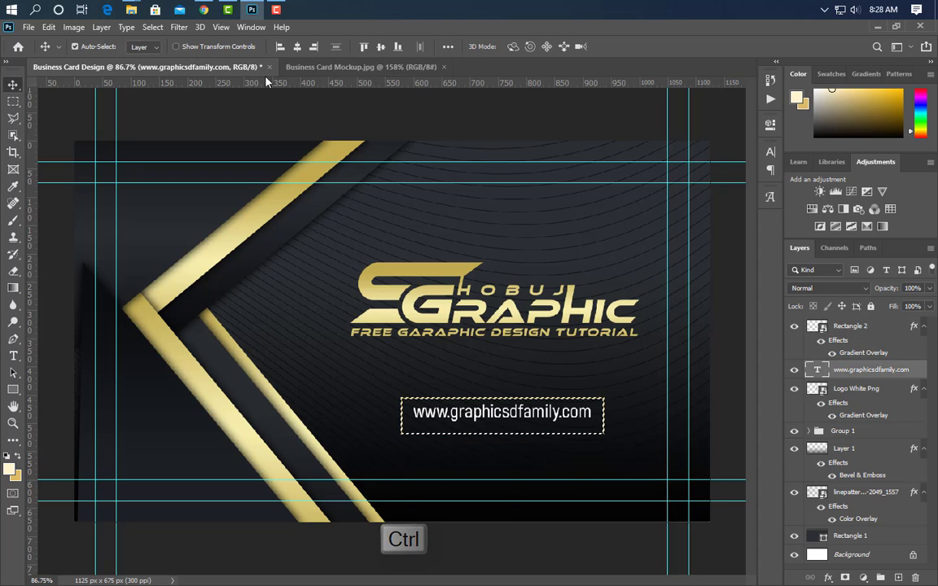
left_click(297, 47)
left_click(381, 48)
key("ctrl+d")
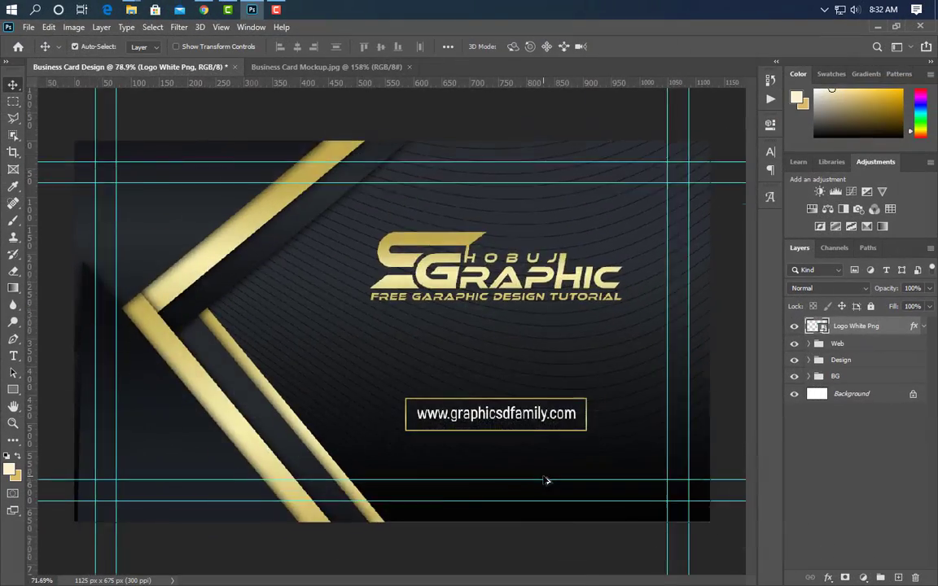
Nudge the Design group right until the chevron's point reaches the gold logo.
left_click(869, 363)
key("Right")
key("Right")
key("Right")
key("Right")
key("Right")
key("Right")
key("Right")
key("Right")
key("Right")
key("Right")
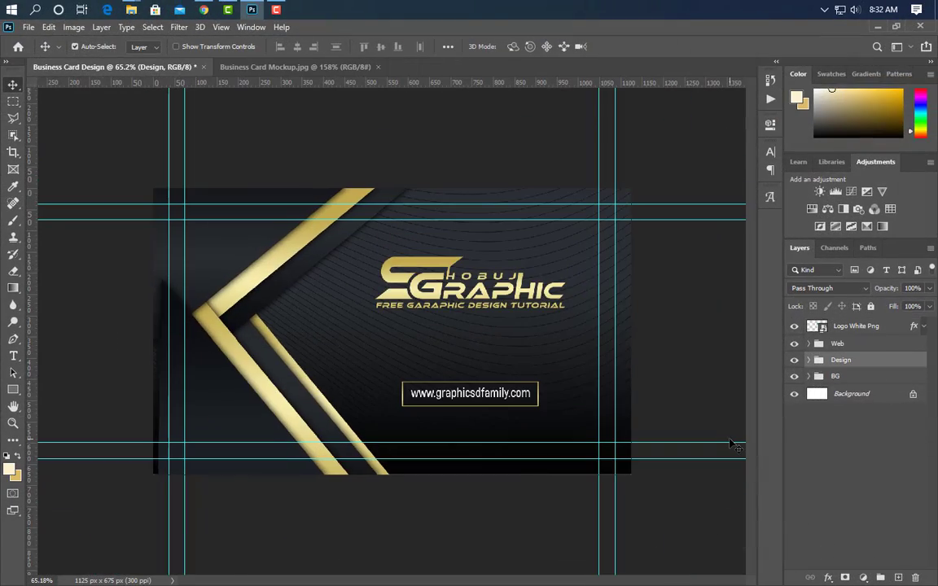
key("Right")
key("Right")
key("Right")
key("Right")
key("Right")
key("ctrl+t")
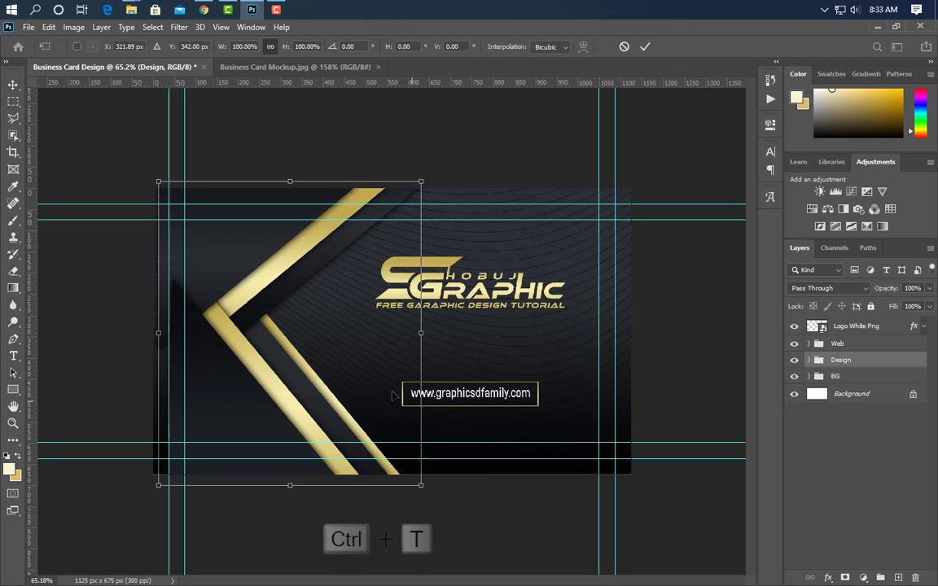
key("shift+Right")
key("shift+Right")
key("shift+Right")
key("shift+Right")
key("shift+Right")
key("shift+Right")
key("shift+Right")
key("shift+Right")
key("shift+Right")
key("shift+Right")
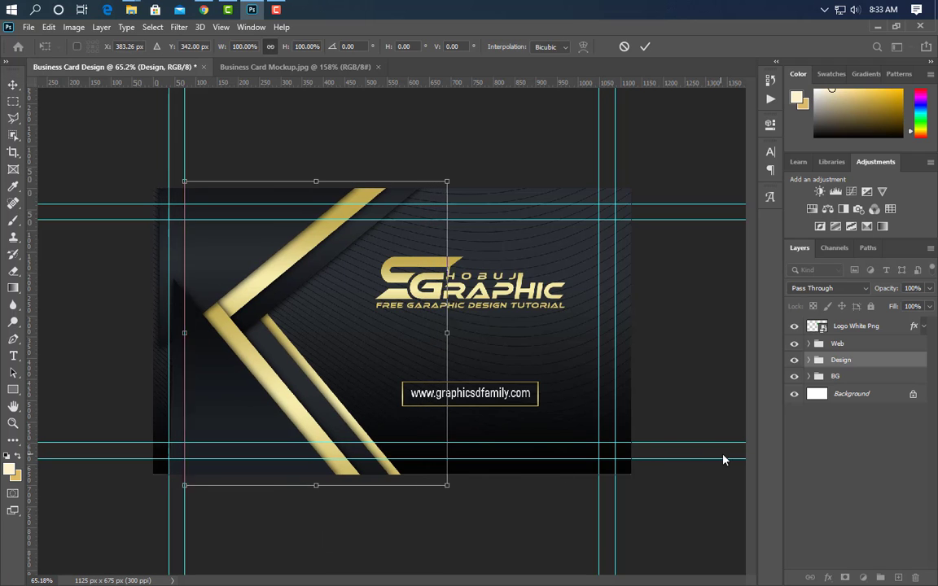
key("shift+Right")
key("shift+Right")
key("shift+Right")
key("shift+Right")
key("shift+Right")
key("shift+Right")
key("shift+Right")
key("shift+Right")
key("shift+Right")
key("shift+Right")
key("shift+Right")
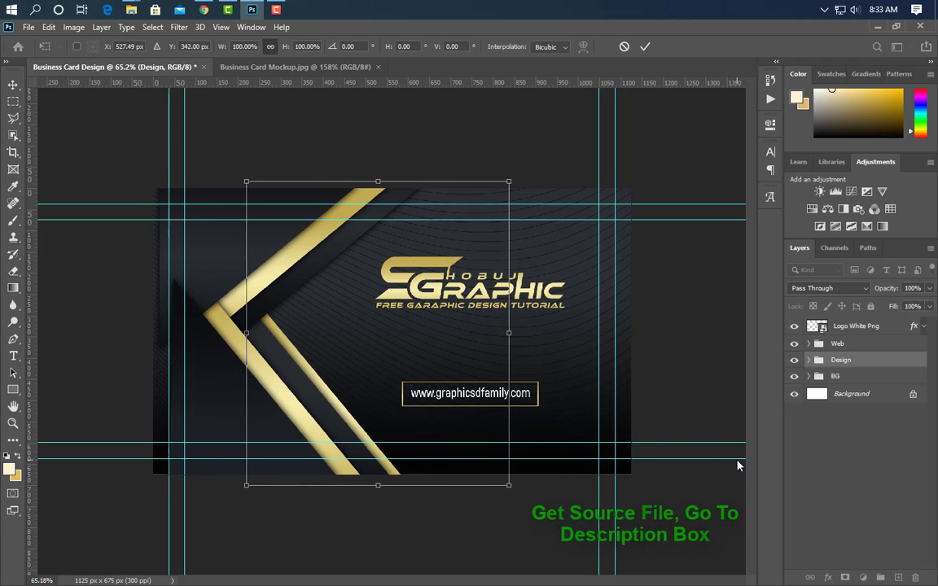
left_click(646, 48)
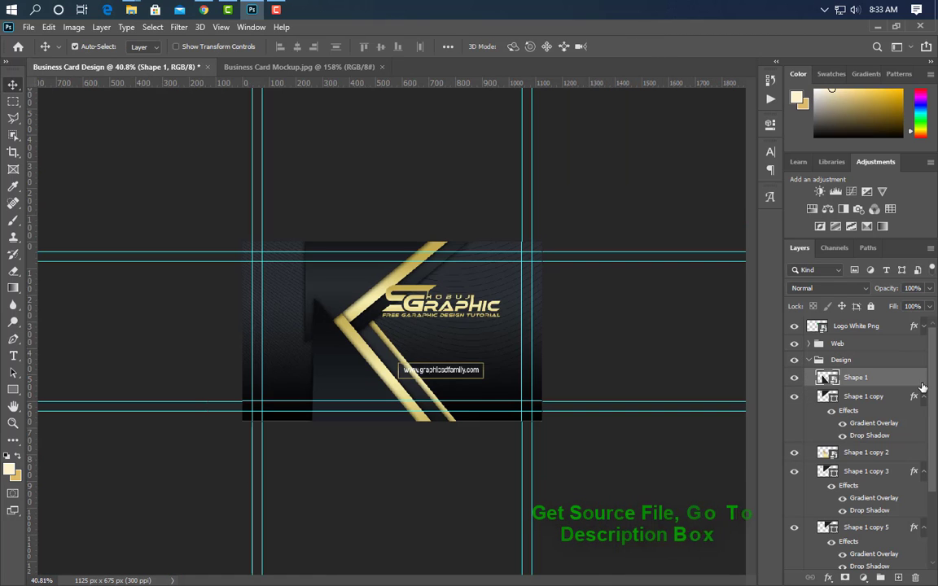
left_click_drag(919, 381, 895, 491)
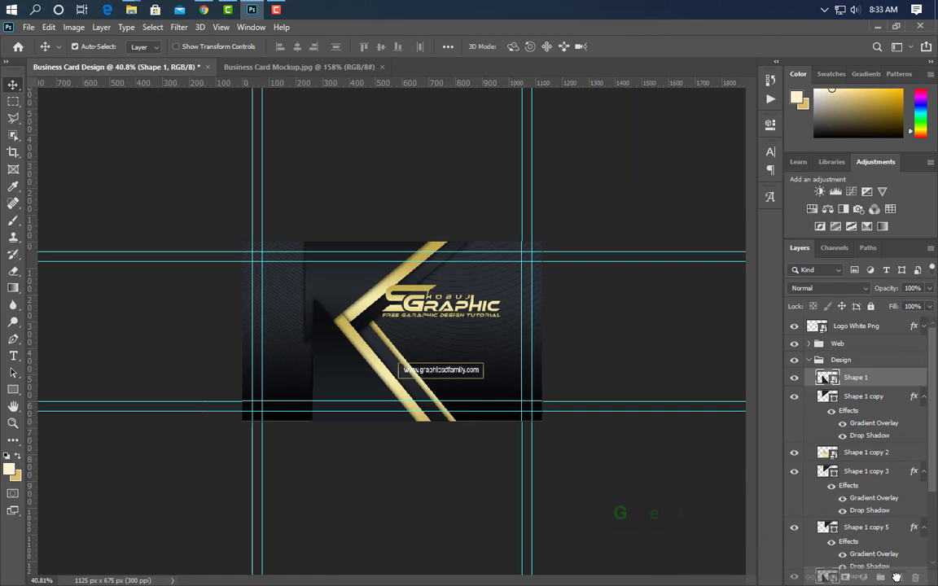
Enlarge a duplicate of Shape 1 to about 276%, reposition it, and delete the original Shape 1.
key("ctrl+j")
key("ctrl+t")
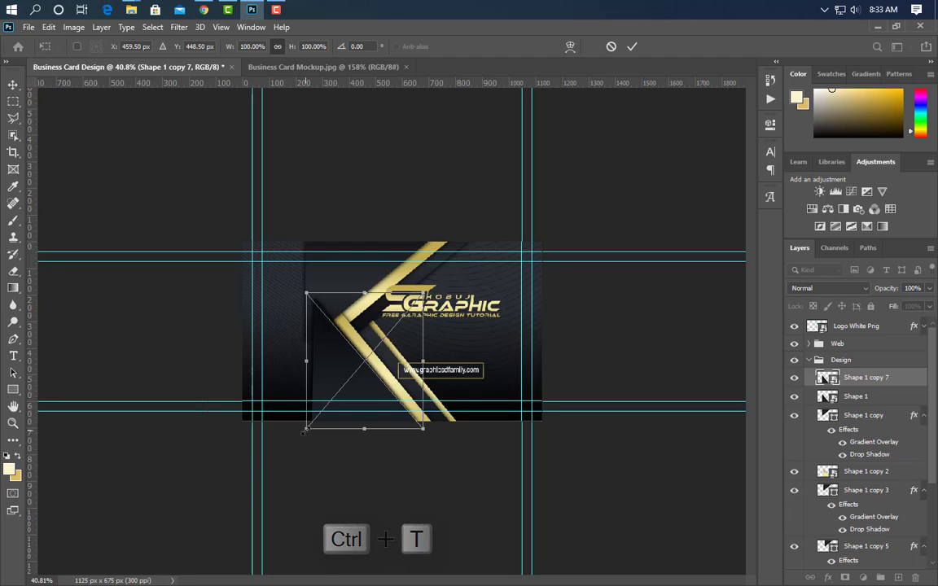
left_click_drag(306, 429, 13, 580)
left_click_drag(278, 556, 352, 413)
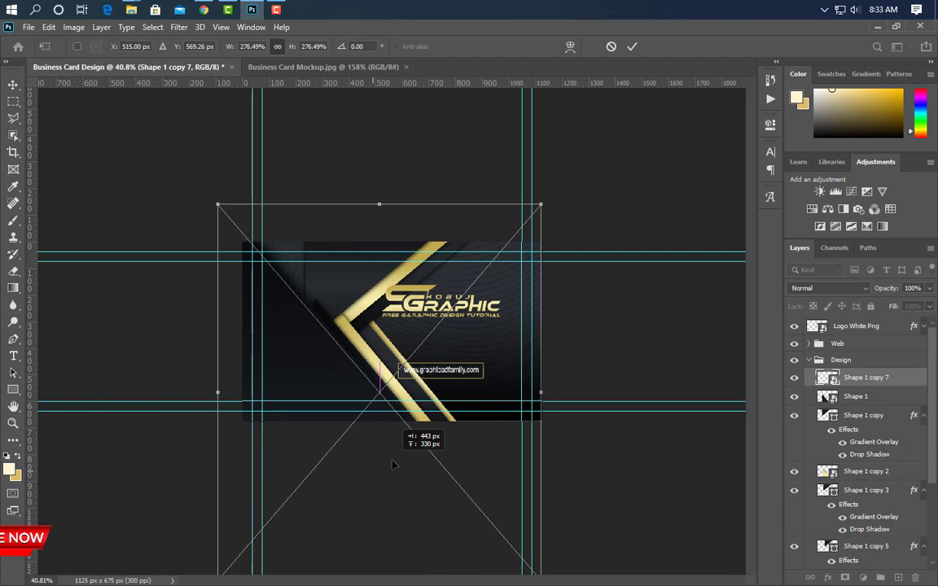
scroll(383, 415, "up", 5)
scroll(383, 415, "up", 2)
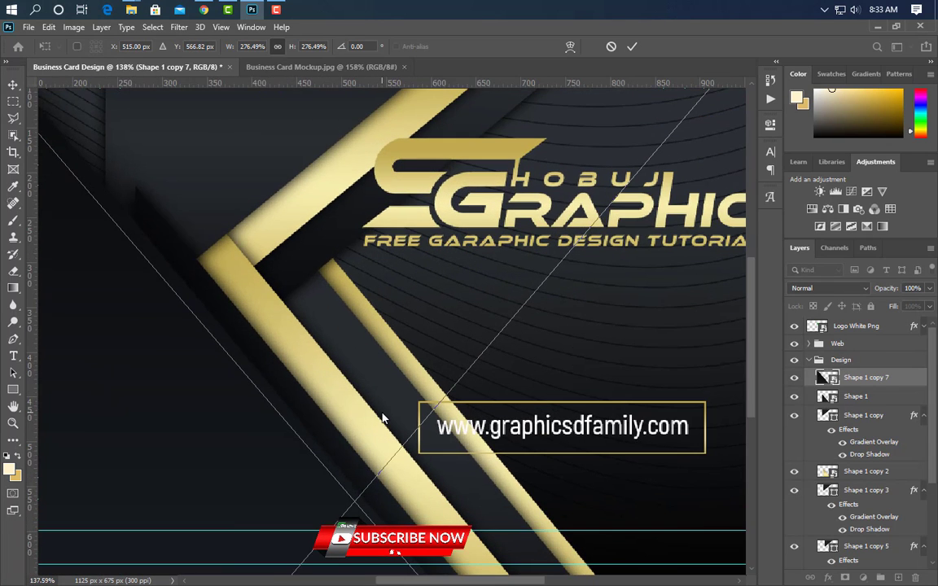
left_click_drag(255, 481, 278, 472)
left_click(632, 47)
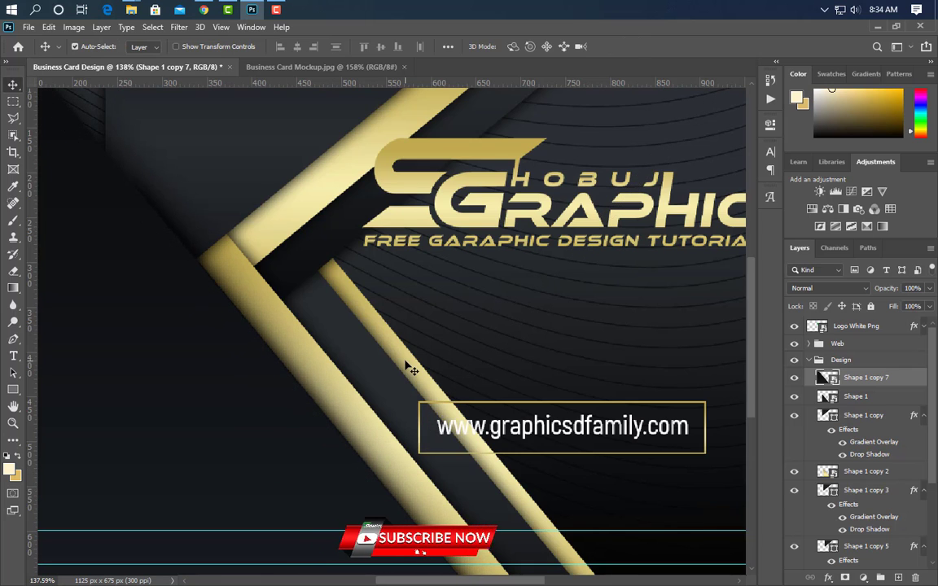
scroll(350, 381, "down", 3)
left_click_drag(886, 397, 915, 577)
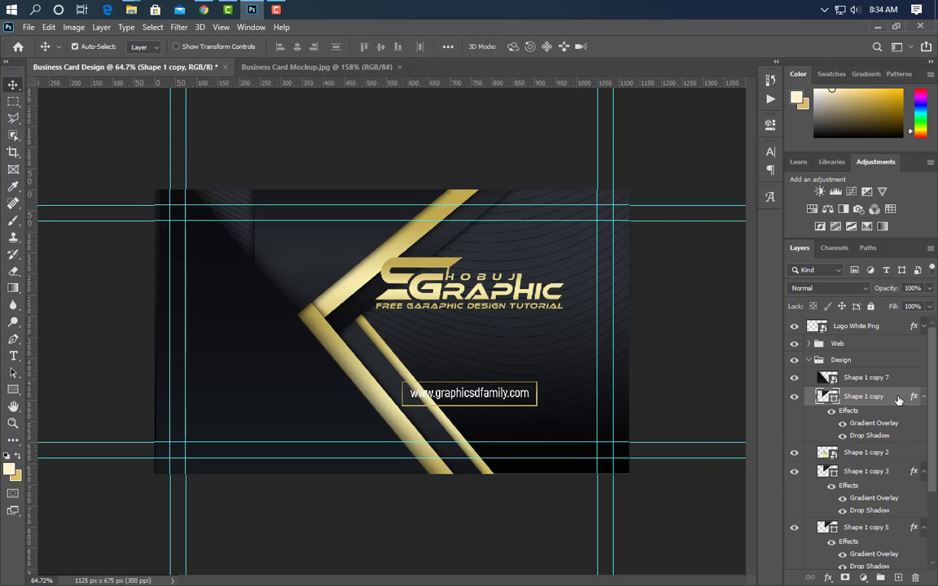
Enlarge a duplicate of Shape 1 copy to about 189%, delete the original, and stack copy 8 above copy 7.
left_click_drag(899, 399, 898, 578)
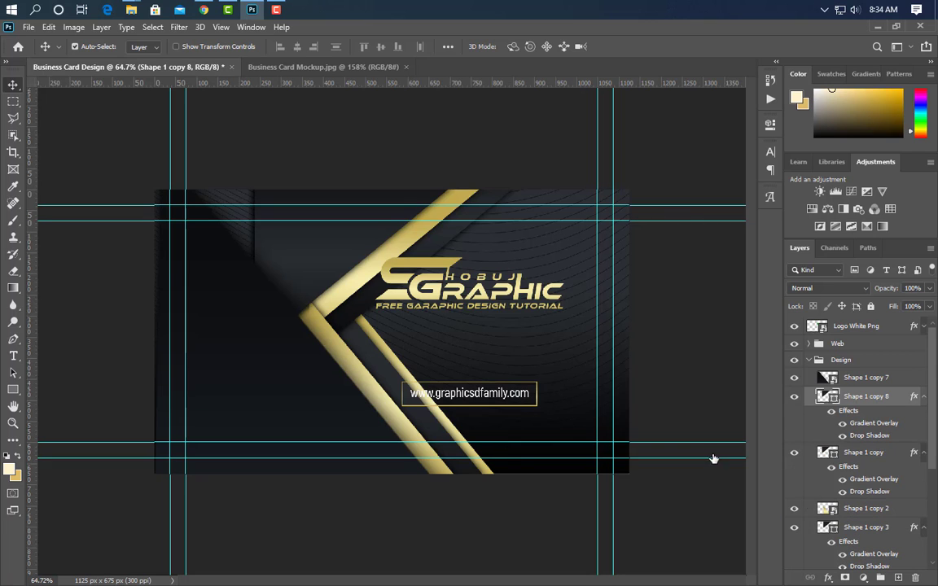
key("ctrl+t")
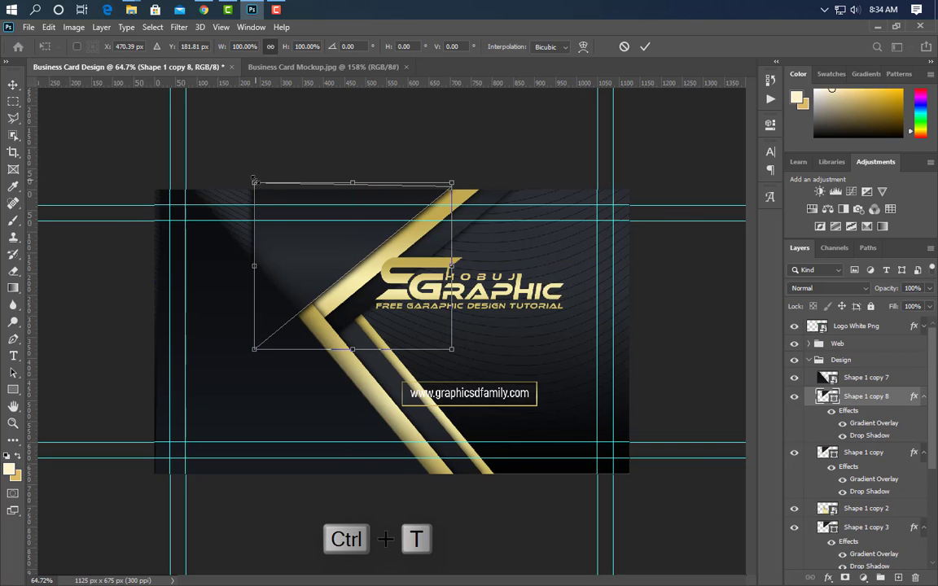
left_click_drag(254, 183, 1, 63)
left_click_drag(254, 147, 353, 234)
left_click(644, 46)
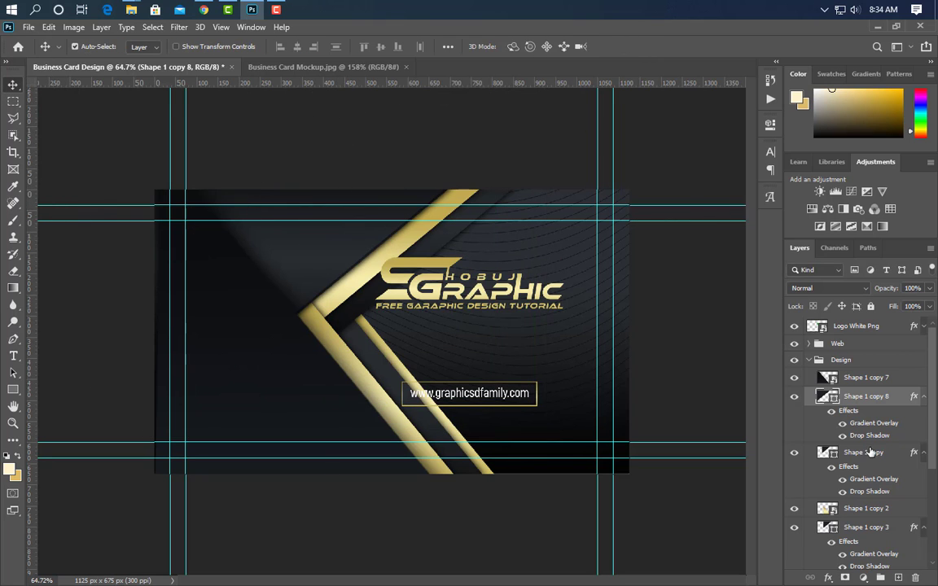
left_click_drag(863, 452, 824, 518)
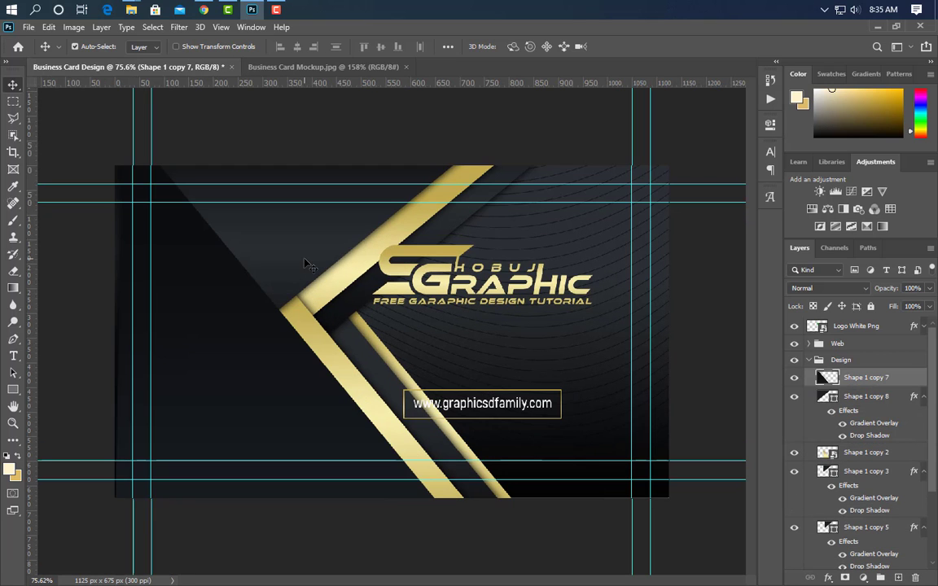
left_click(917, 440)
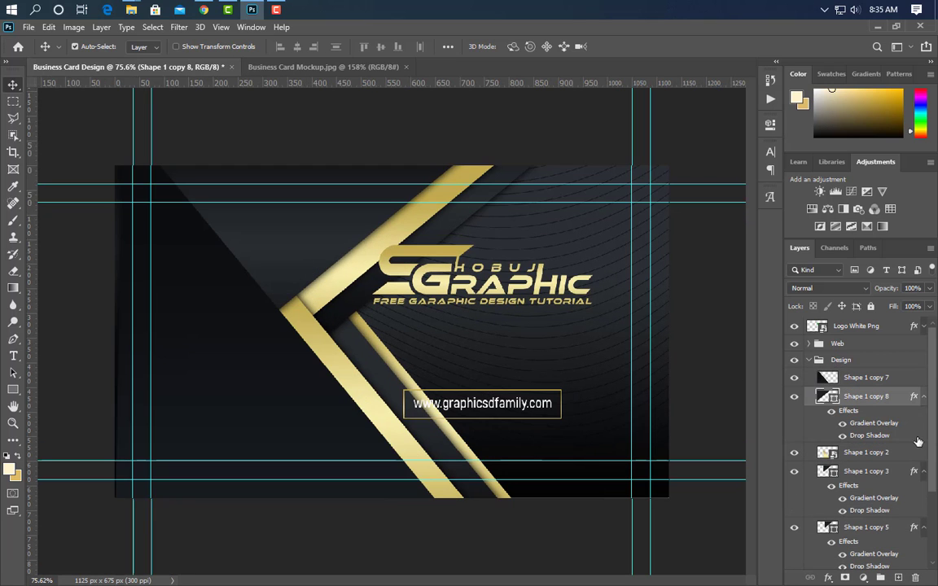
left_click_drag(899, 402, 893, 372)
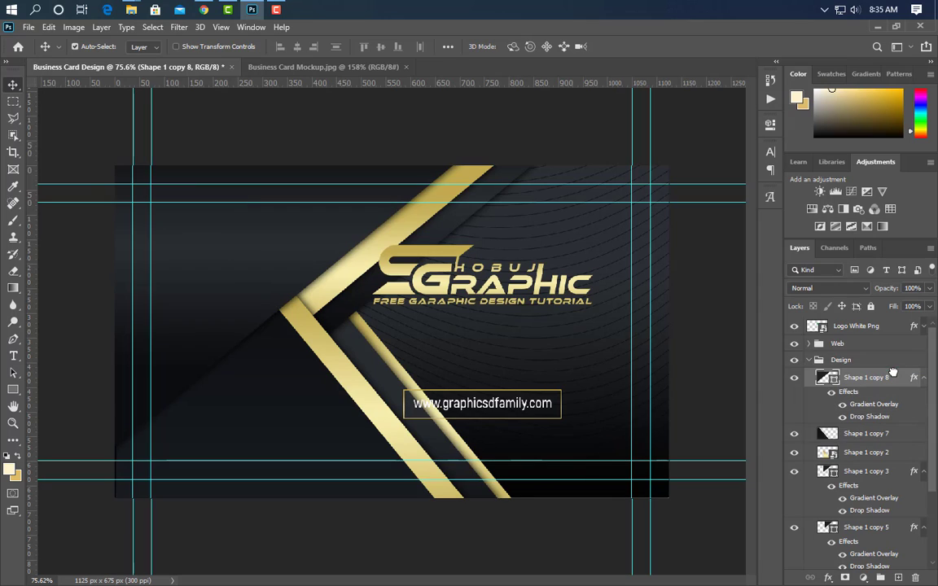
Shrink the logo to about 31% in the top-left corner and delete the Web group.
left_click(456, 246)
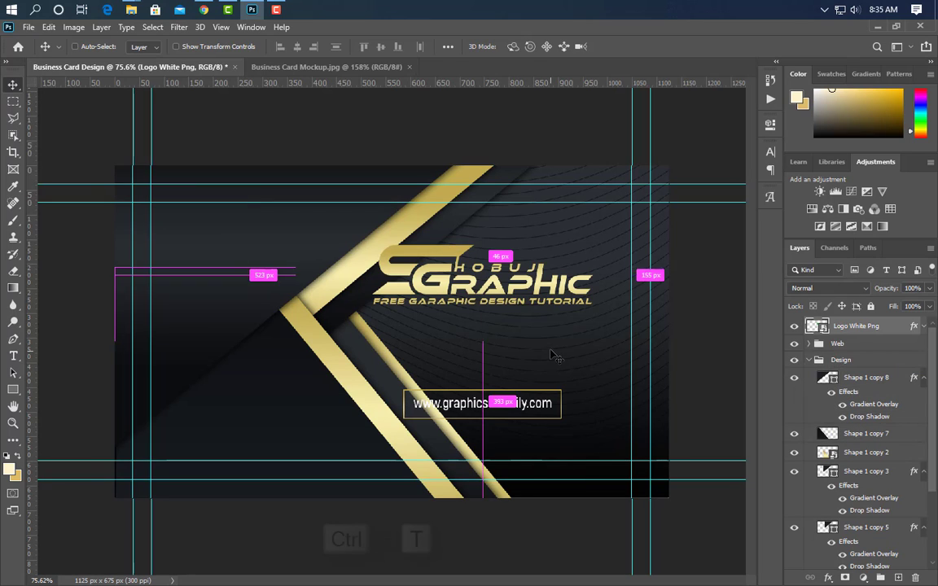
key("ctrl+t")
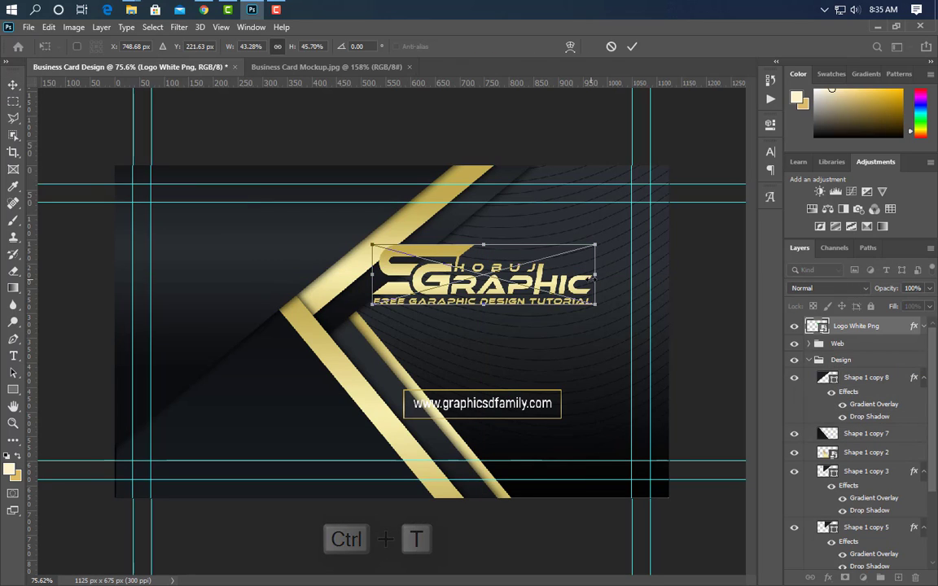
left_click_drag(590, 264, 317, 237)
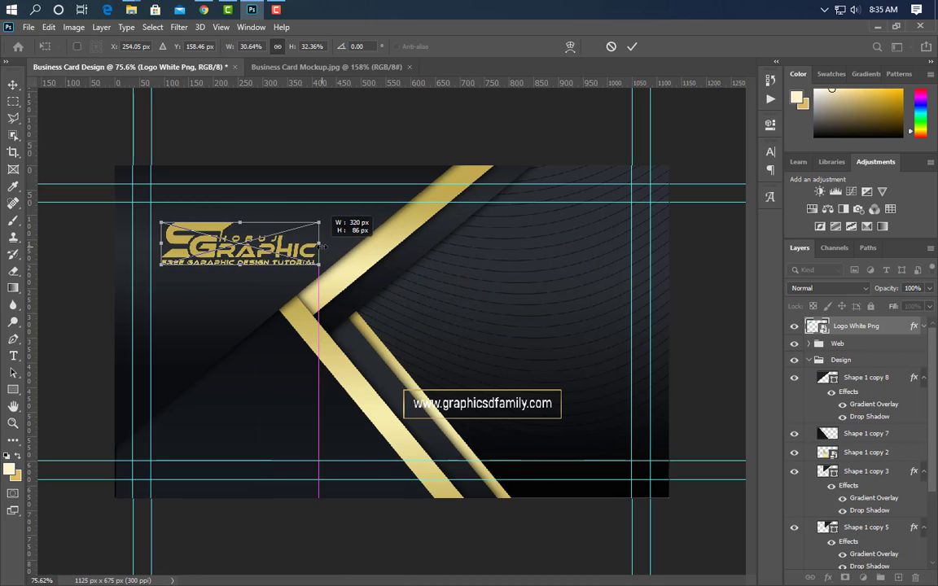
left_click(632, 47)
left_click(528, 414)
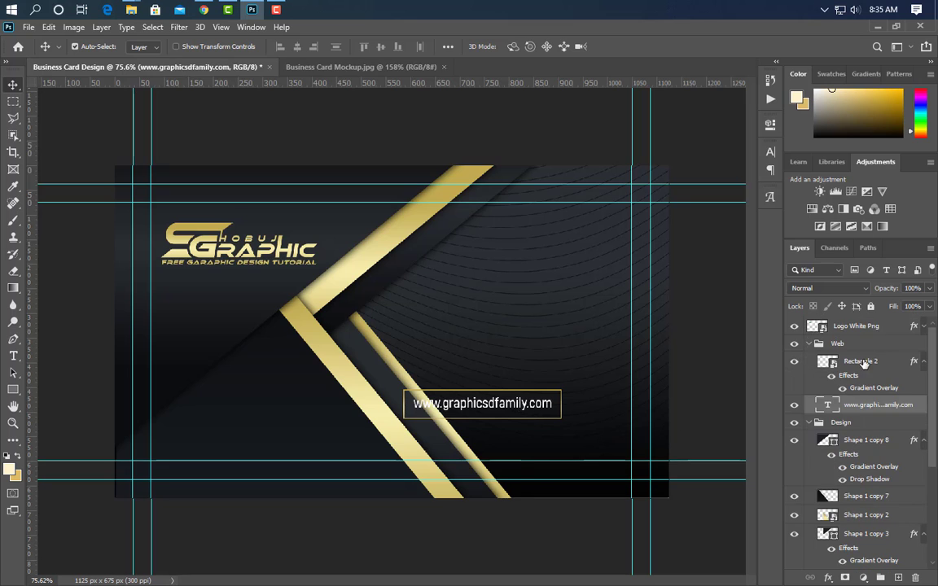
left_click_drag(919, 345, 915, 577)
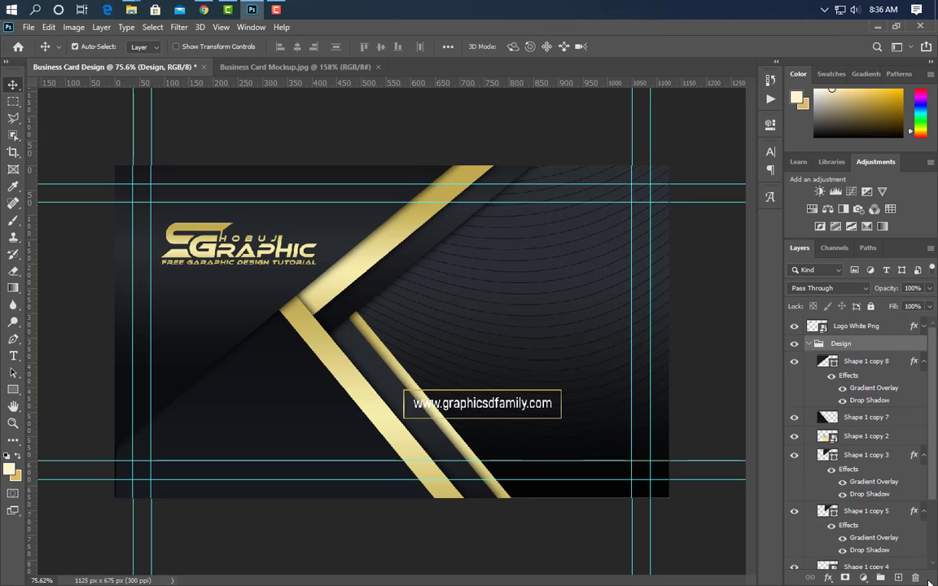
Bring the QR code image into the card, shrink it and place it below the logo.
left_click(250, 9)
left_click_drag(139, 196, 268, 440)
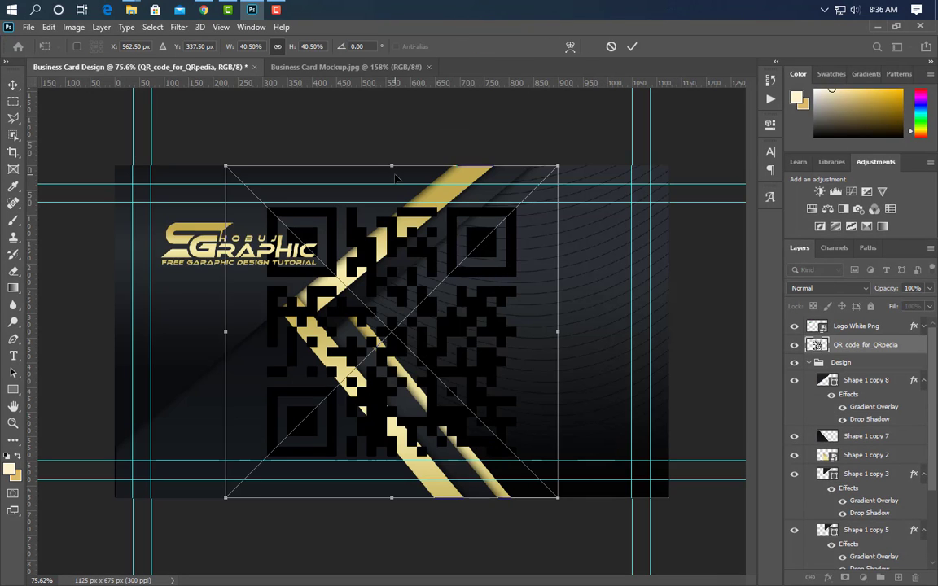
left_click_drag(397, 407, 278, 412)
scroll(277, 419, "up", 5)
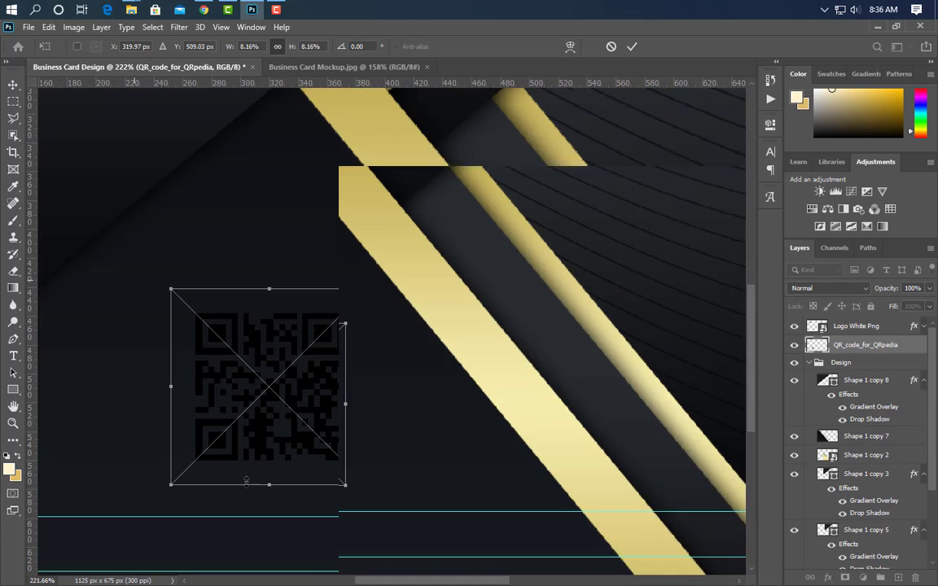
left_click(631, 47)
Draw a square behind the QR code with the pasted gold gradient at 45°, QR layer above it.
left_click(13, 389)
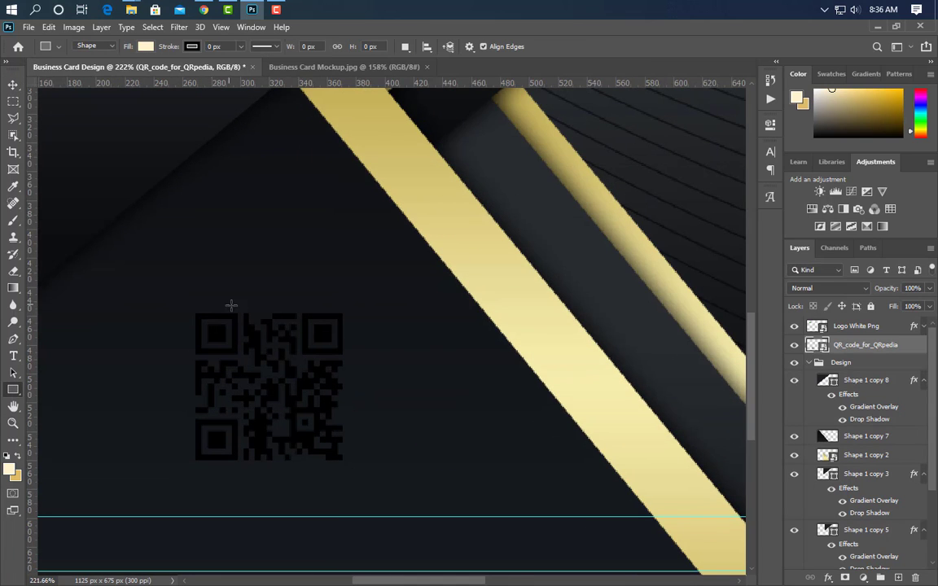
left_click_drag(188, 306, 352, 480)
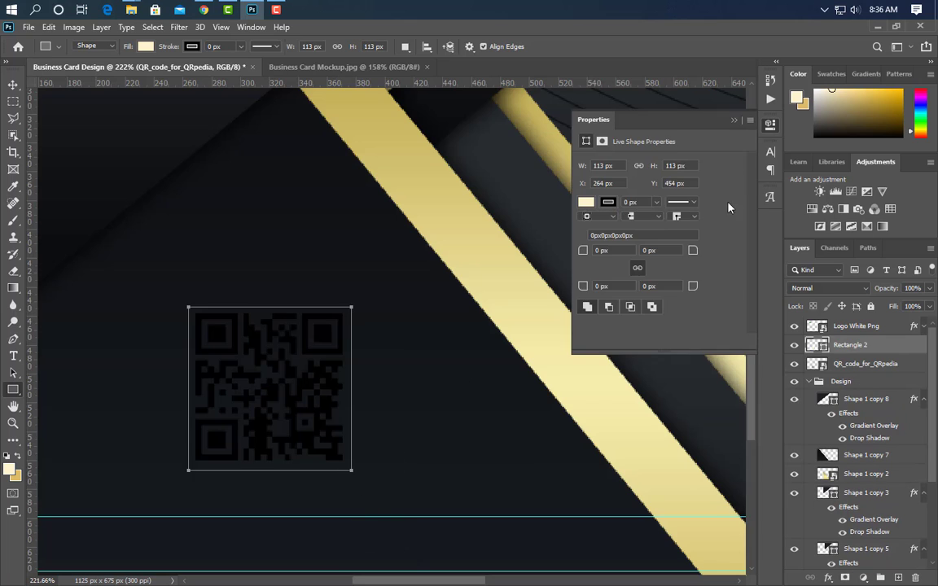
left_click(737, 116)
right_click(819, 342)
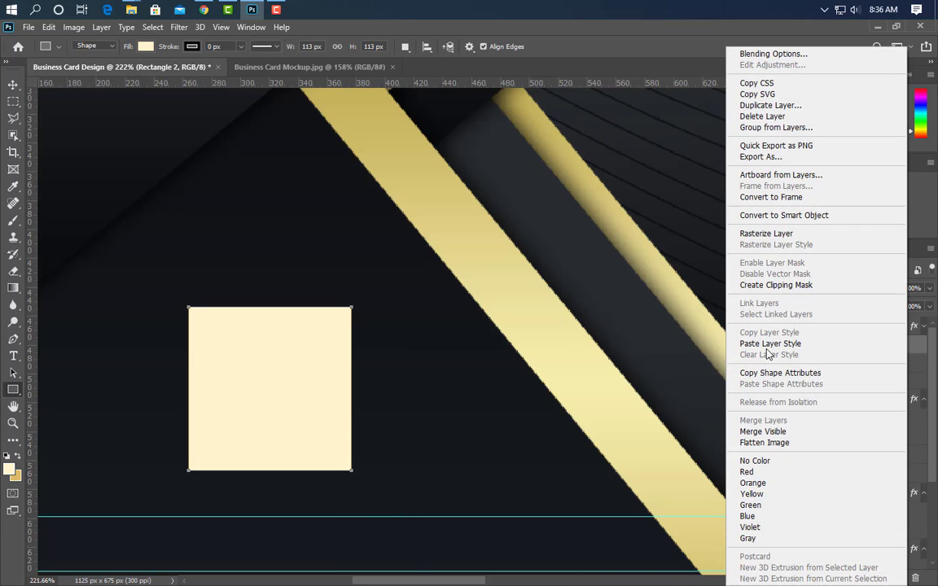
left_click(768, 344)
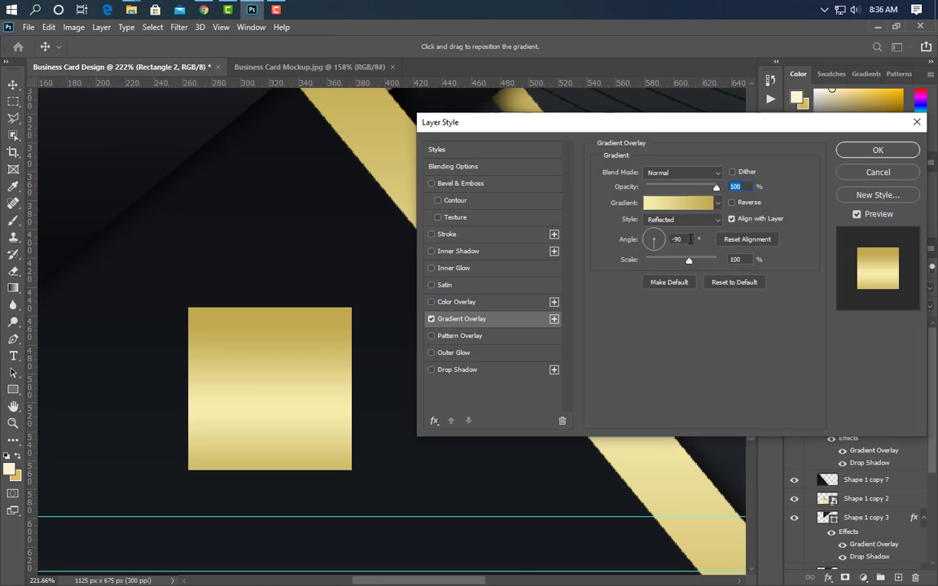
type("45")
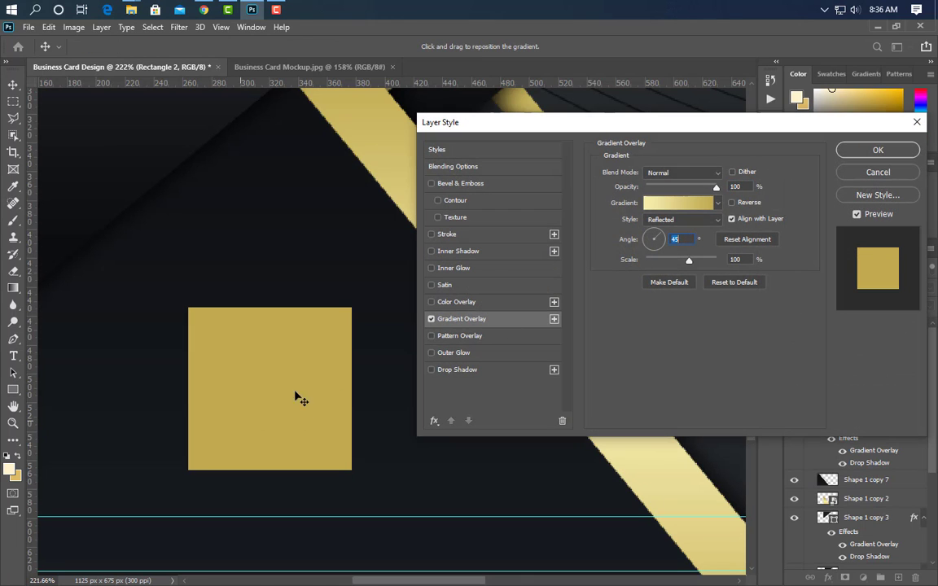
left_click_drag(138, 483, 381, 298)
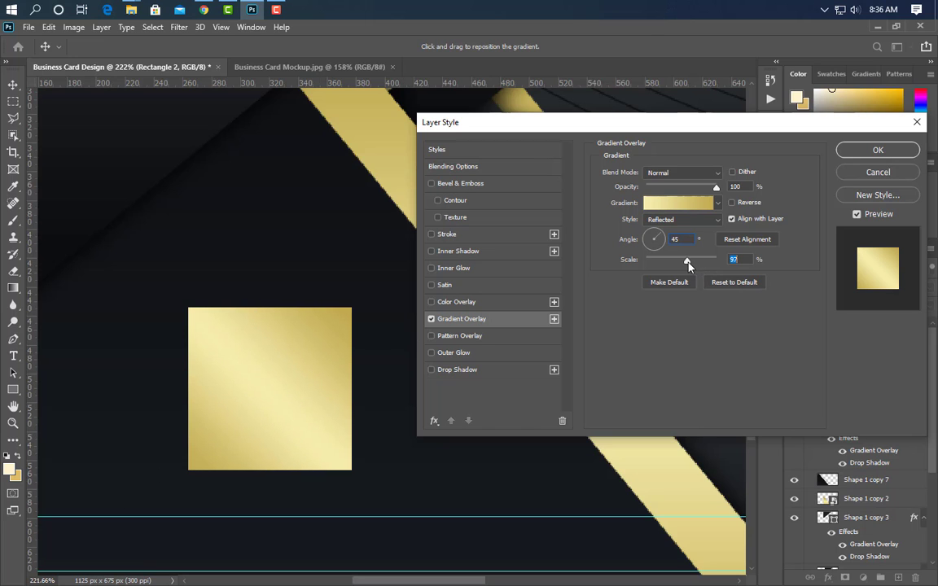
key("Return")
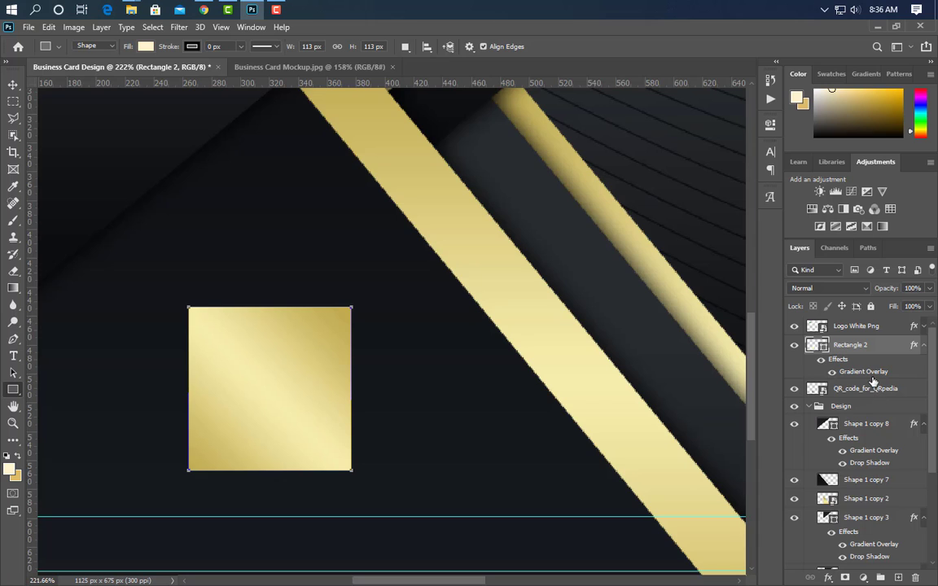
left_click_drag(872, 382, 886, 340)
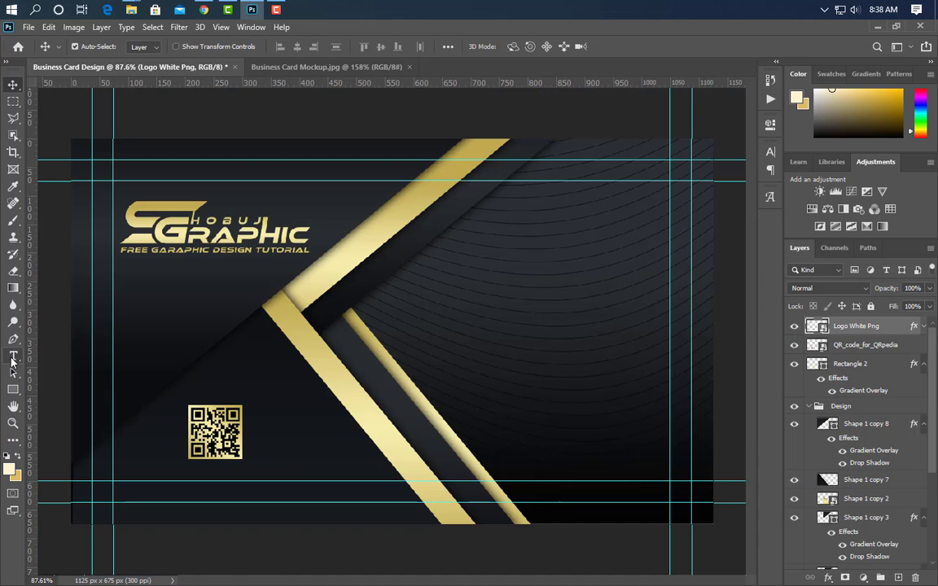
Add the cardholder's name at the card's upper right, enlarged, Bold, All Caps and Faux Bold.
left_click(13, 361)
left_click(484, 247)
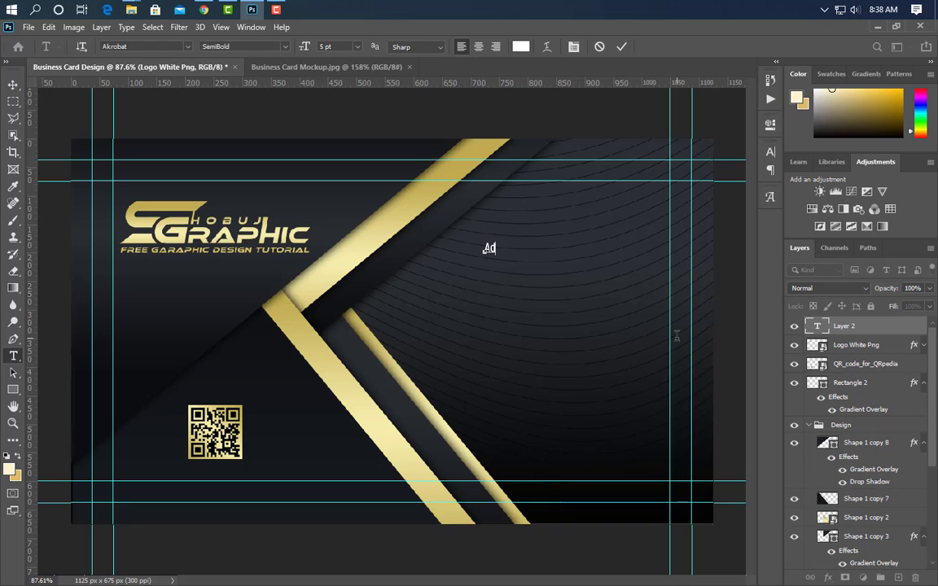
left_click(621, 46)
key("ctrl+t")
left_click_drag(527, 249, 630, 248)
key("Return")
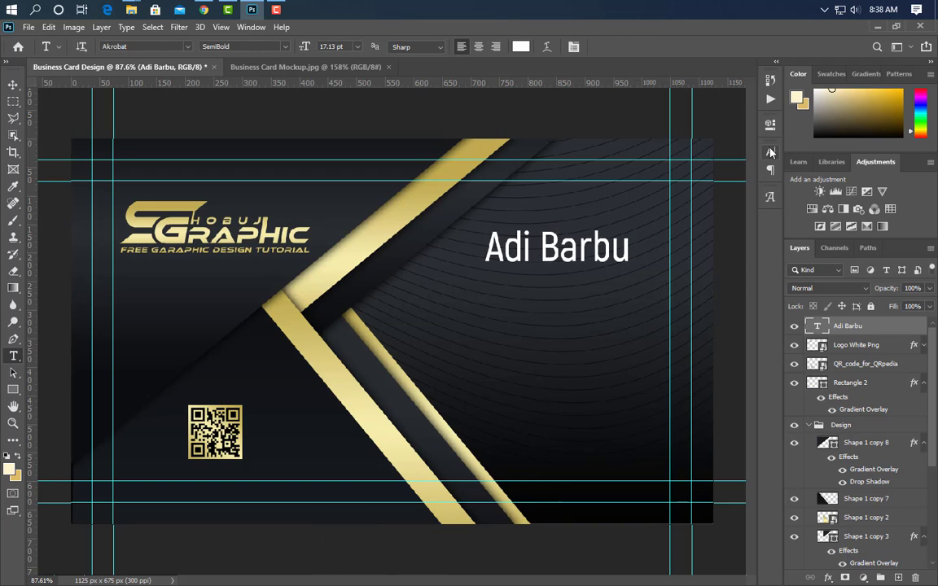
left_click(770, 151)
left_click(747, 170)
left_click(682, 223)
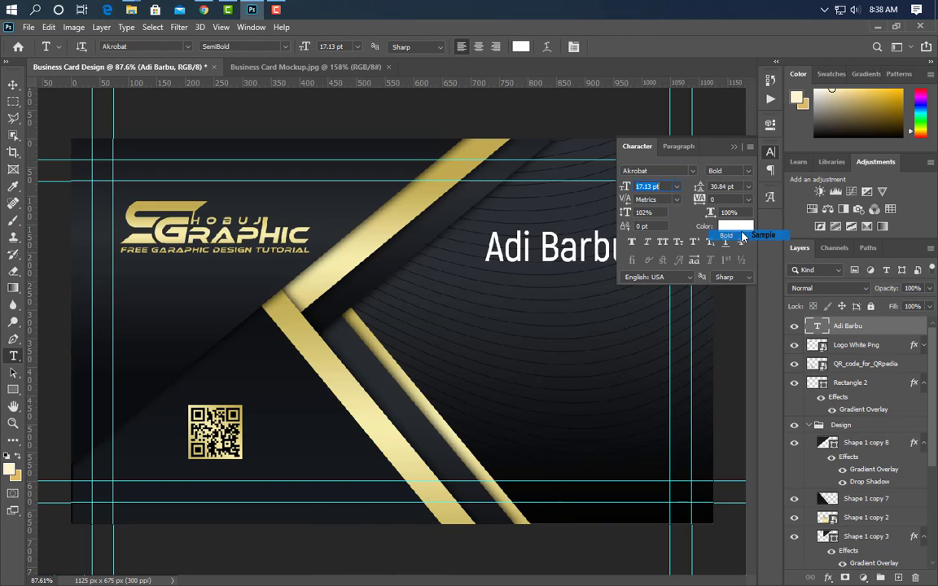
left_click(662, 242)
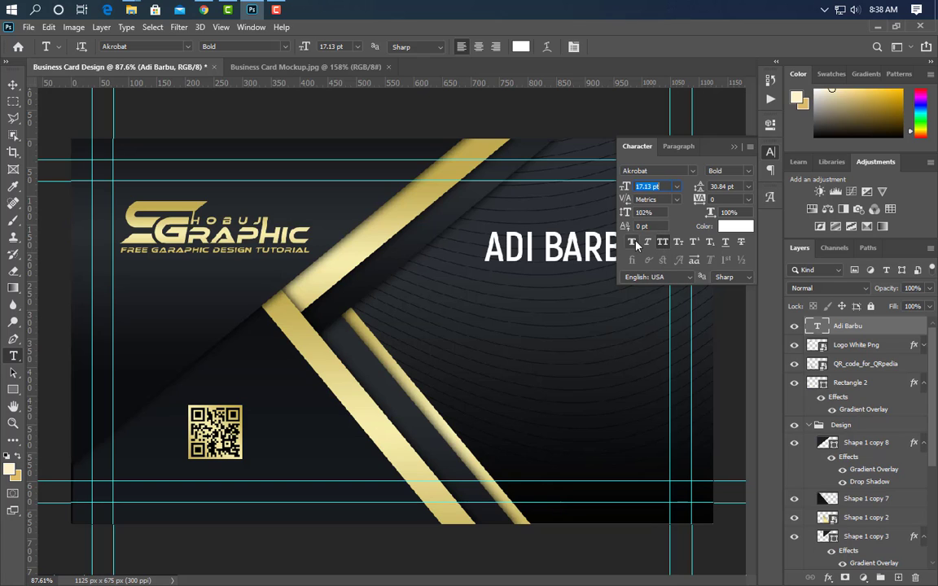
left_click(635, 242)
left_click(735, 145)
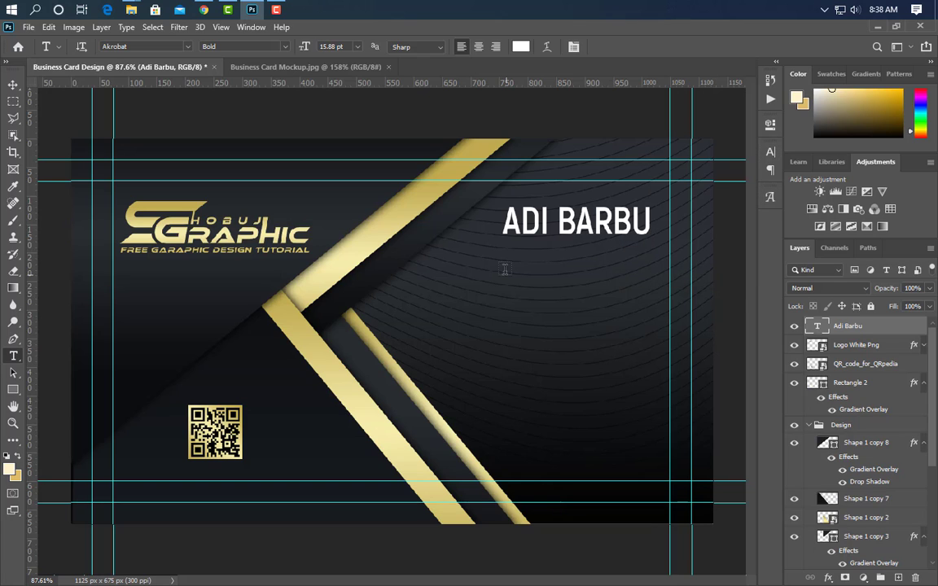
Add 'GRAPHIC DESIGNER' below the name in SemiBold, widened to match the name.
left_click(502, 259)
type("GRAPHIC DES")
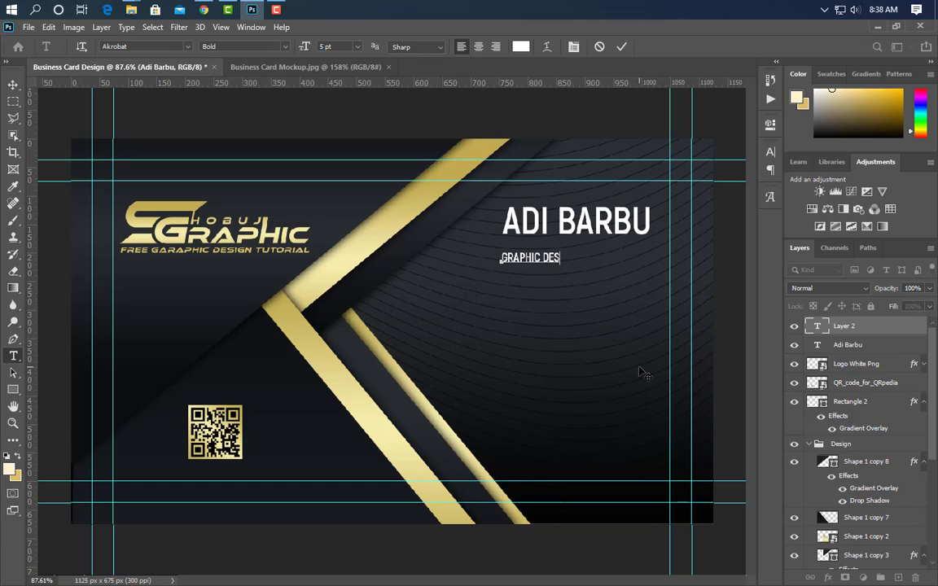
type("IGNER")
left_click(621, 48)
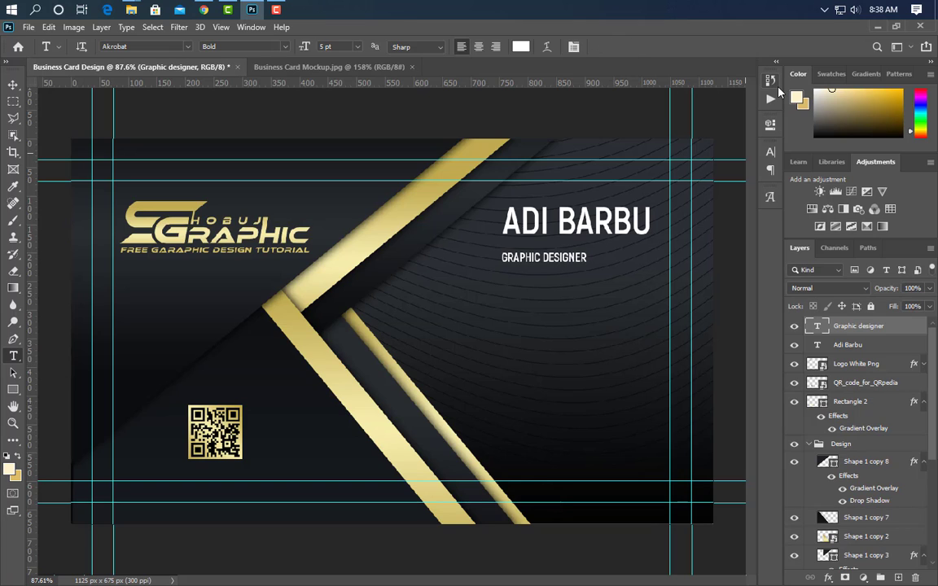
left_click(770, 153)
left_click(747, 171)
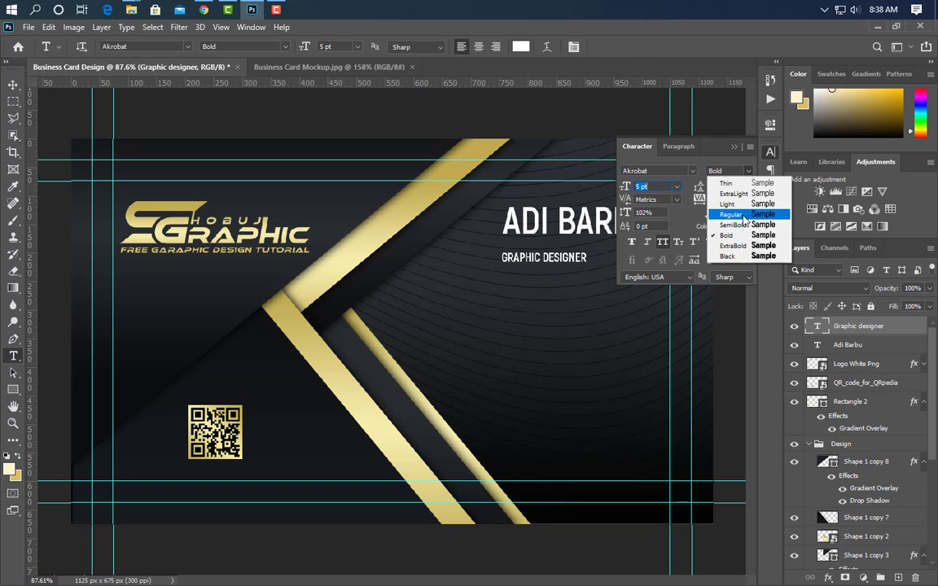
left_click(721, 207)
left_click(736, 148)
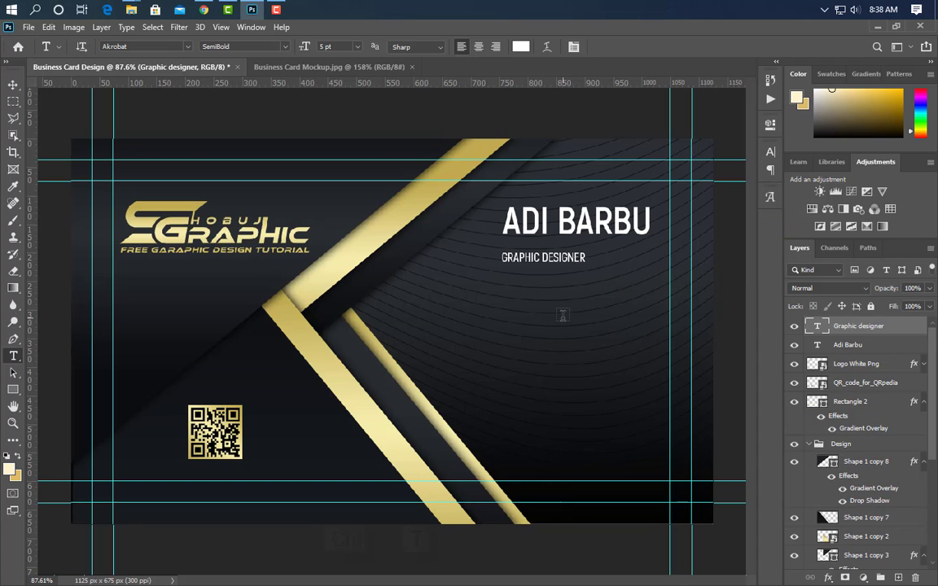
key("ctrl+t")
left_click_drag(591, 257, 629, 257)
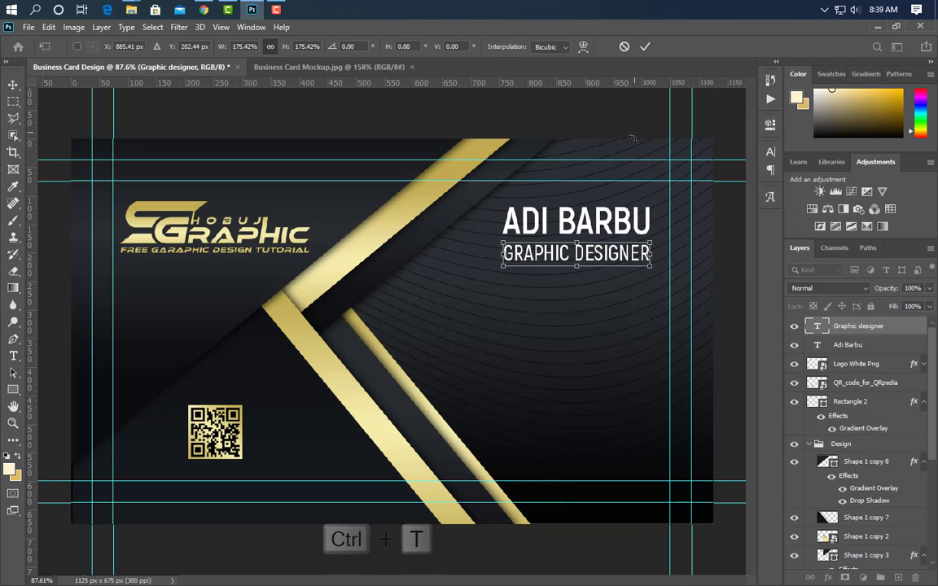
left_click(645, 46)
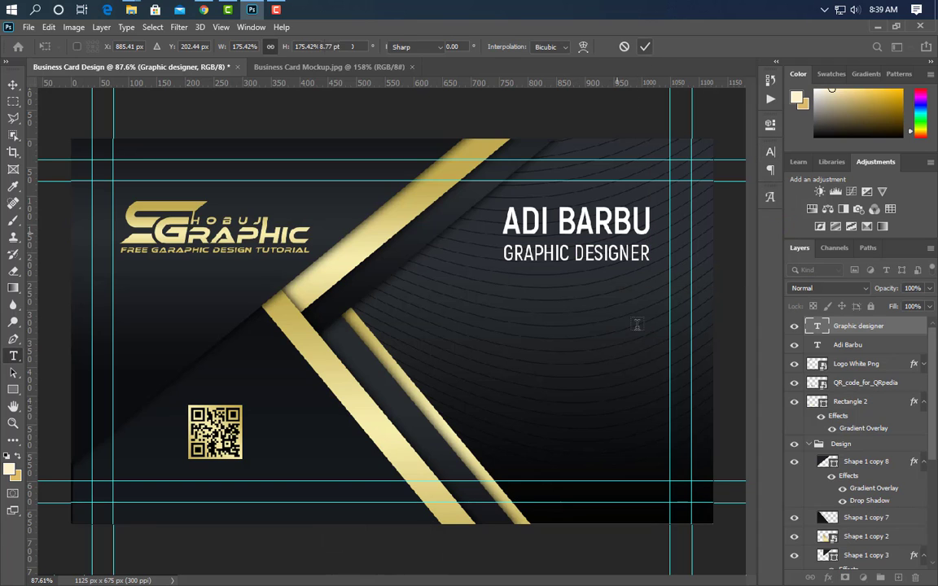
Draw a thin bar under the title and paste the gold gradient layer style onto it.
left_click(13, 389)
left_click_drag(502, 266, 648, 267)
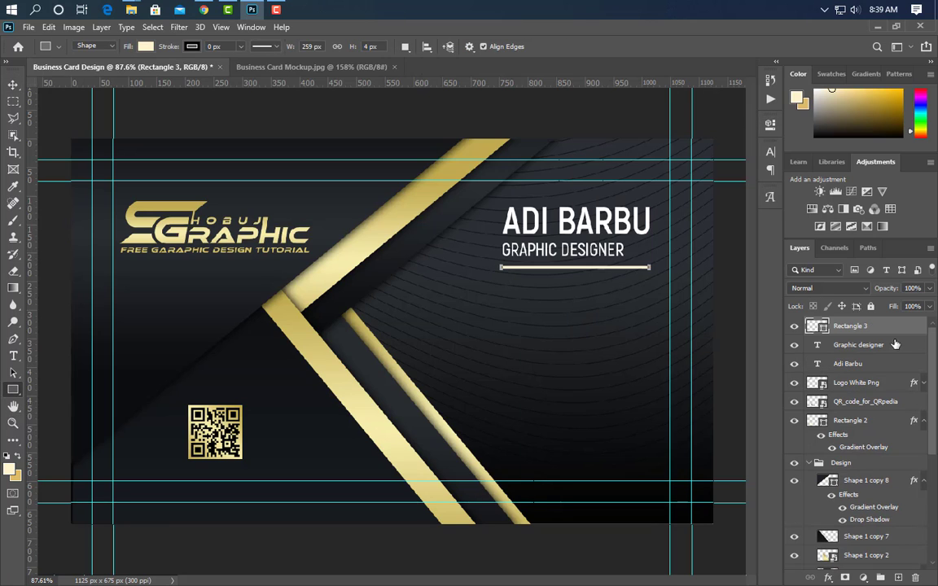
right_click(898, 328)
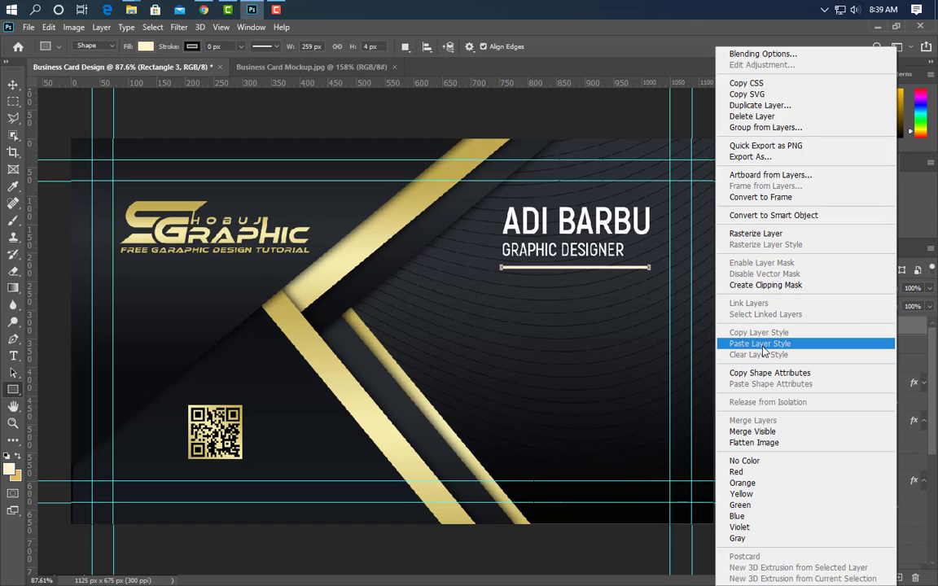
left_click(761, 345)
Duplicate the gold square (Rectangle 2), move the copy to the top, and scale it to 42% below the title.
key("v")
left_click(246, 455)
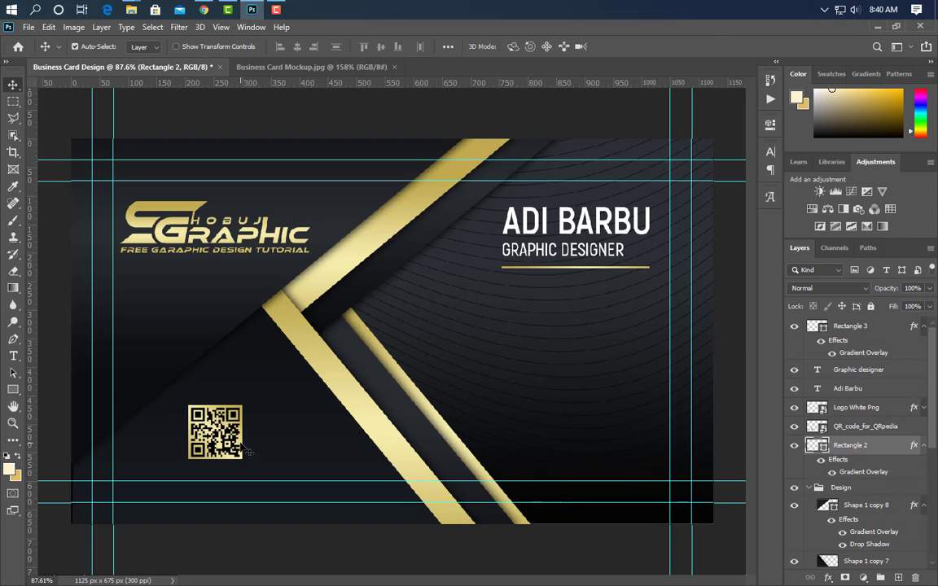
left_click_drag(908, 464, 897, 577)
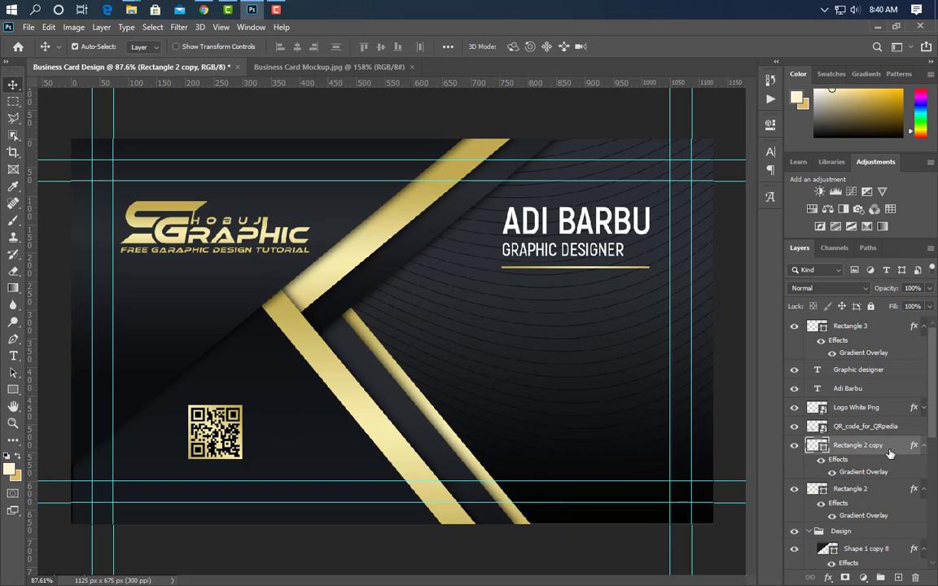
left_click_drag(889, 453, 877, 324)
key("ctrl+t")
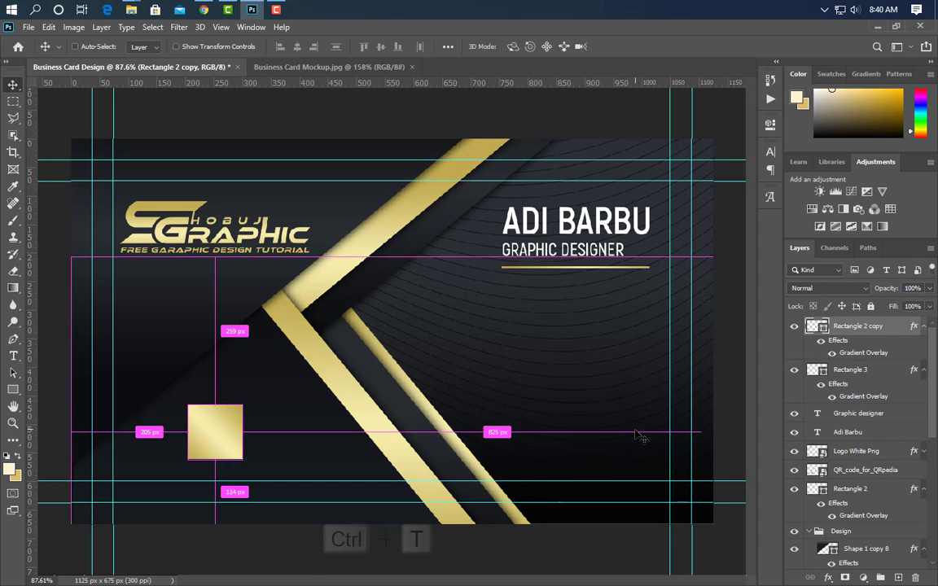
left_click_drag(209, 440, 470, 341)
left_click_drag(463, 325, 481, 339)
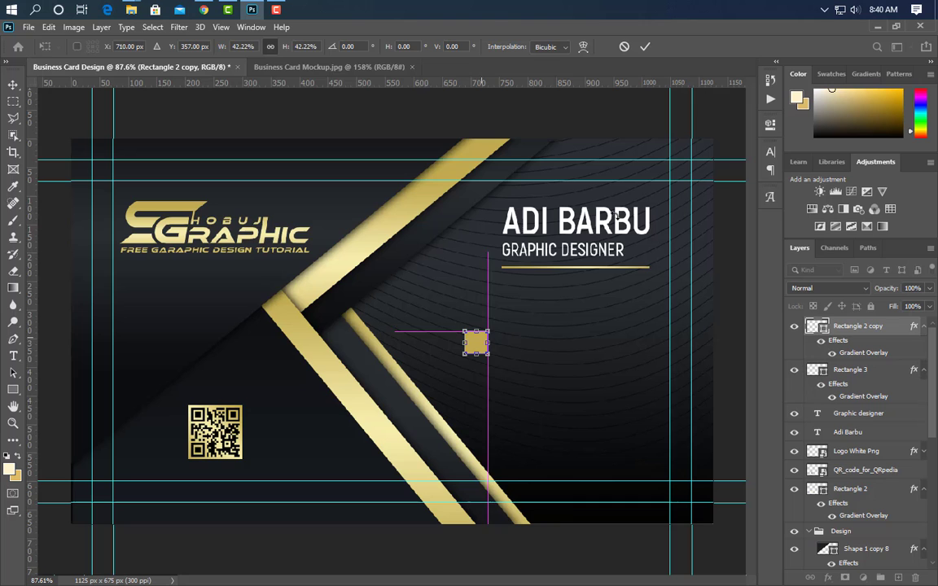
left_click(644, 47)
scroll(593, 377, "up", 5)
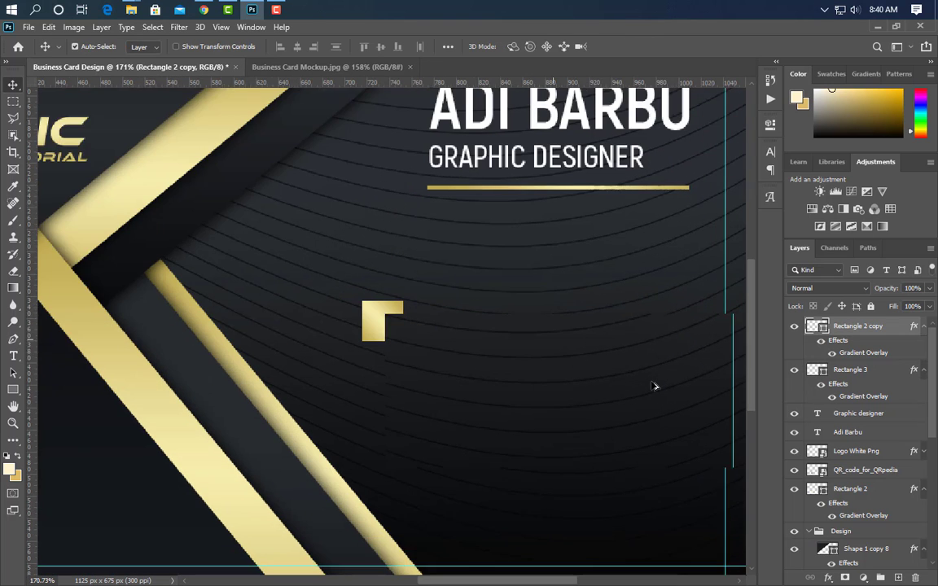
Place the phone icon image from the icons folder, scaled to fit the small gold square.
left_click(251, 10)
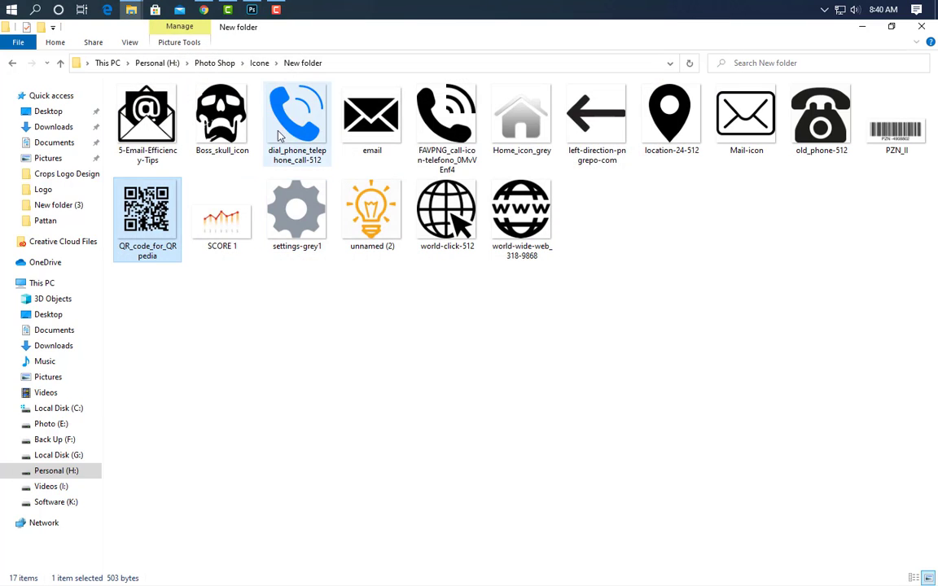
left_click_drag(295, 127, 627, 387)
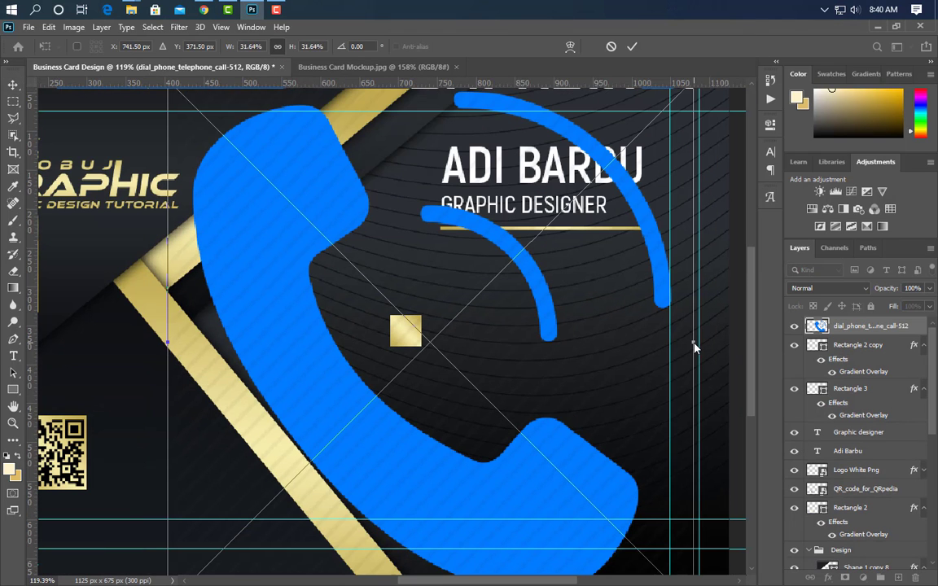
left_click_drag(694, 348, 397, 333)
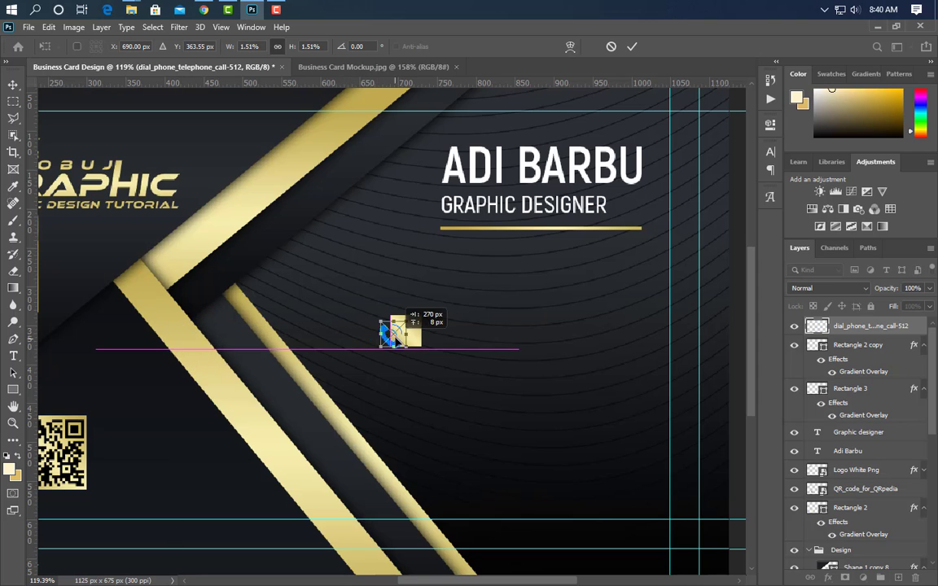
scroll(396, 336, "up", 5)
left_click(632, 47)
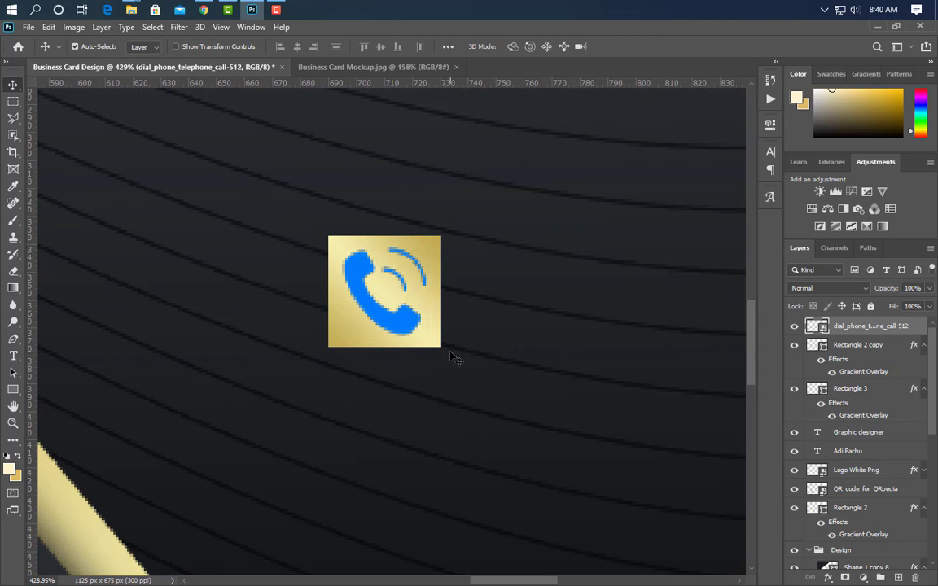
scroll(368, 378, "down", 4)
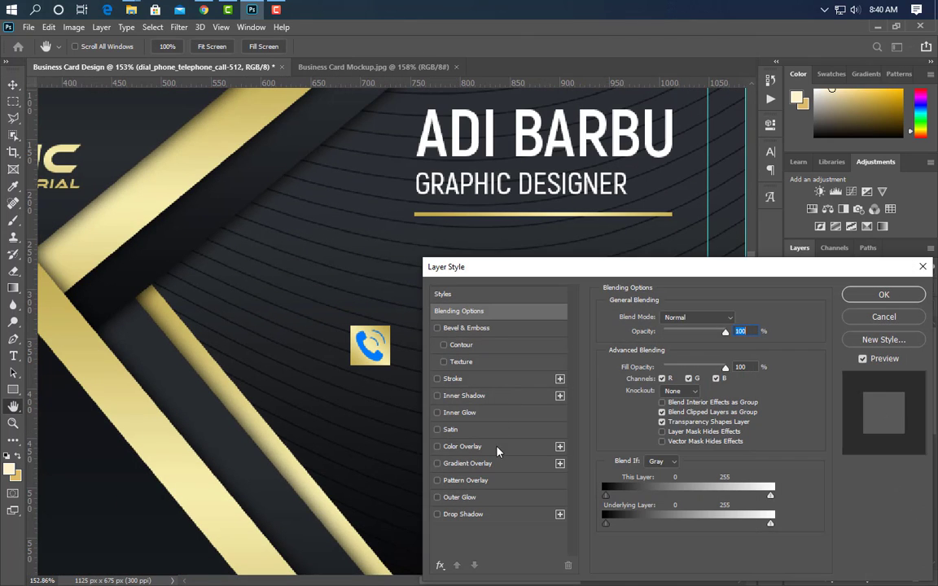
Give the phone icon a black Color Overlay.
left_click(498, 448)
left_click(737, 319)
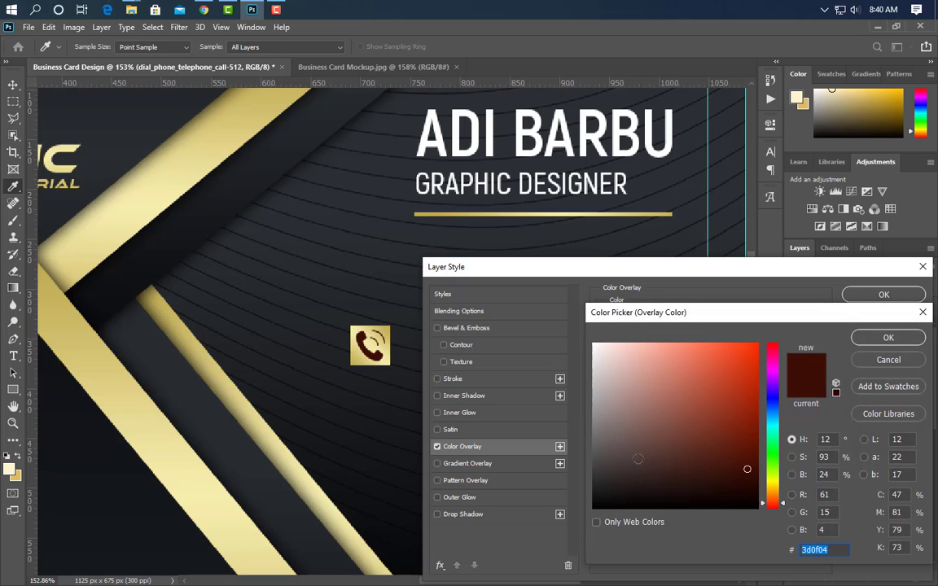
left_click_drag(637, 459, 589, 532)
left_click(886, 339)
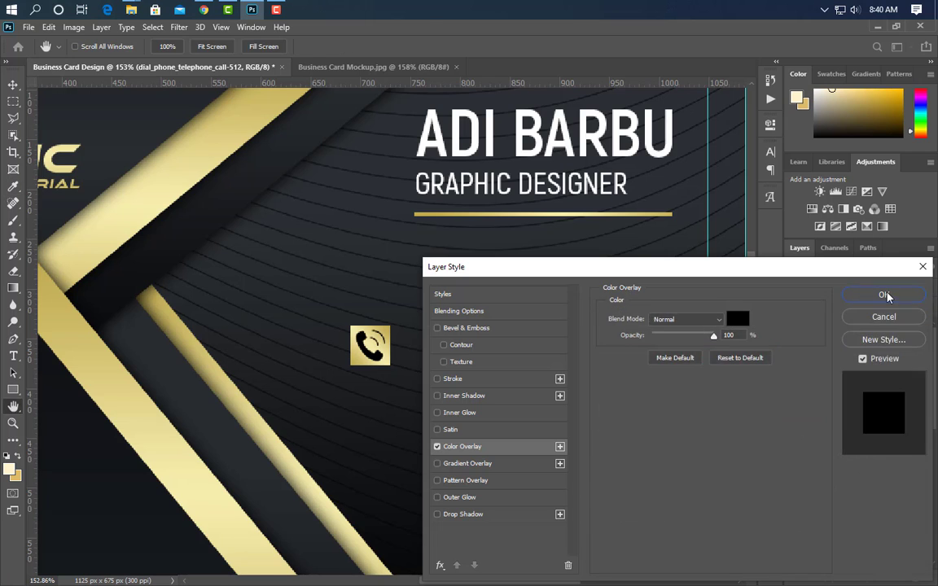
left_click(887, 297)
scroll(326, 417, "down", 3)
Type the phone number beside the phone icon and enlarge it.
left_click(12, 356)
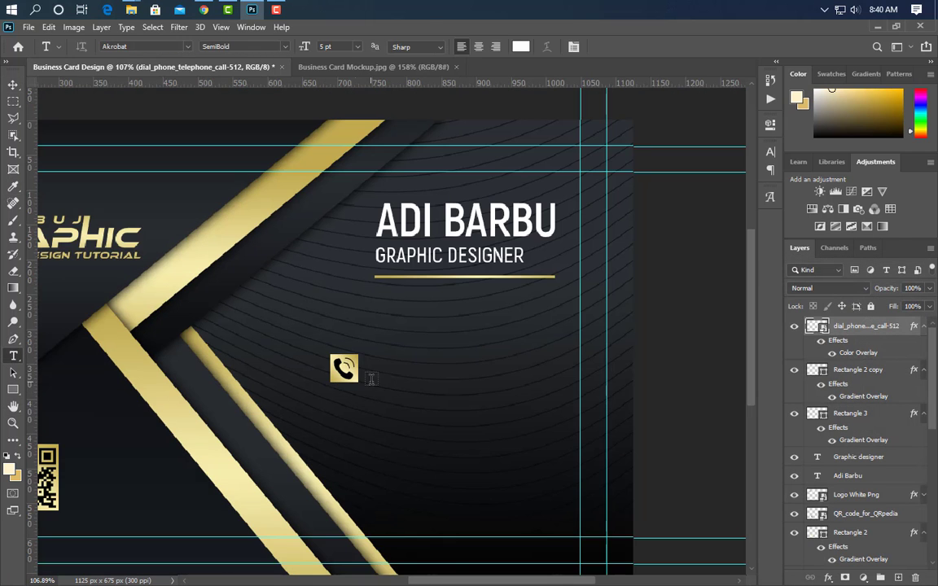
left_click(371, 372)
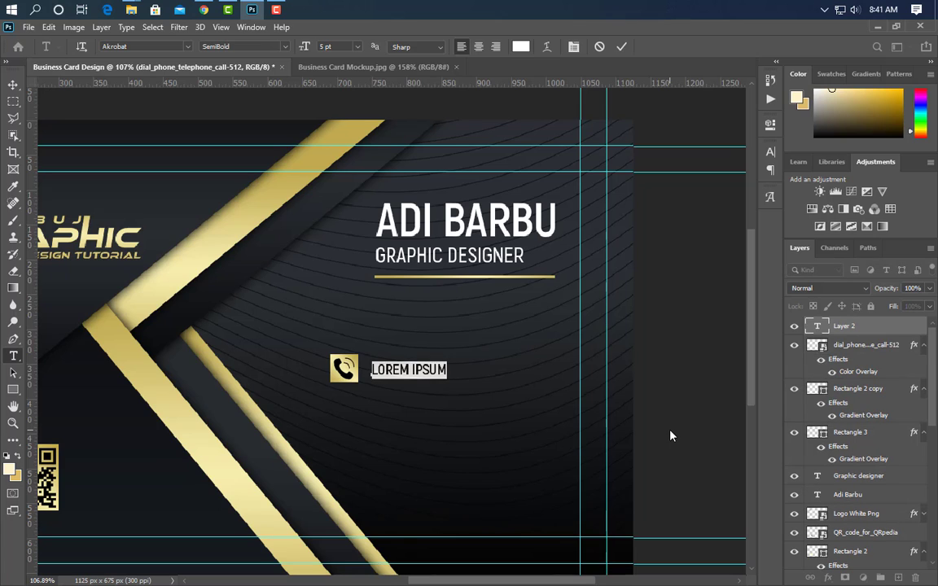
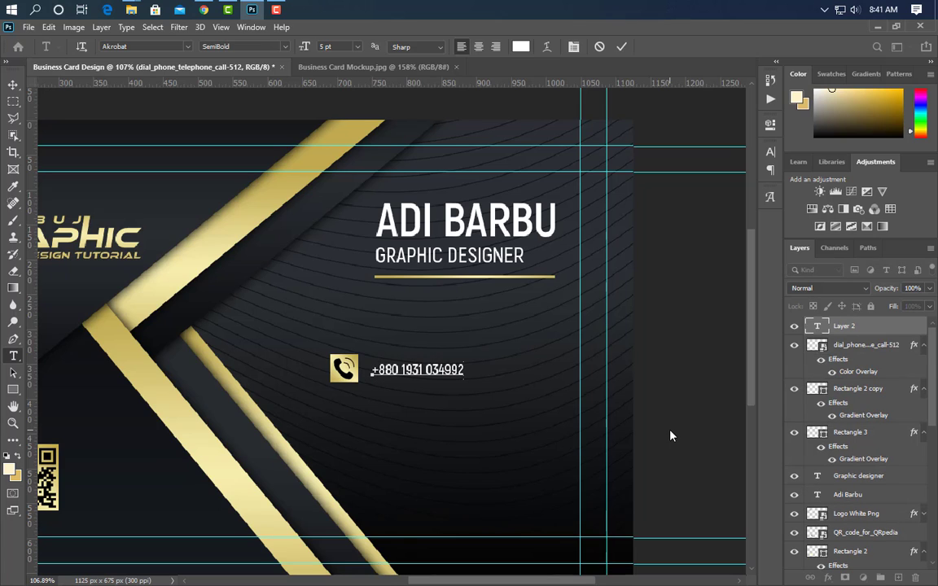
left_click(619, 47)
key("ctrl+t")
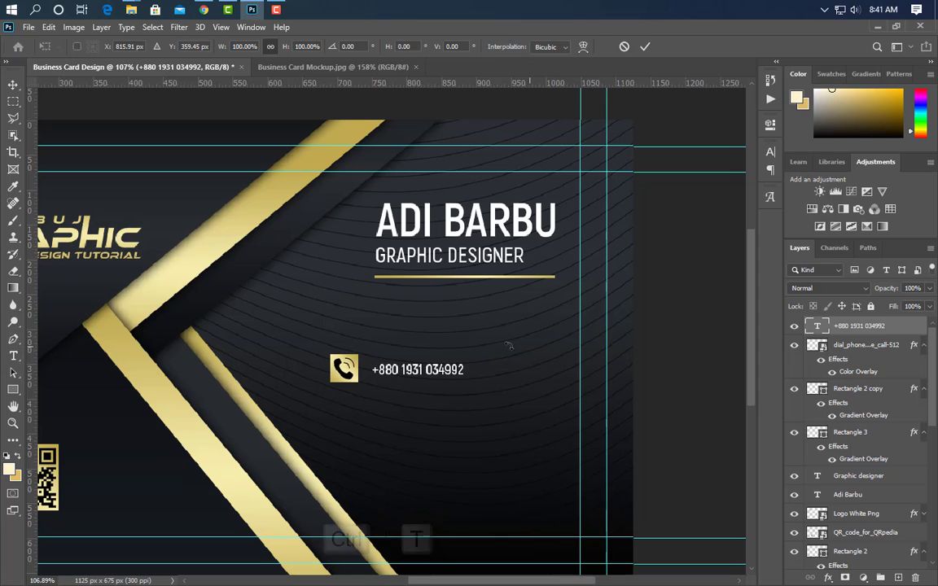
left_click_drag(468, 369, 504, 370)
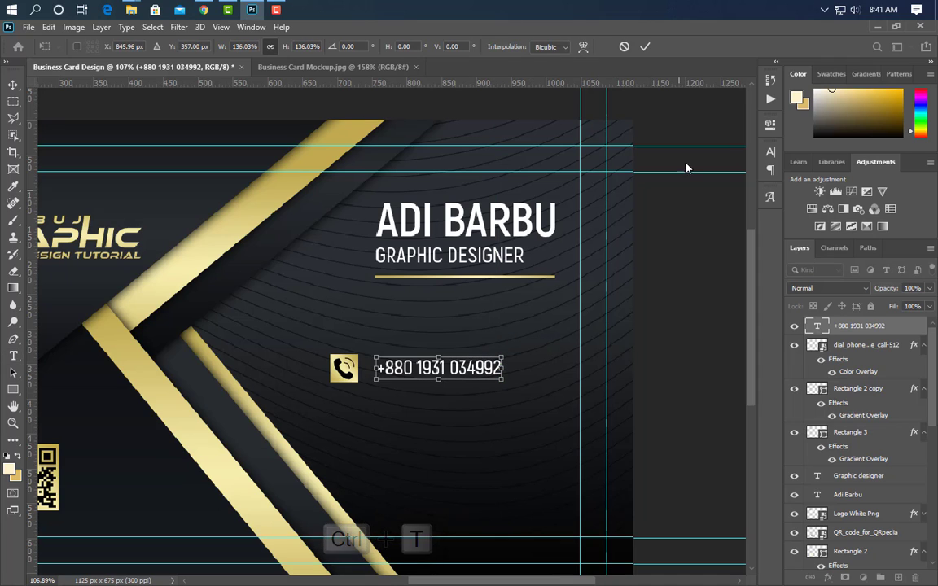
left_click(644, 47)
Group the icon, square and number, duplicate the group, and nudge the copy down as a second row.
key("v")
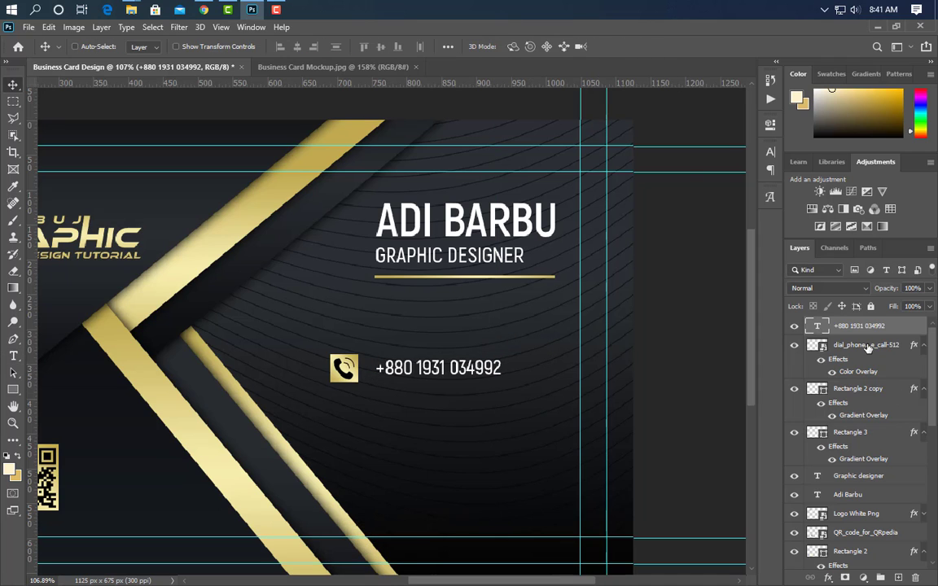
left_click(867, 347, "ctrl")
left_click(875, 389, "ctrl")
left_click(881, 578)
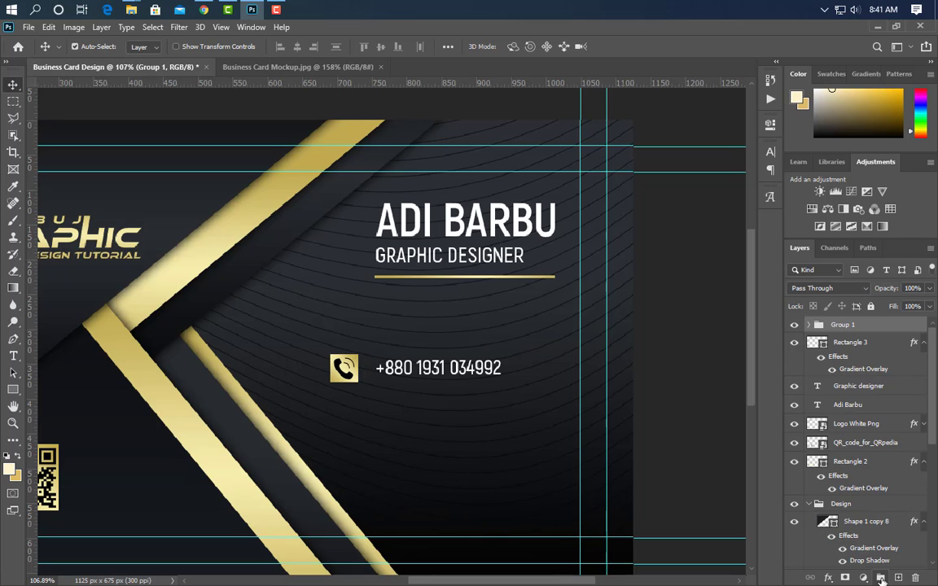
left_click_drag(901, 326, 898, 577)
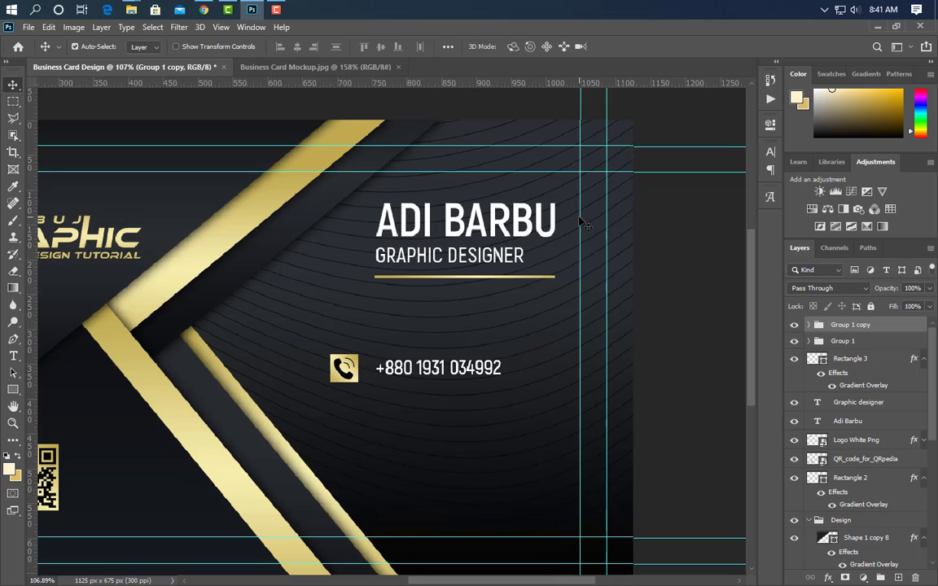
key("Down")
key("Down")
key("Down")
key("Down")
key("Down")
key("Down")
key("Down")
key("Down")
key("Down")
key("Down")
key("Down")
key("Down")
key("Down")
key("Down")
key("Down")
key("Down")
key("Down")
key("Down")
key("Down")
key("Down")
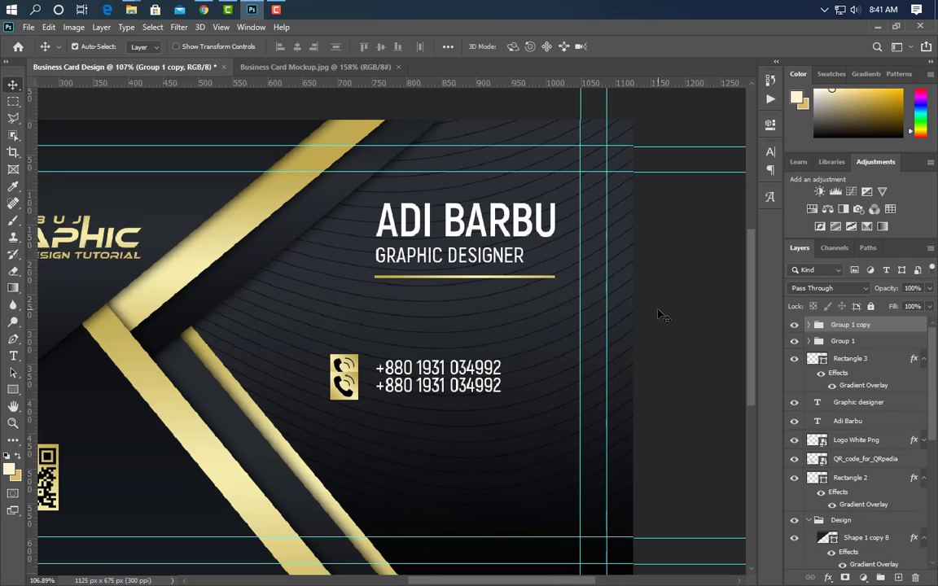
key("Down")
key("Down")
key("Down")
key("Down")
key("Down")
key("Down")
key("Down")
key("Down")
key("Down")
key("Down")
key("Down")
key("Down")
key("Down")
key("Down")
key("Down")
key("Down")
key("Down")
key("Down")
key("Down")
key("Down")
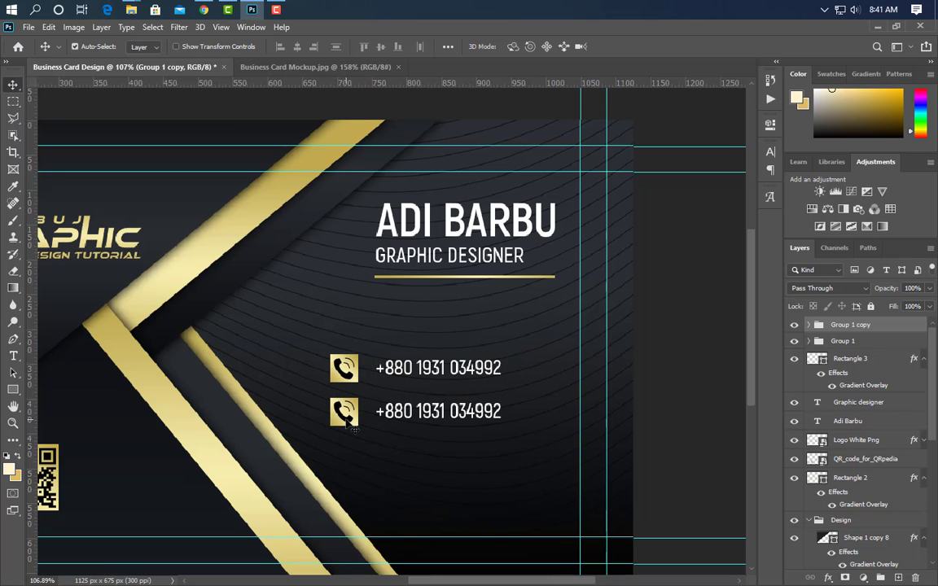
left_click(352, 427)
left_click(131, 9)
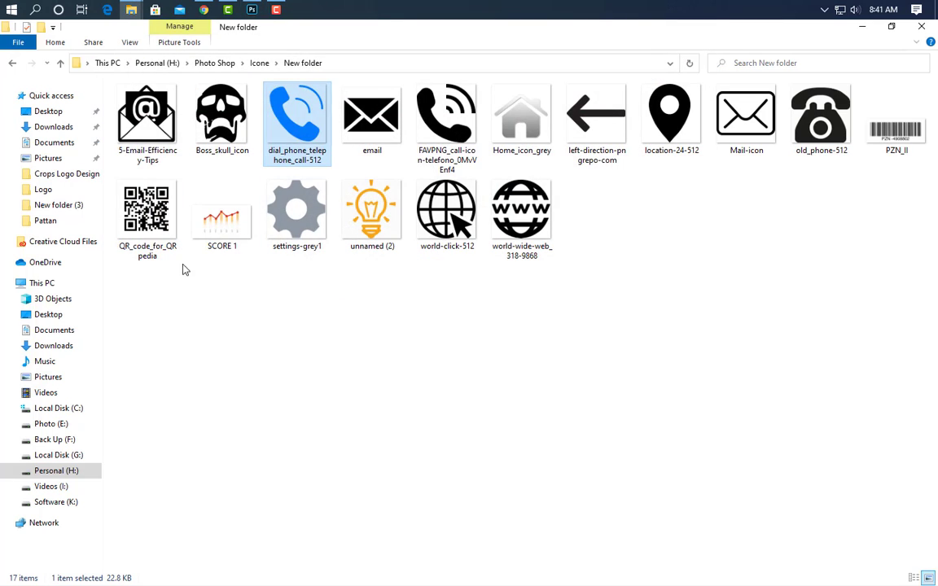
Place the email envelope icon on the second row's gold square and delete the old phone icon.
left_click_drag(147, 114, 439, 462)
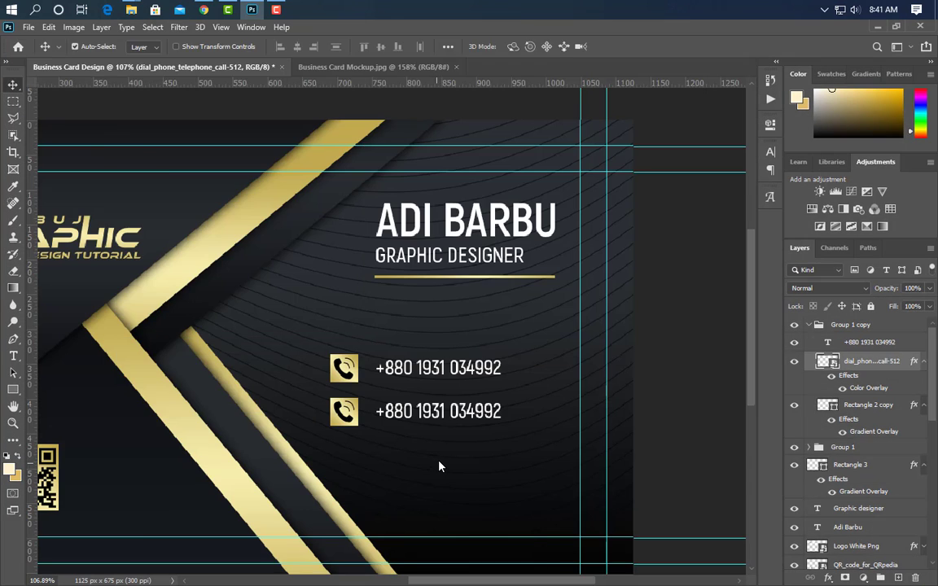
left_click_drag(572, 354, 349, 415)
left_click_drag(96, 348, 325, 396)
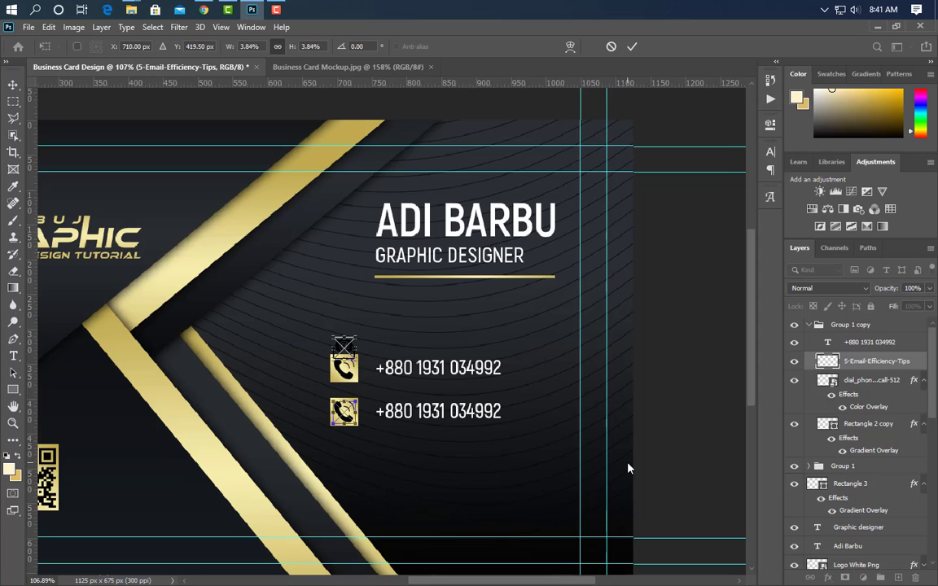
left_click(632, 48)
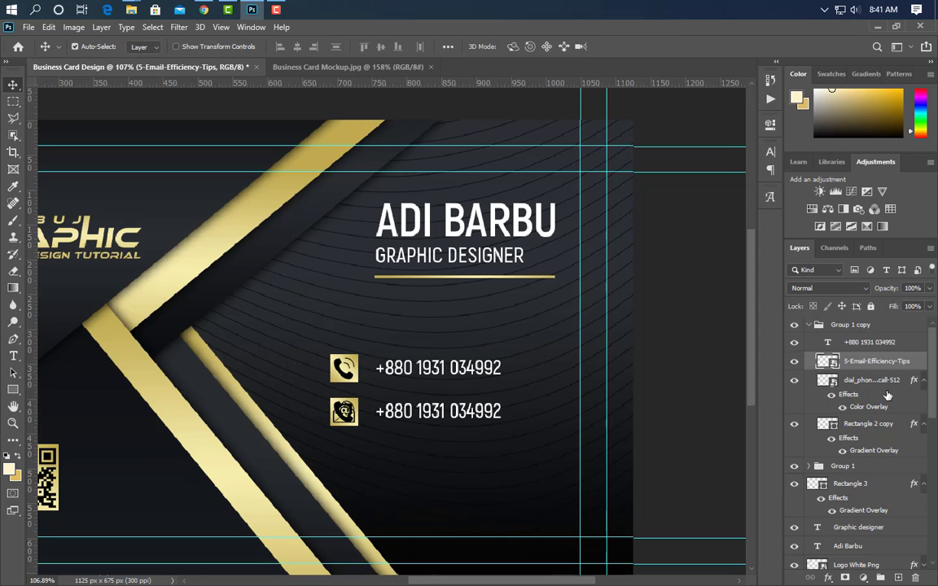
left_click_drag(899, 381, 914, 577)
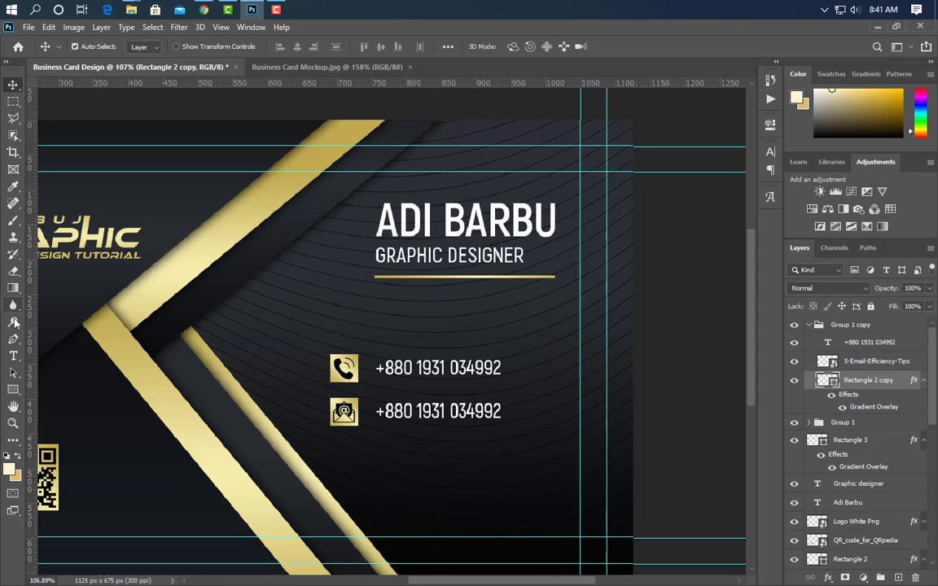
Replace the second row's phone number with an email address and turn off All Caps.
left_click(14, 356)
left_click_drag(376, 414, 610, 429)
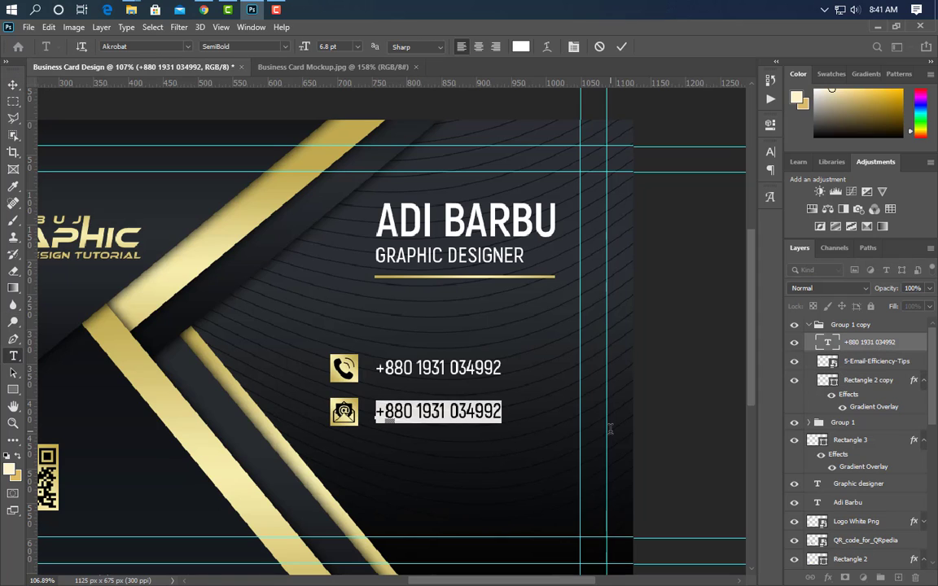
type("EXAMPLE@GMAIL.COM")
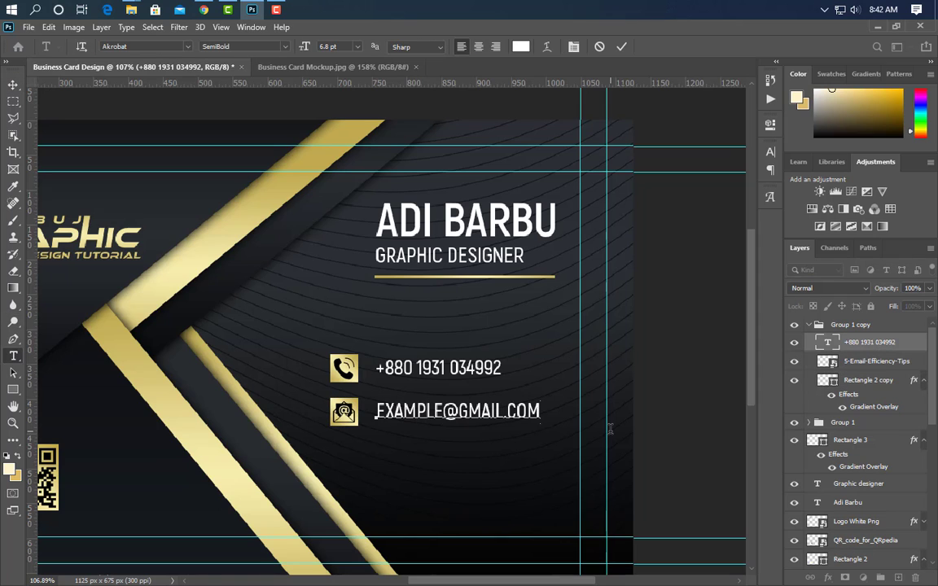
left_click(770, 152)
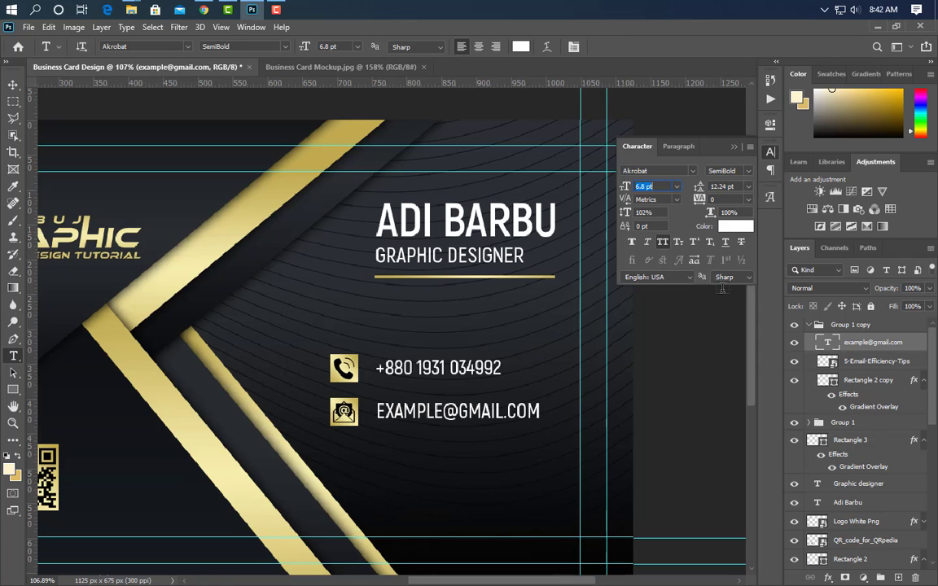
left_click(663, 242)
left_click(770, 152)
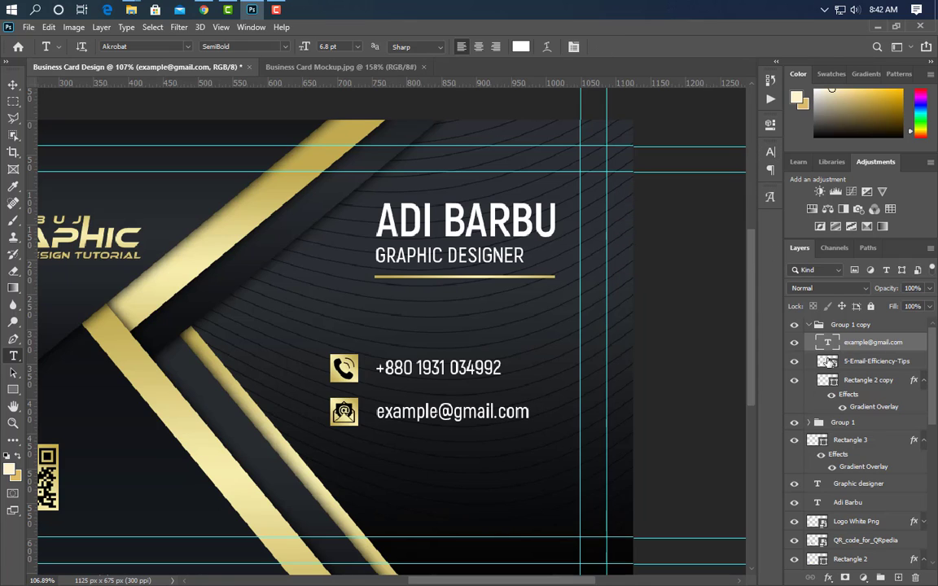
left_click(811, 326)
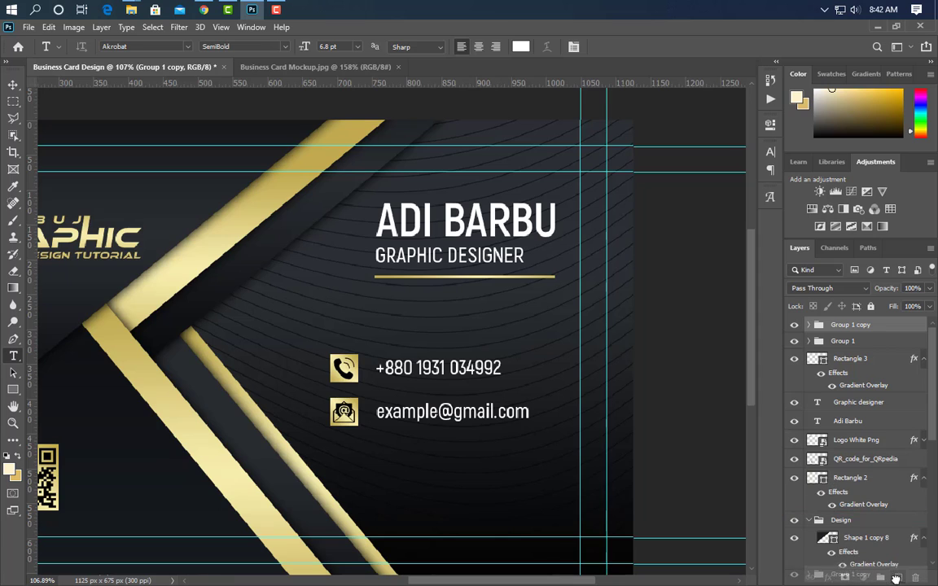
Duplicate the email row group with Ctrl+J and nudge the copy down as a third row.
key("ctrl+j")
left_click(13, 86)
key("Down")
key("Down")
key("Down")
key("Down")
key("Down")
key("Down")
key("Down")
key("Down")
key("Down")
key("Down")
key("Down")
key("Down")
key("Down")
key("Down")
key("Down")
key("Down")
key("Down")
key("Down")
key("Down")
key("Down")
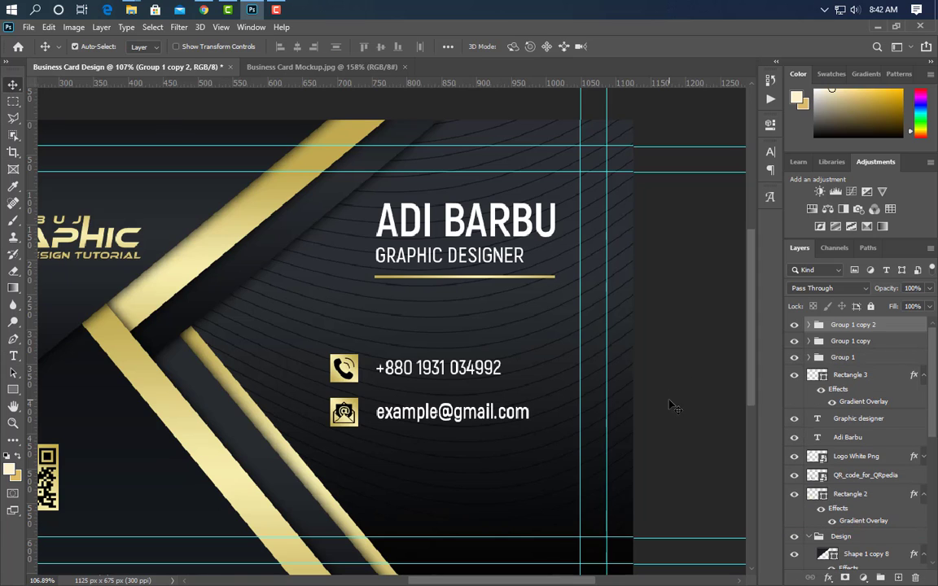
key("Down")
key("Down")
key("Down")
key("Down")
key("Down")
key("Down")
key("Down")
key("Down")
key("Down")
key("Down")
key("Down")
key("Down")
key("Down")
key("Down")
key("Down")
key("Down")
key("Down")
key("Down")
key("Down")
key("Down")
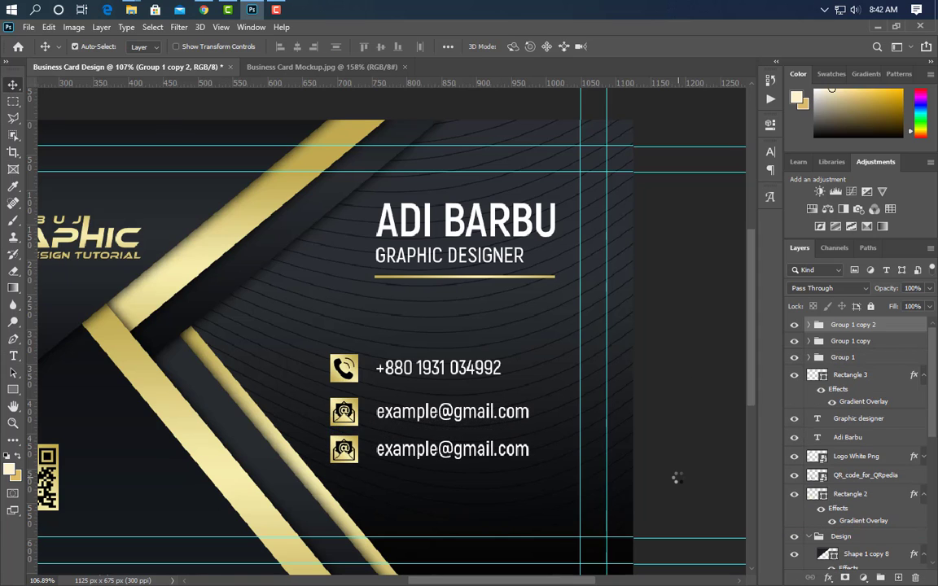
Bring the globe icon file from the icons folder onto the third row.
left_click(353, 464)
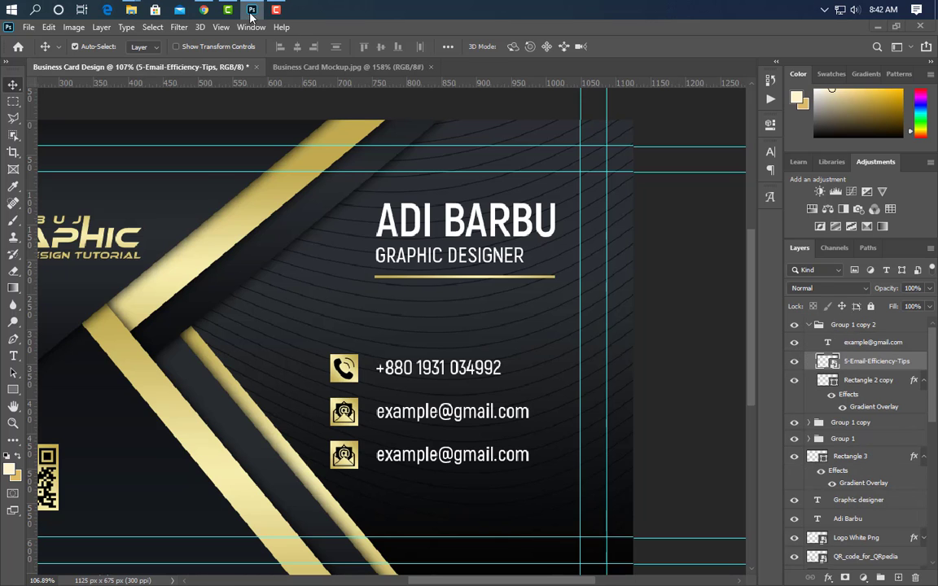
left_click(251, 13)
left_click_drag(446, 208, 358, 427)
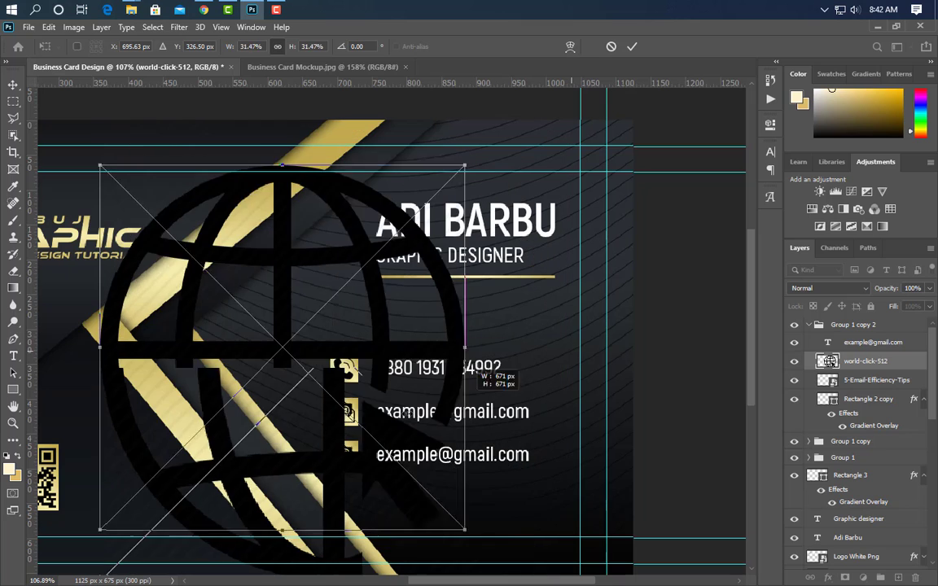
Scale the globe onto the third row's gold square, give it a black overlay, and delete the envelope.
left_click_drag(464, 346, 356, 365)
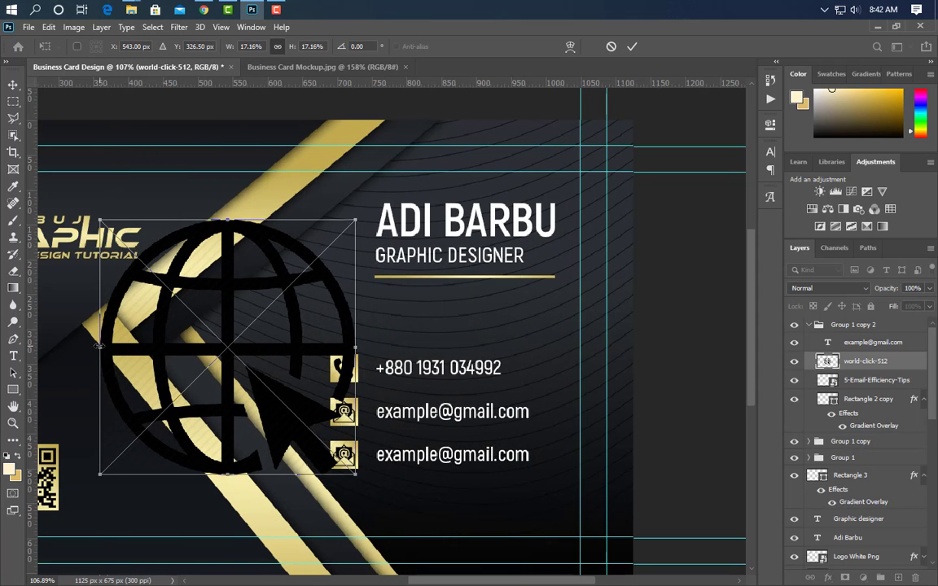
left_click_drag(98, 345, 333, 374)
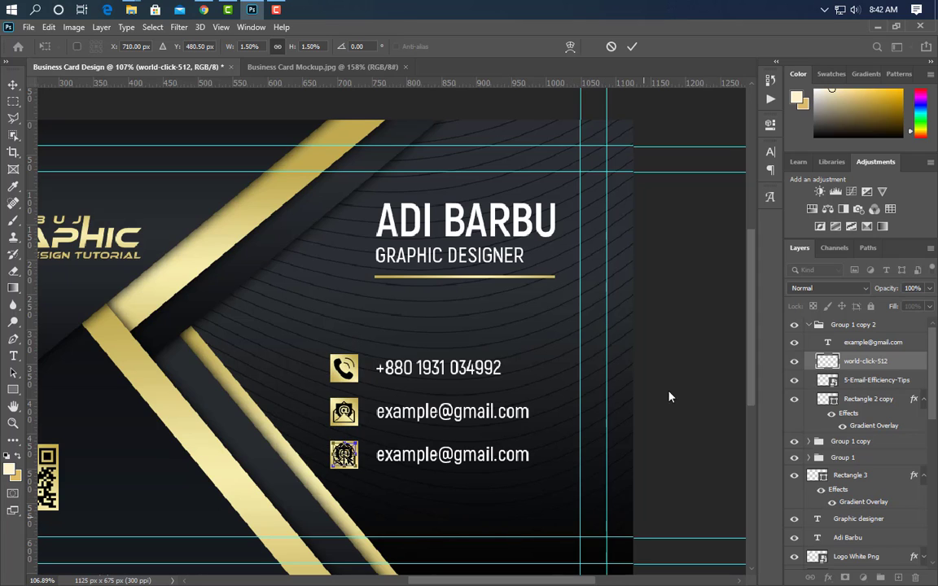
left_click(631, 47)
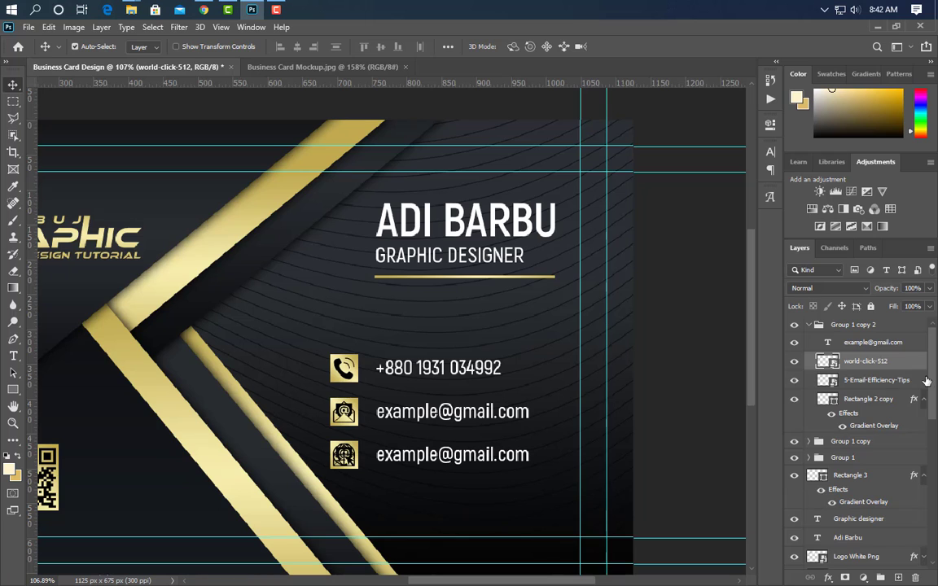
left_click(477, 447)
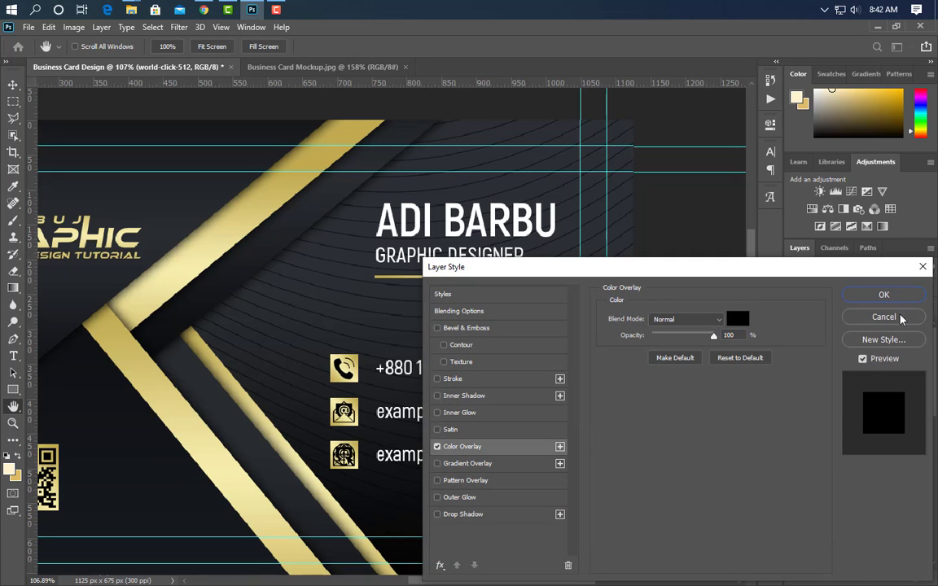
left_click(883, 294)
left_click(893, 407)
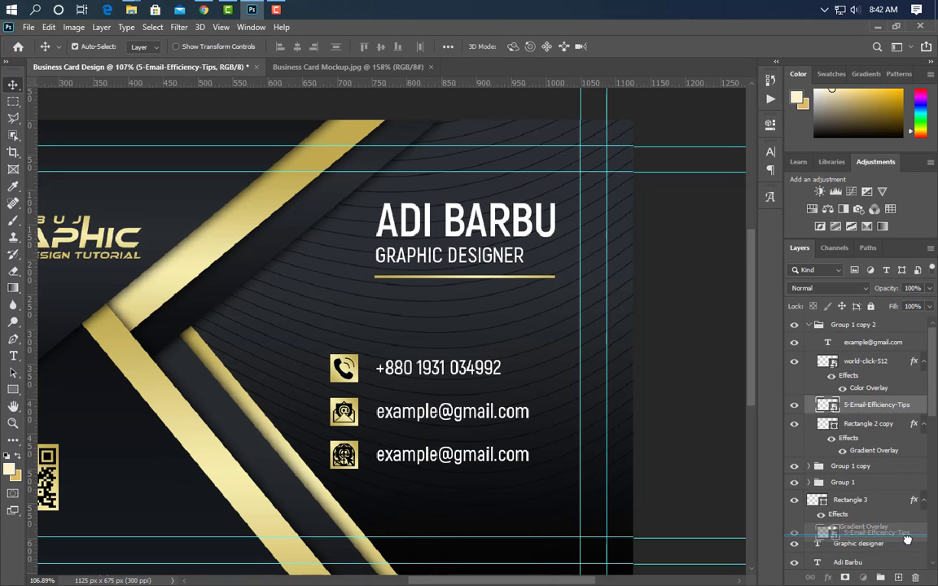
key("Delete")
left_click(13, 355)
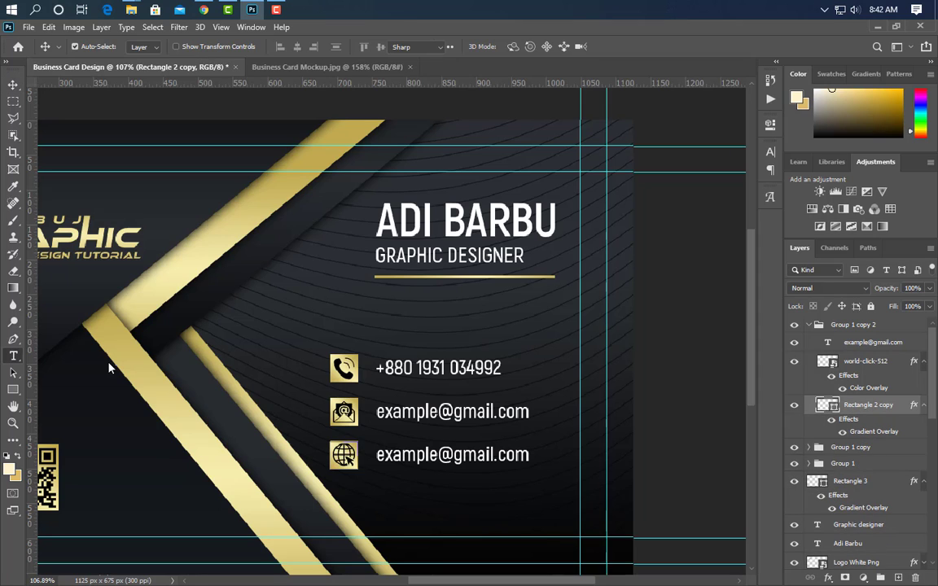
left_click_drag(377, 455, 477, 461)
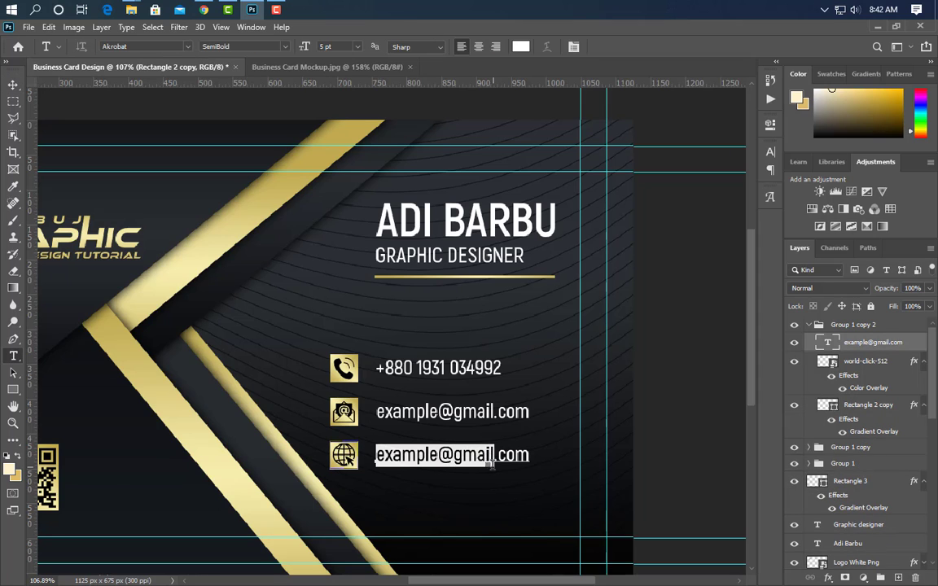
type("www.graphicsfamily")
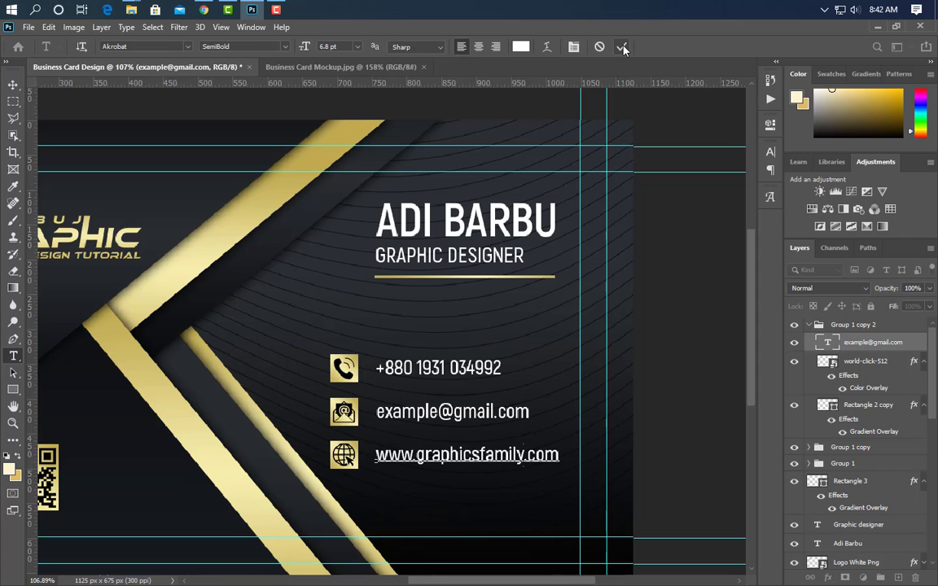
left_click(621, 47)
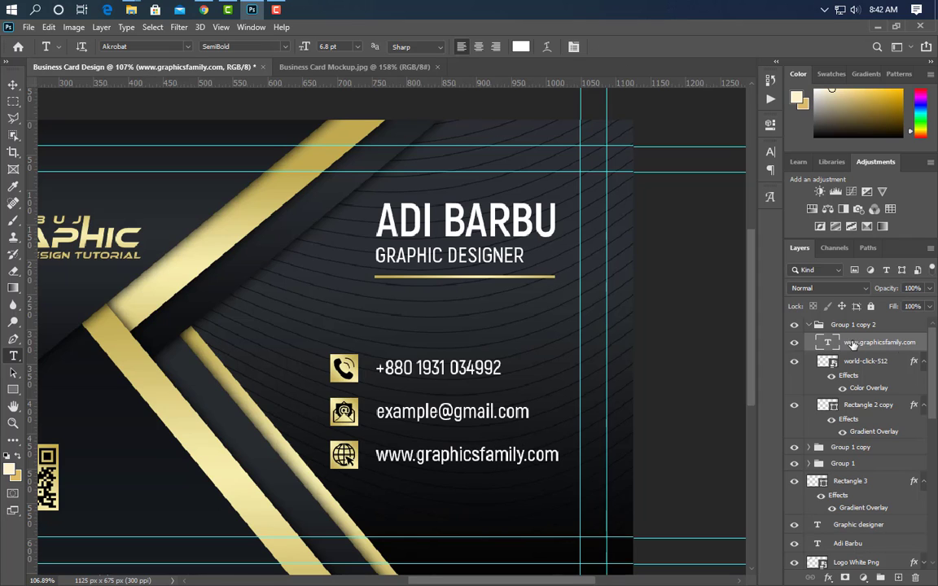
Duplicate the website row group as Group 1 copy 3.
left_click(814, 326)
left_click_drag(814, 325, 899, 577)
left_click(13, 85)
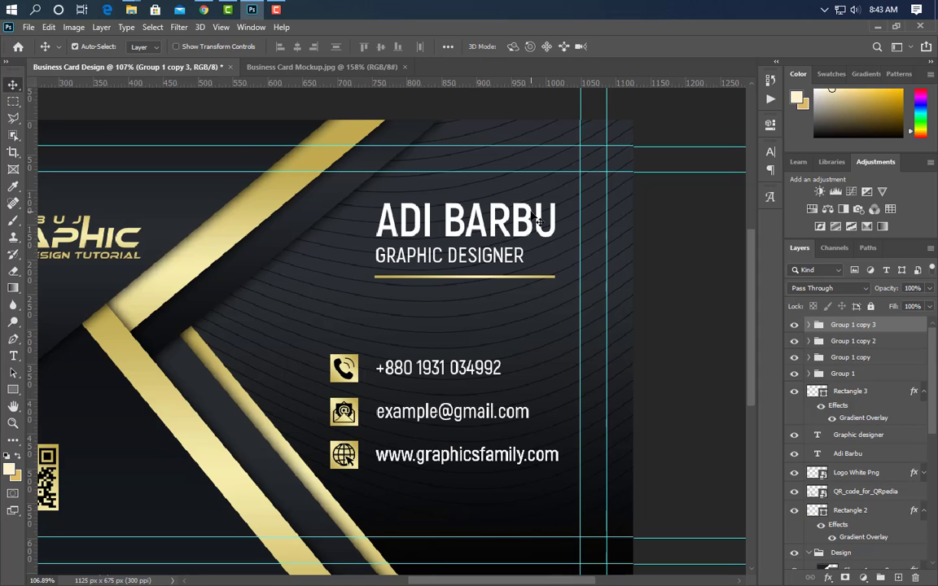
Nudge the duplicated row down and swap its globe for the location-24-512 pin icon on the gold square.
key("Down")
key("Down")
key("Down")
key("Down")
key("Down")
key("Down")
key("Down")
key("Down")
key("Down")
key("Down")
key("Down")
key("Down")
key("Down")
key("Down")
key("Down")
key("Down")
key("Down")
key("Down")
key("Down")
key("Down")
key("Down")
key("Down")
key("Down")
key("Down")
key("Down")
key("Down")
key("Down")
key("Down")
key("Down")
key("Down")
key("Down")
key("Down")
key("Down")
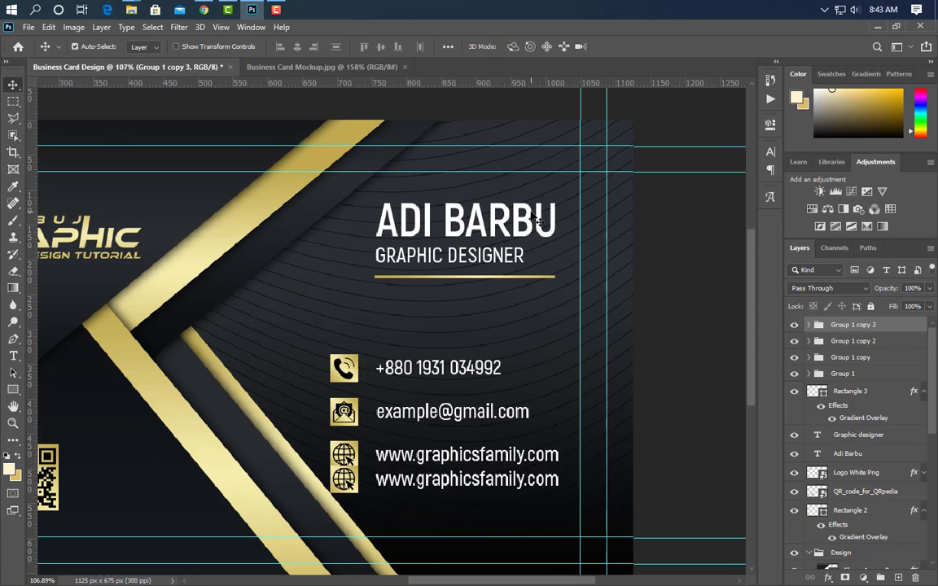
key("Down")
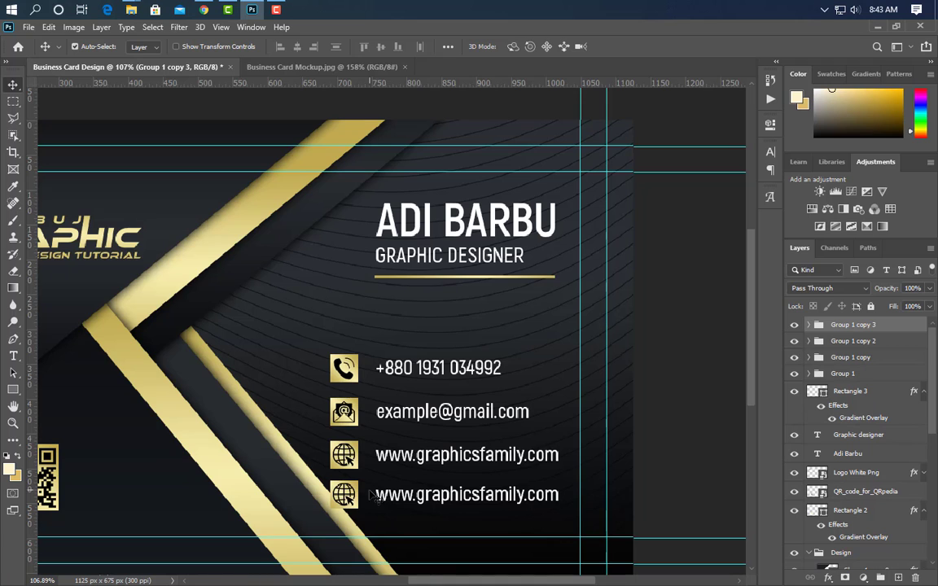
left_click(346, 501)
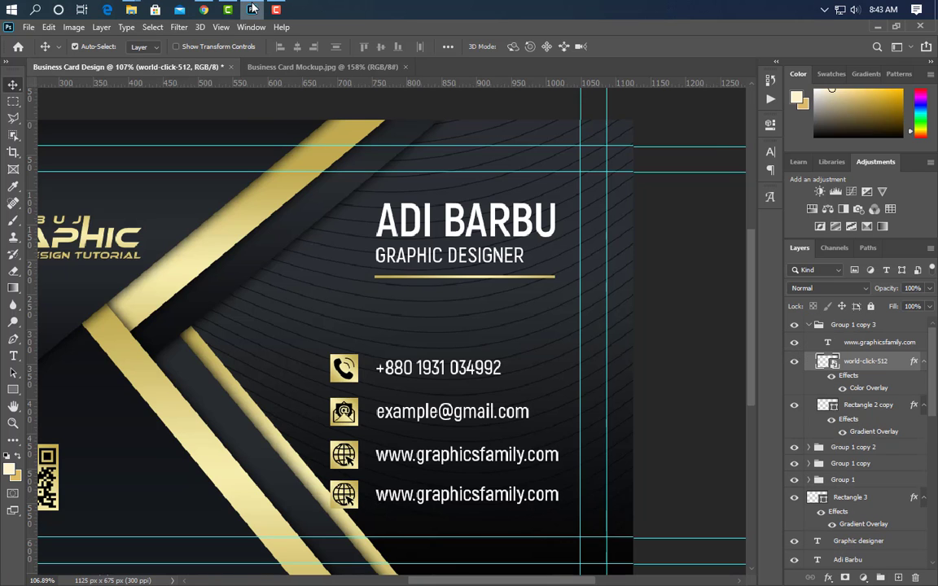
key("alt+Tab")
left_click_drag(680, 115, 335, 346)
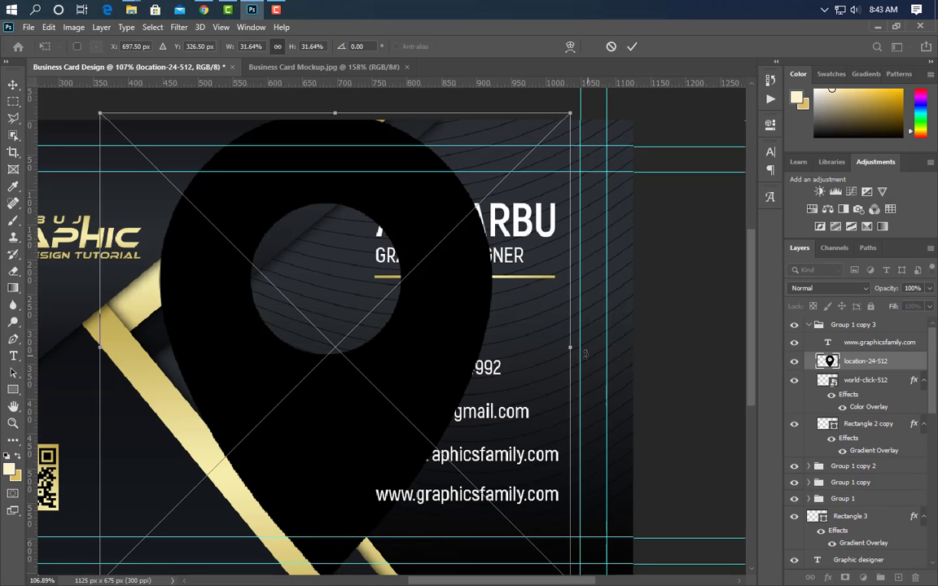
left_click_drag(584, 353, 358, 407)
left_click_drag(246, 379, 333, 395)
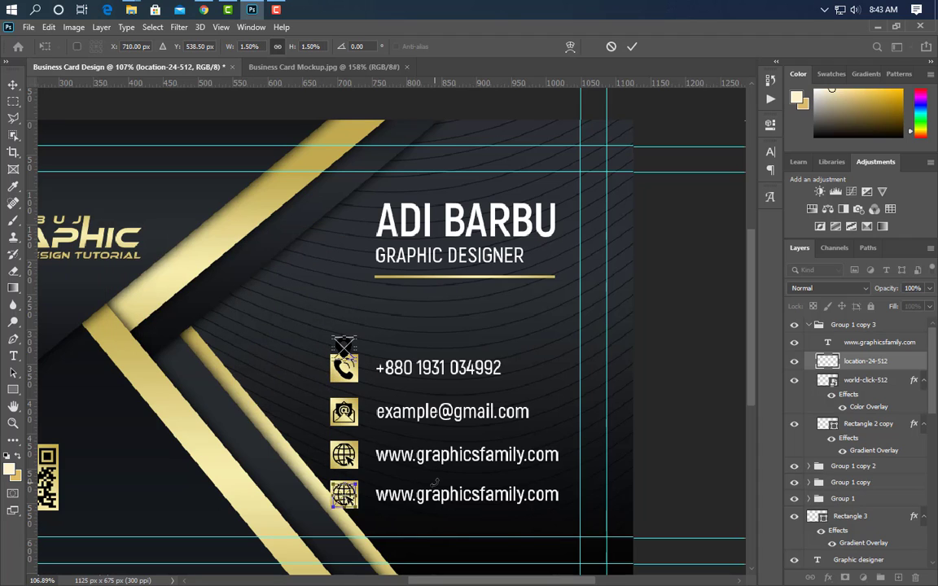
left_click(631, 47)
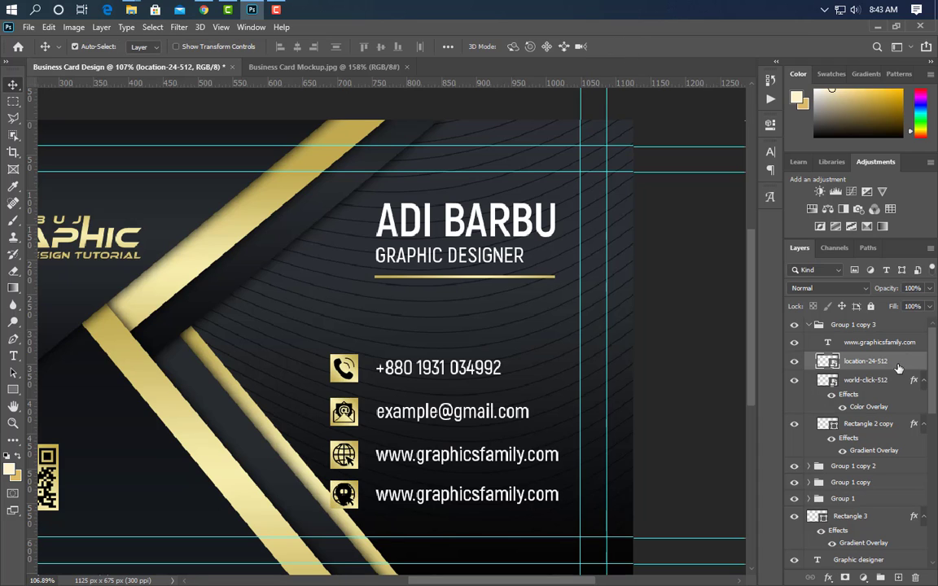
left_click_drag(894, 382, 915, 577)
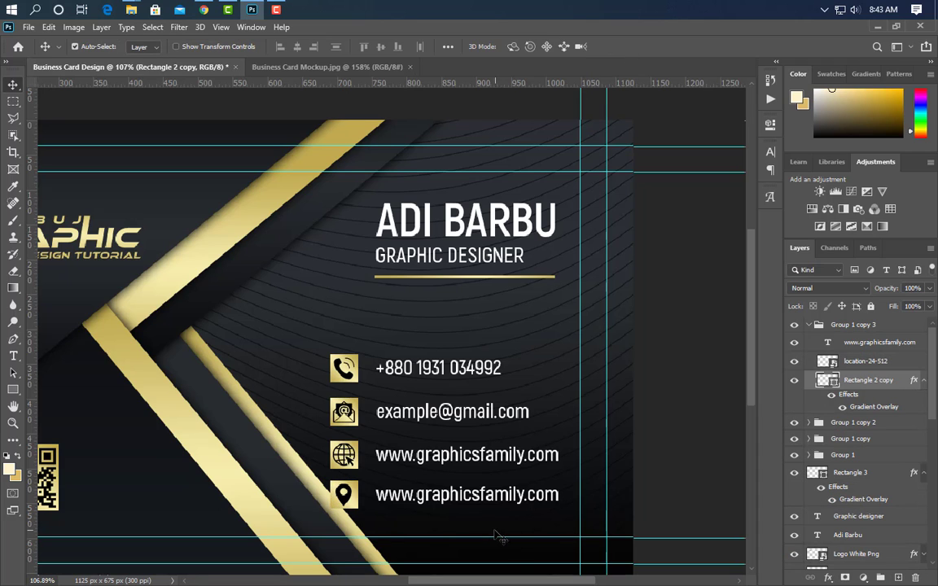
Replace the fourth row's text with a two-line postal address.
scroll(517, 553, "up", 3)
scroll(554, 549, "down", 3)
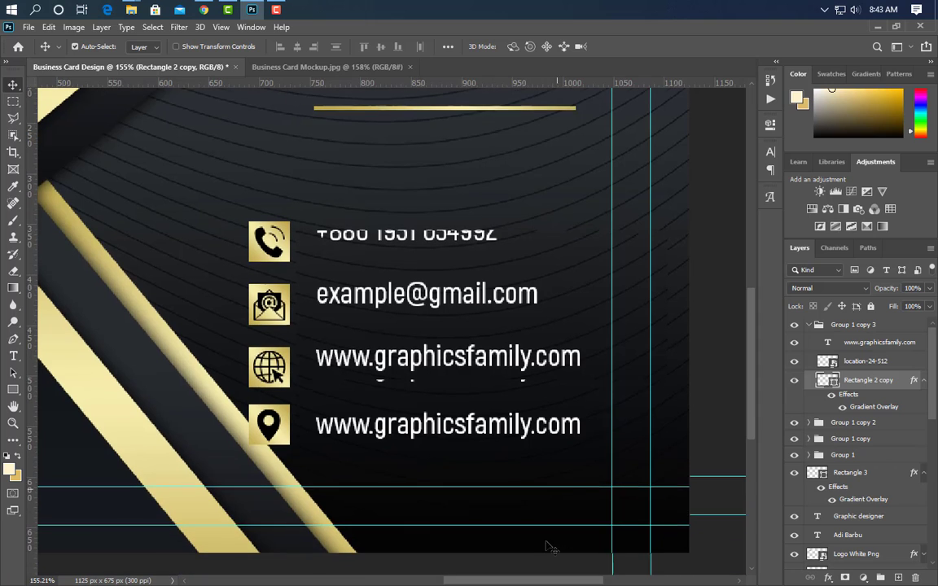
left_click(13, 356)
triple_click(321, 416)
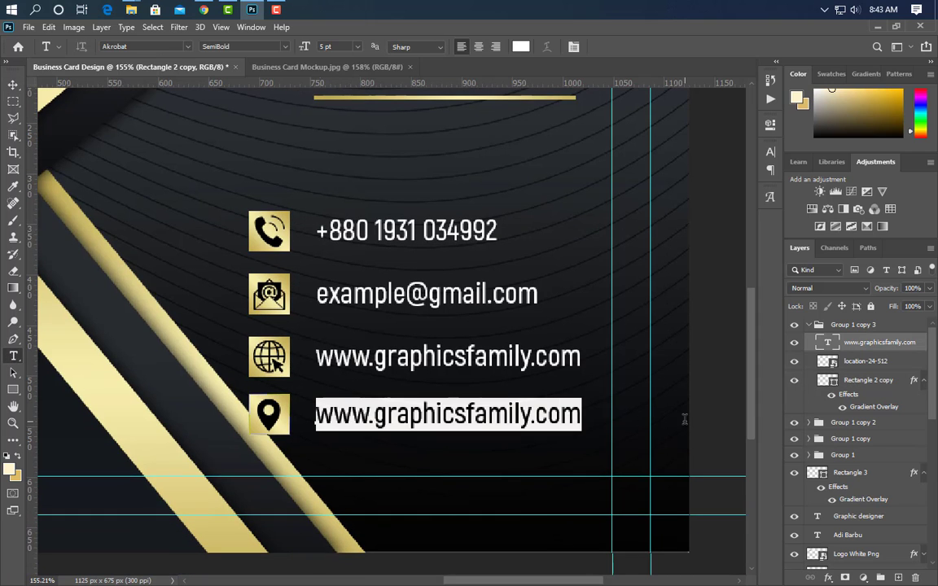
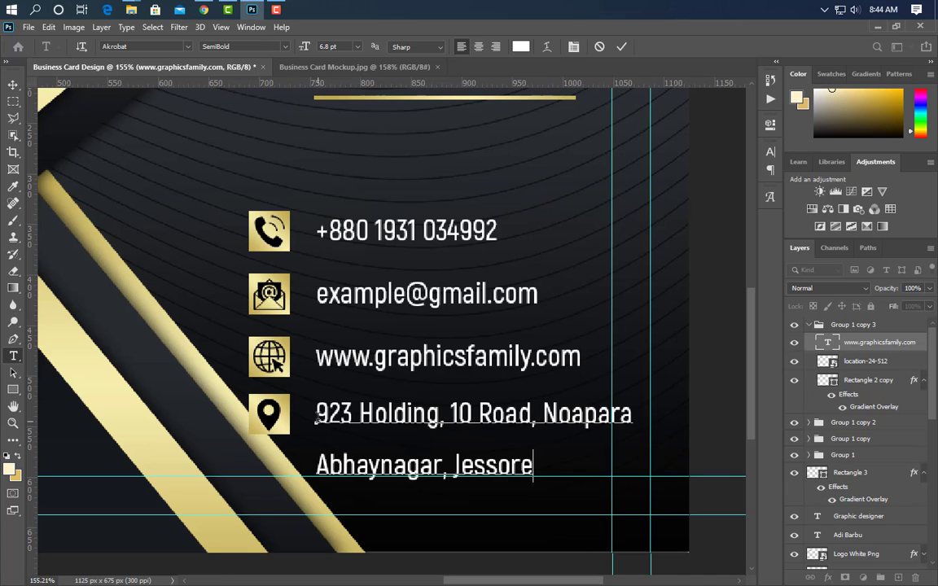
Tighten the address's line spacing to 6.8 pt leading and commit the text.
left_click_drag(316, 416, 514, 480)
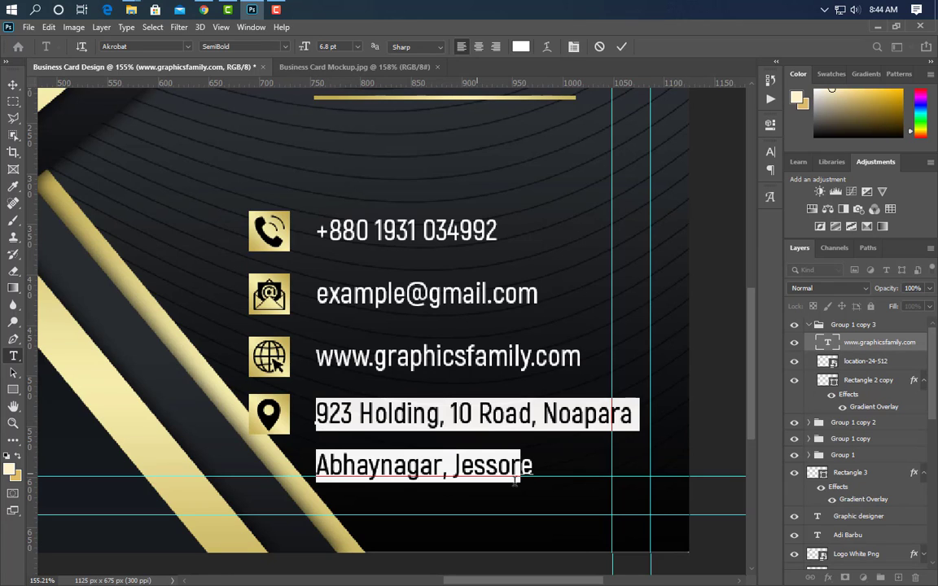
left_click(771, 152)
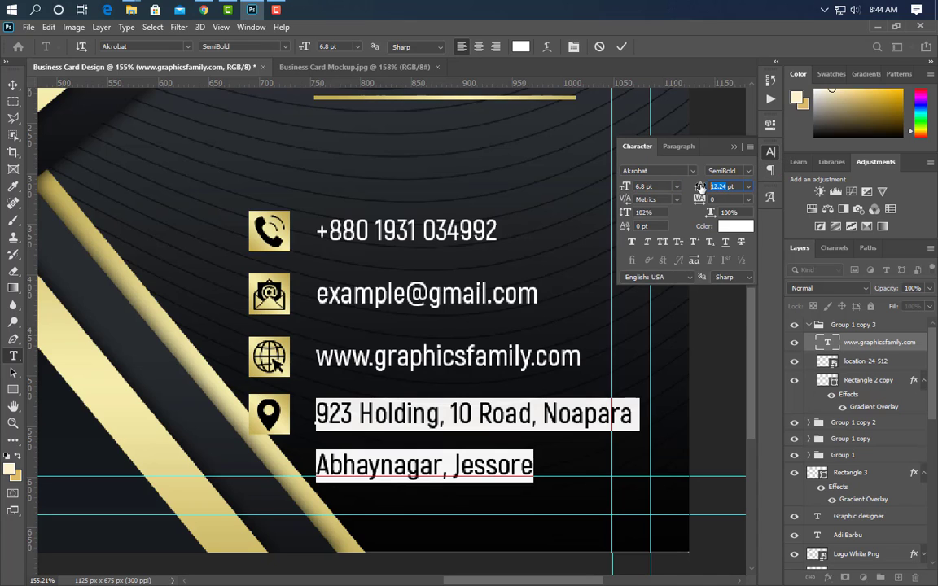
type("6.8")
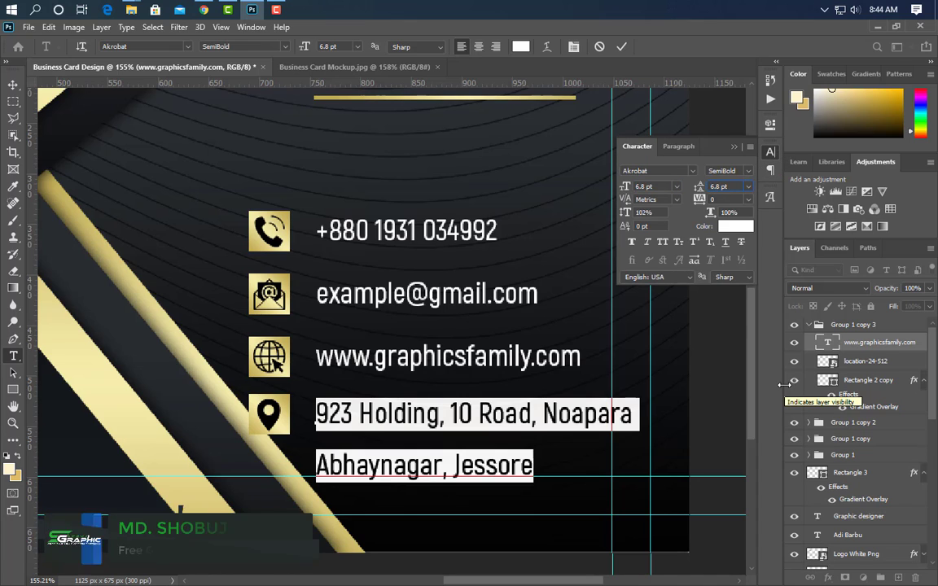
key("Return")
left_click(656, 131)
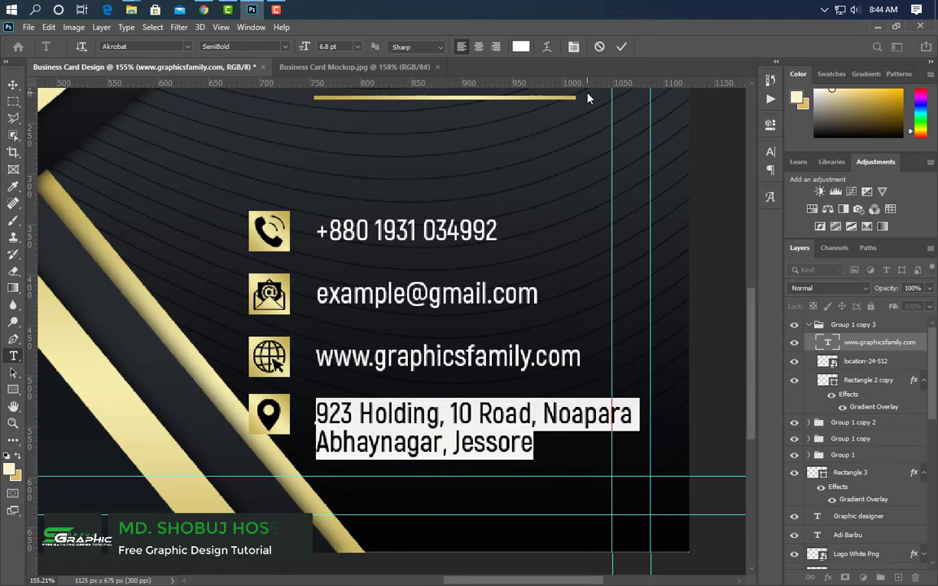
left_click(621, 47)
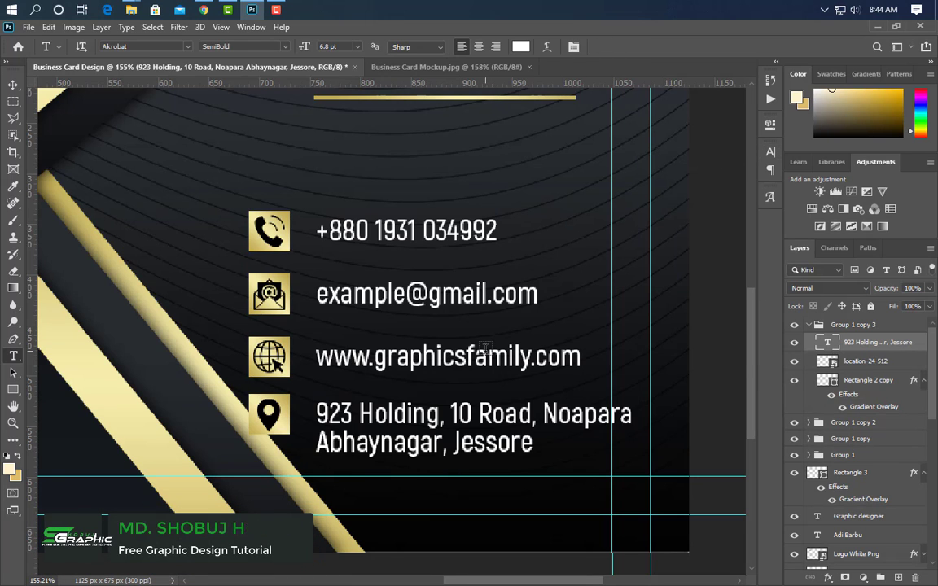
left_click(13, 85)
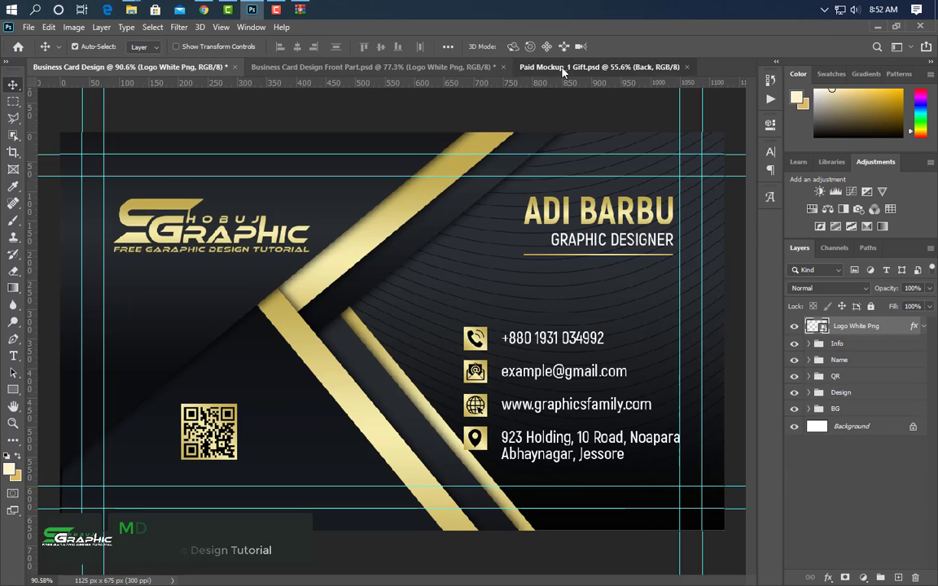
Open the mockup's Front smart object and drag in a merged stamp of the Front Part design.
left_click(570, 67)
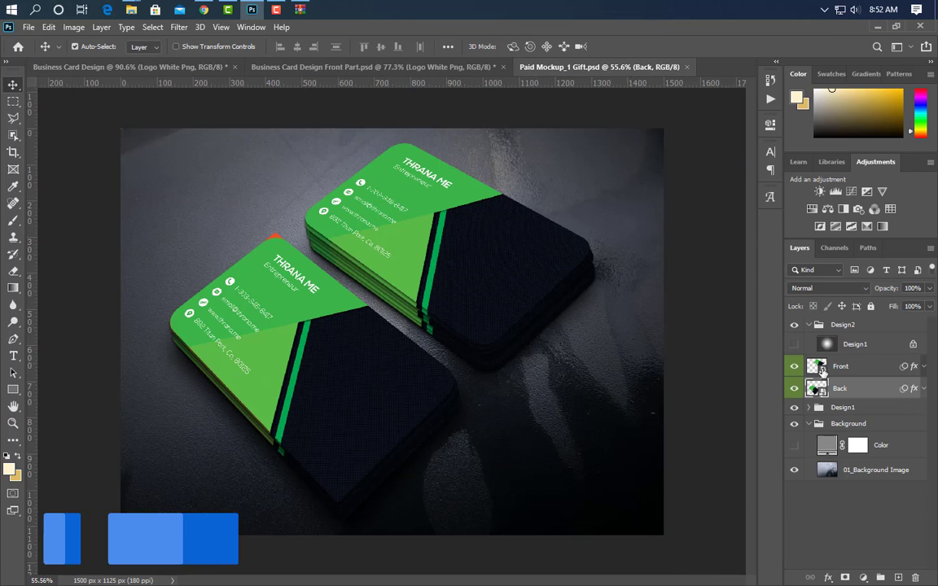
double_click(817, 366)
left_click(328, 68)
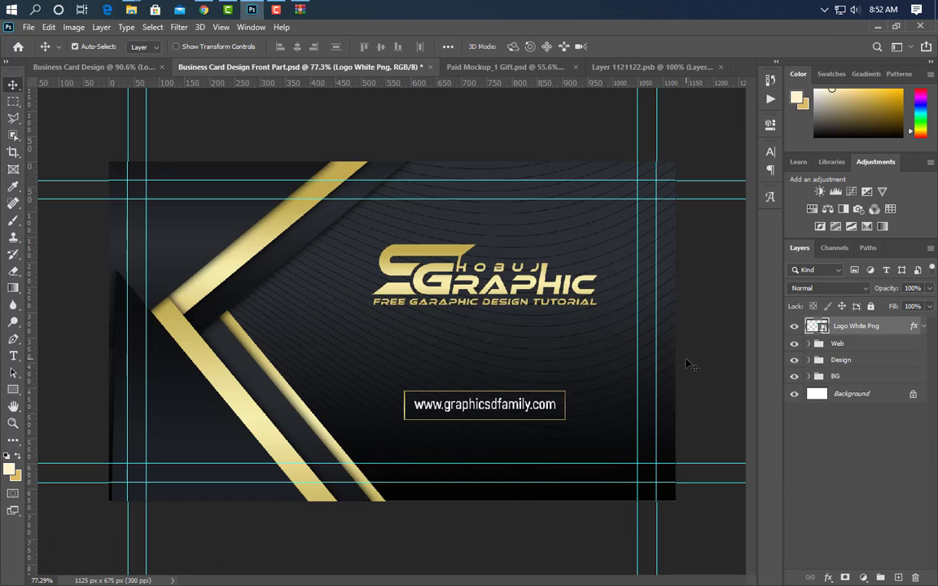
key("ctrl+alt+shift+e")
left_click_drag(376, 322, 454, 356)
Centre the gold logo design on the front card, save it, then open the Back smart object.
key("ctrl+a")
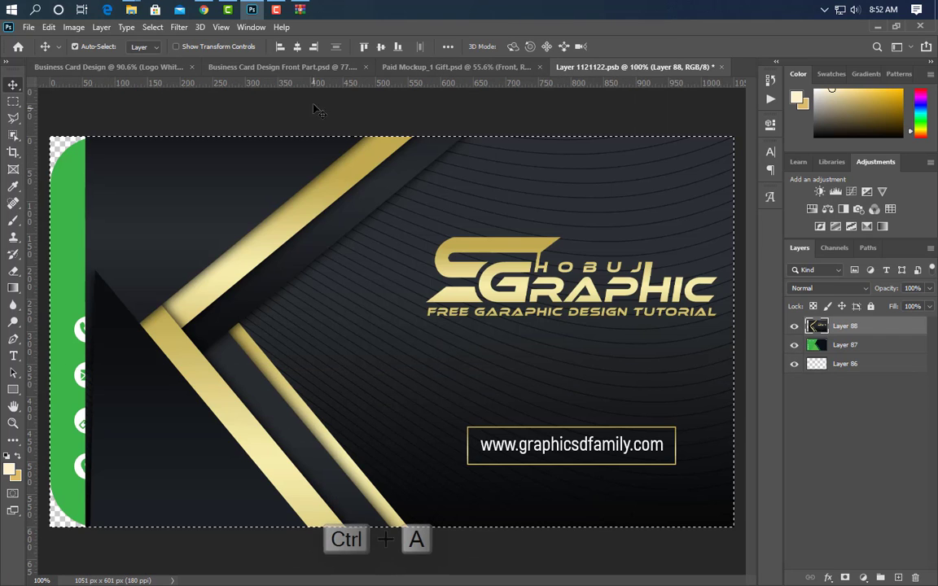
left_click(297, 47)
left_click(380, 46)
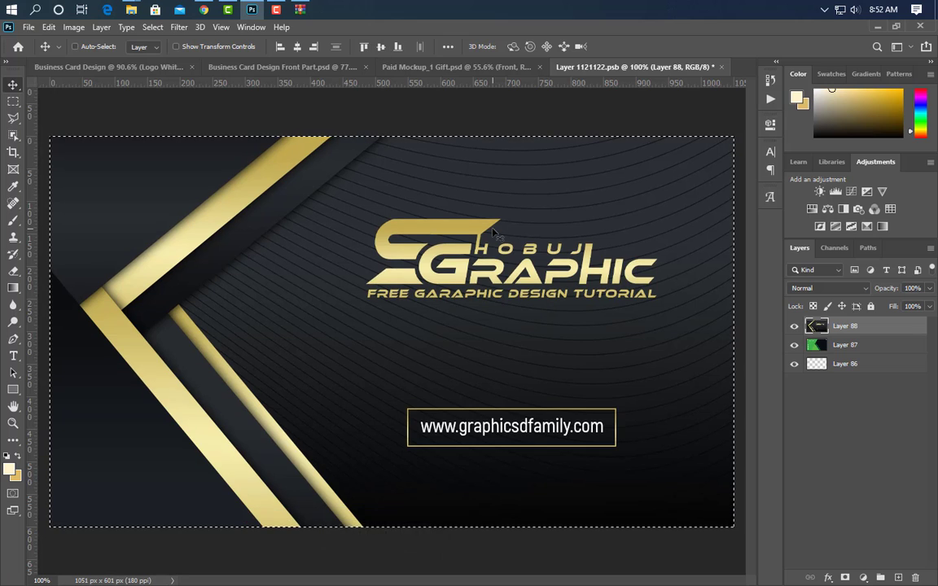
key("ctrl+d")
left_click(720, 66)
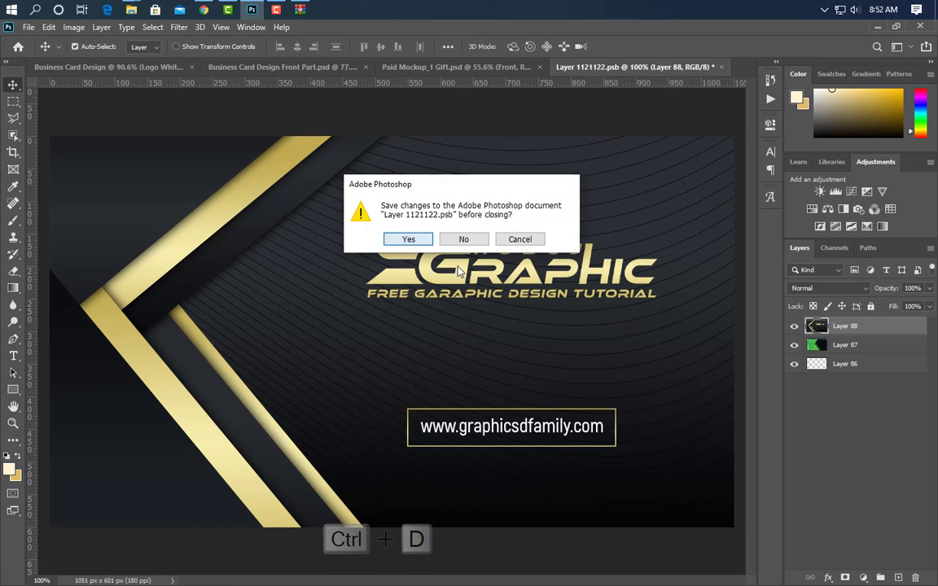
key("Return")
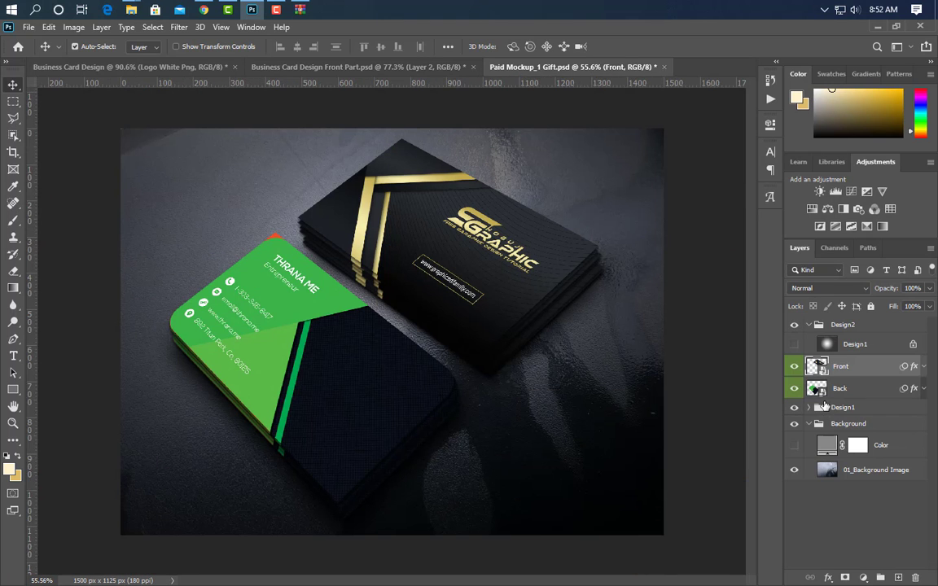
double_click(822, 392)
Stamp the Business Card Design into the back card, centre it over the old green card, and save.
left_click(112, 67)
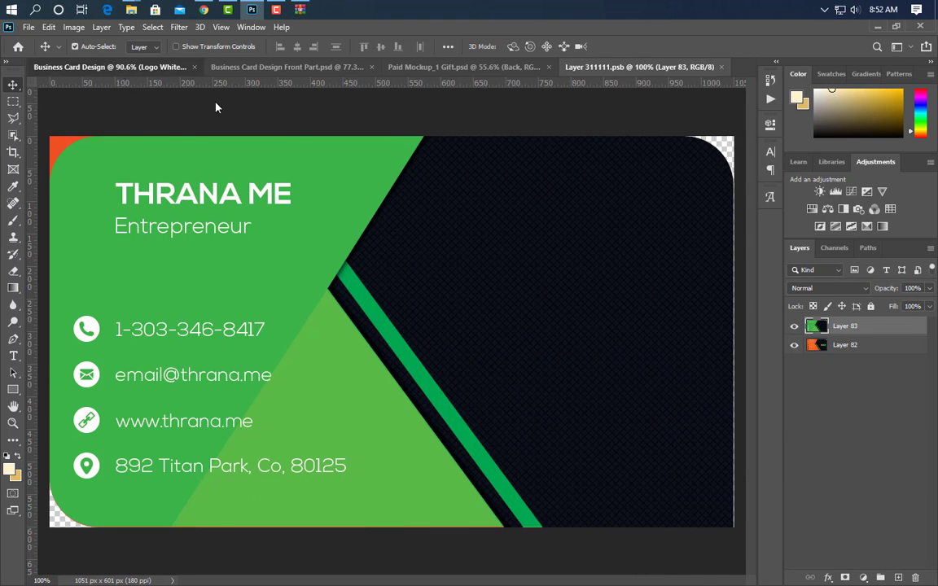
key("ctrl+alt+shift+e")
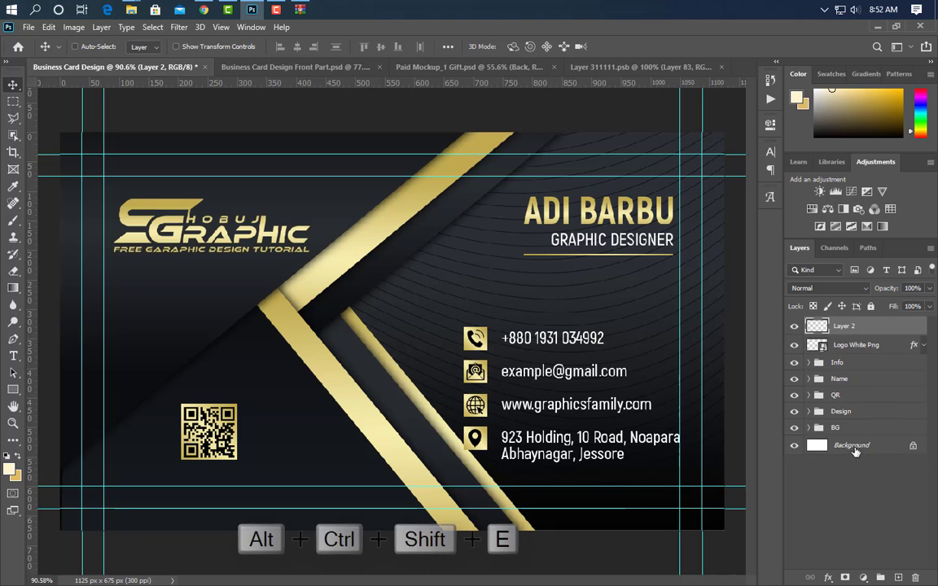
left_click_drag(415, 339, 486, 319)
key("ctrl+a")
left_click(297, 46)
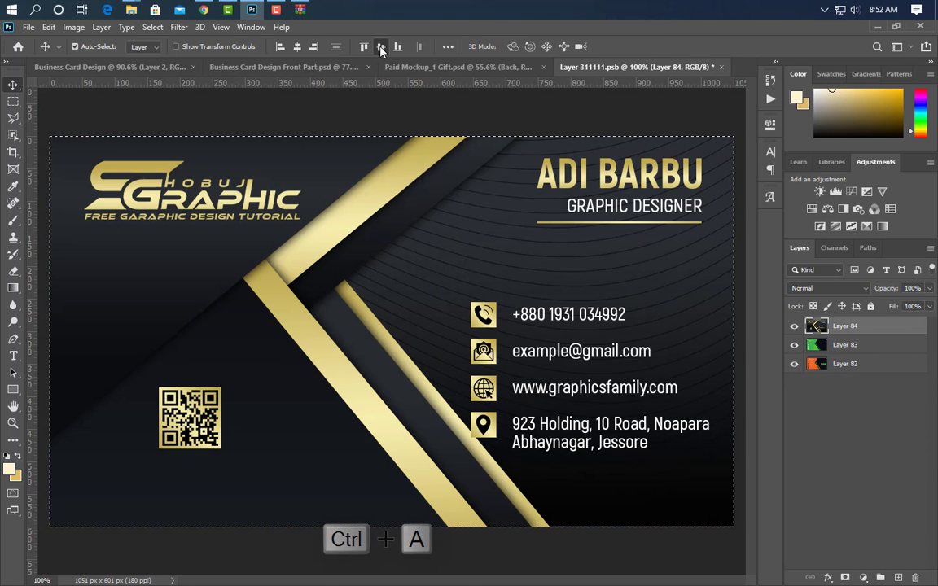
left_click(380, 47)
key("ctrl+d")
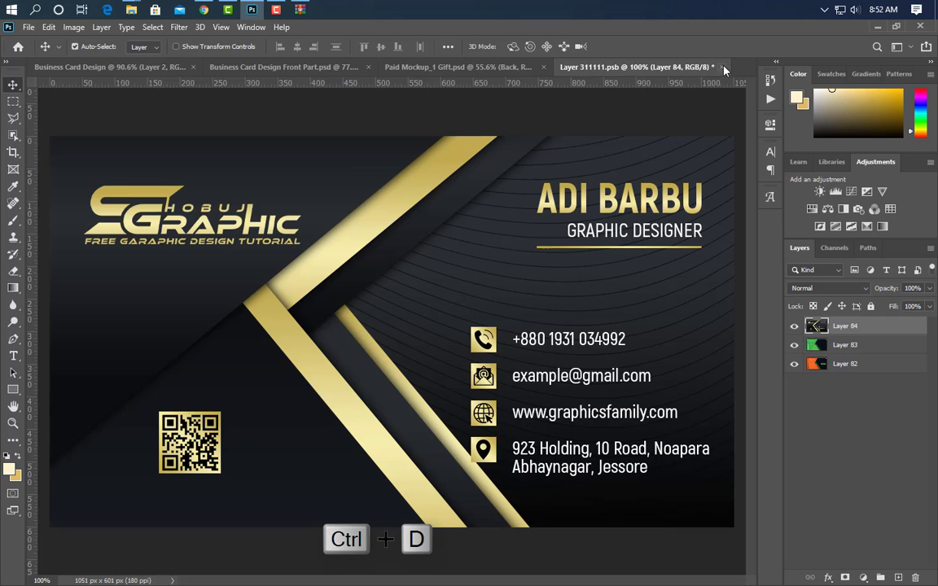
left_click(720, 67)
left_click(408, 237)
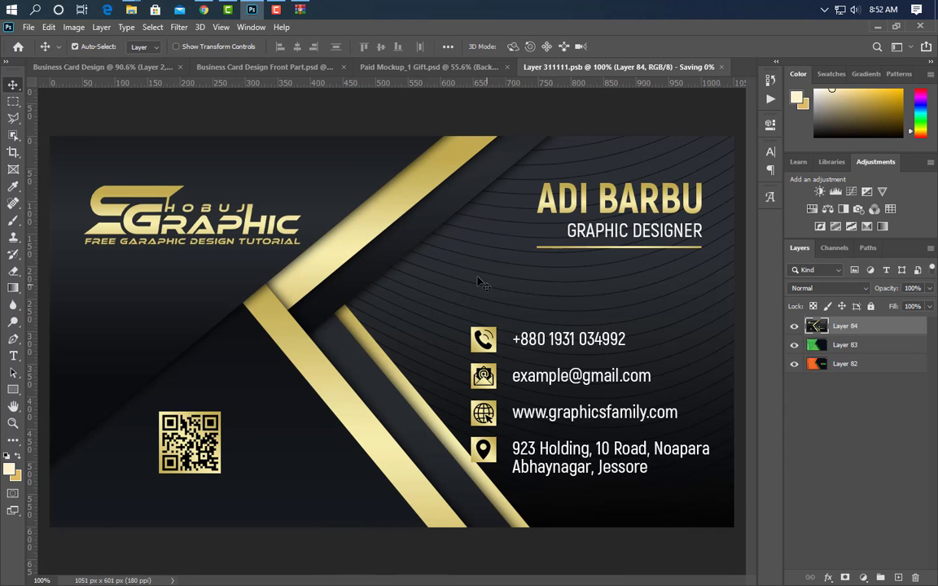